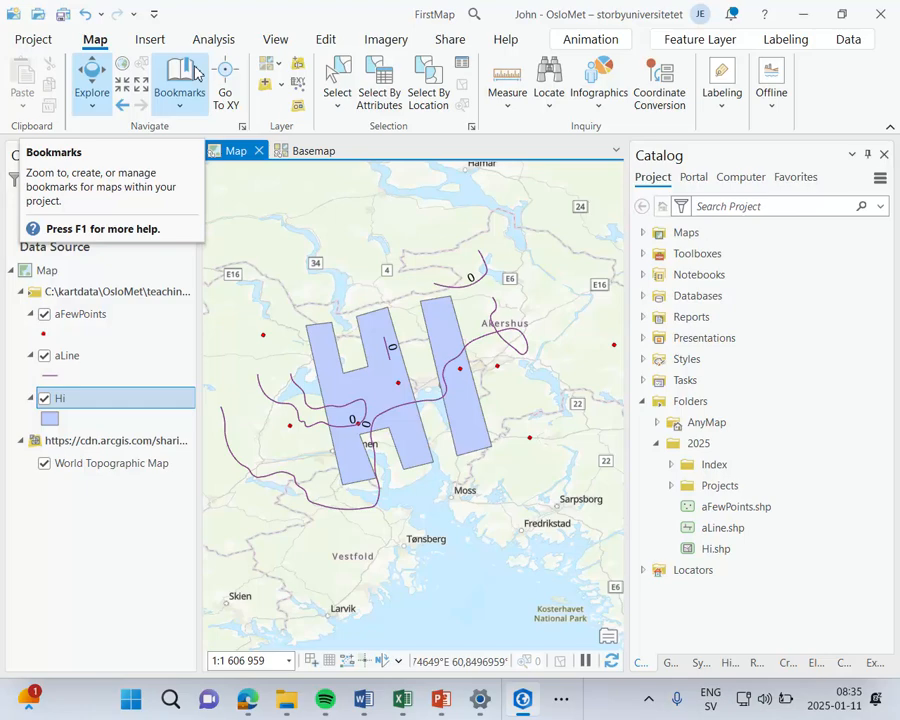
Step: Look over the project start page and the navigation options for maps and scenes, leaving all settings as they are
{"action": "left_click", "coordinate": [30, 41]}
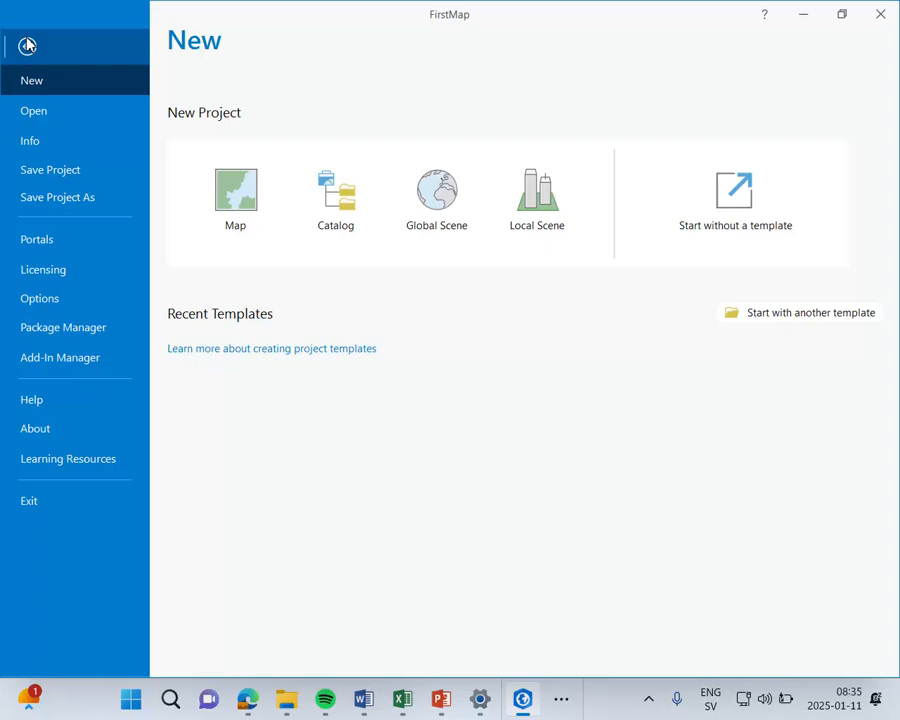
{"action": "left_click", "coordinate": [28, 50]}
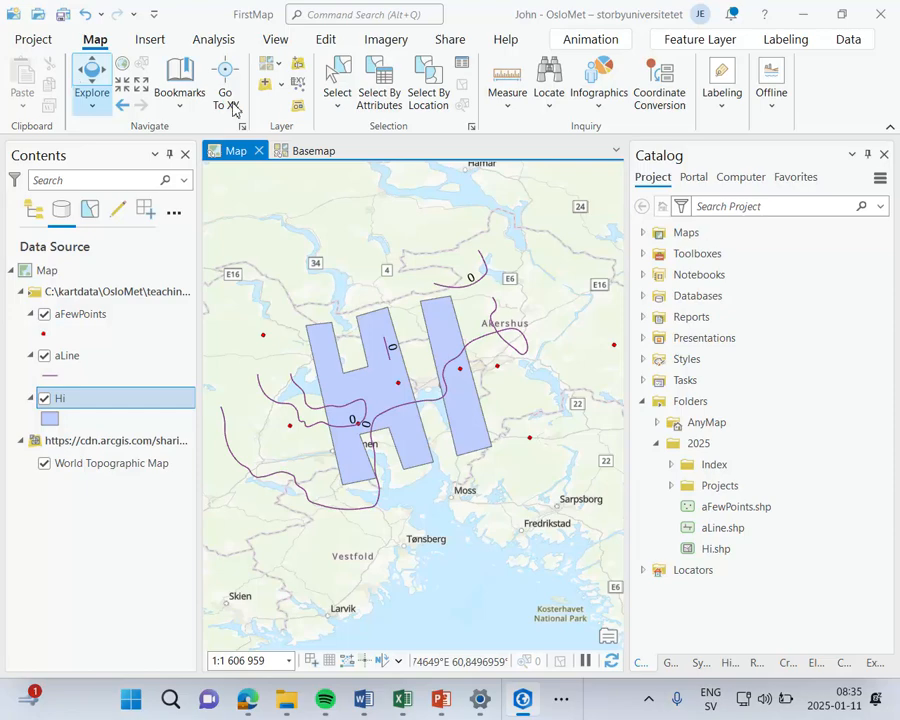
{"action": "left_click", "coordinate": [242, 127]}
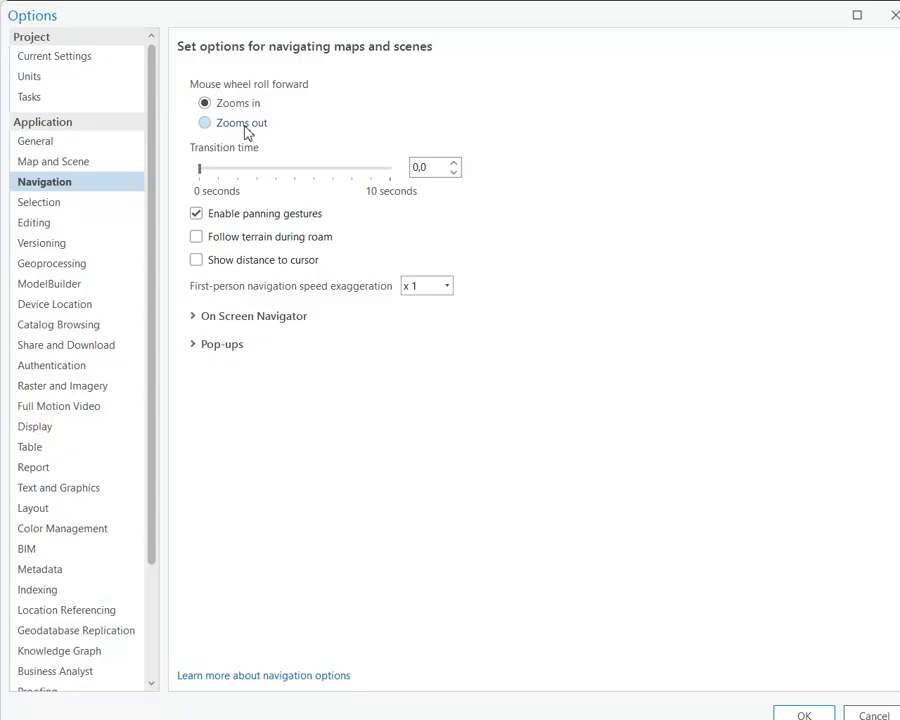
{"action": "left_click", "coordinate": [892, 18]}
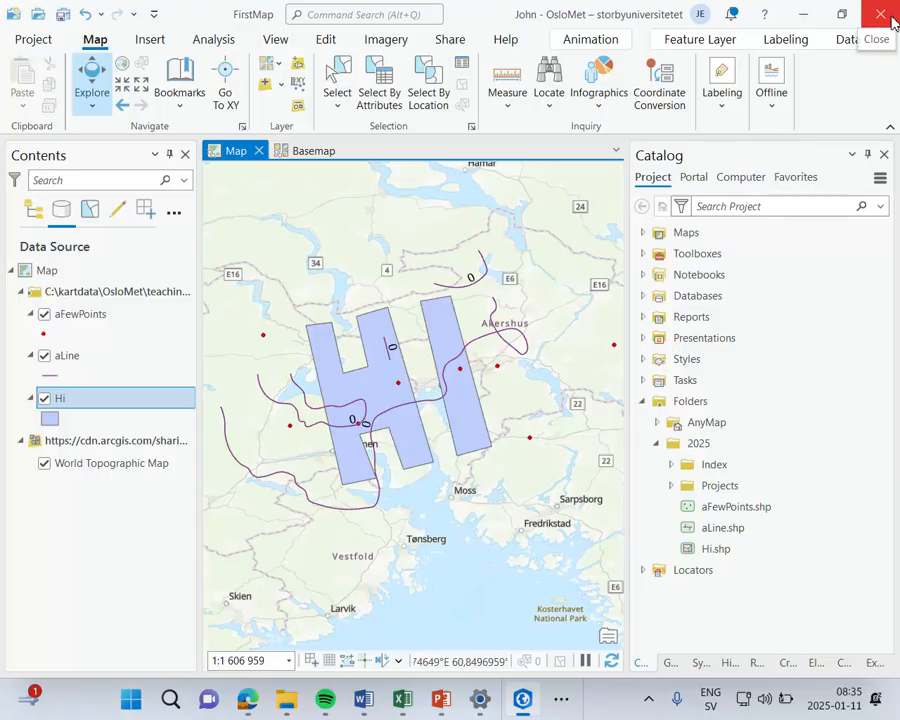
Step: Pan the map slightly with Explore and try a fixed zoom in followed by a fixed zoom out
{"action": "left_click", "coordinate": [92, 78]}
{"action": "mouse_move", "coordinate": [315, 335]}
{"action": "left_mouse_down"}
{"action": "mouse_move", "coordinate": [382, 318]}
{"action": "mouse_move", "coordinate": [359, 363]}
{"action": "mouse_move", "coordinate": [355, 305]}
{"action": "mouse_move", "coordinate": [352, 318]}
{"action": "mouse_move", "coordinate": [329, 326]}
{"action": "left_mouse_up"}
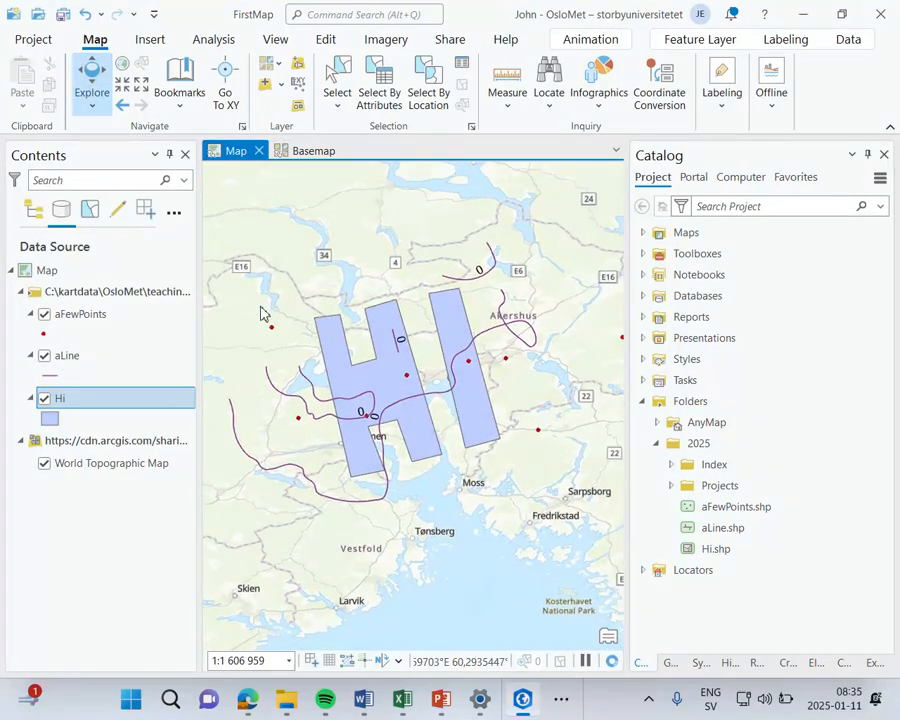
{"action": "left_click", "coordinate": [124, 93]}
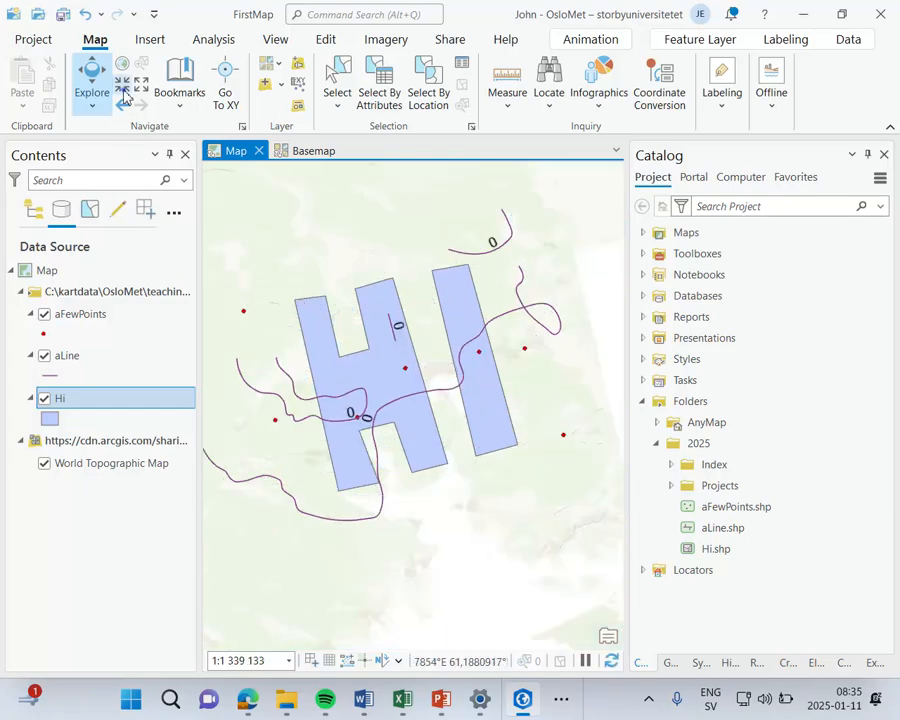
{"action": "left_click", "coordinate": [124, 93]}
{"action": "left_click", "coordinate": [141, 90]}
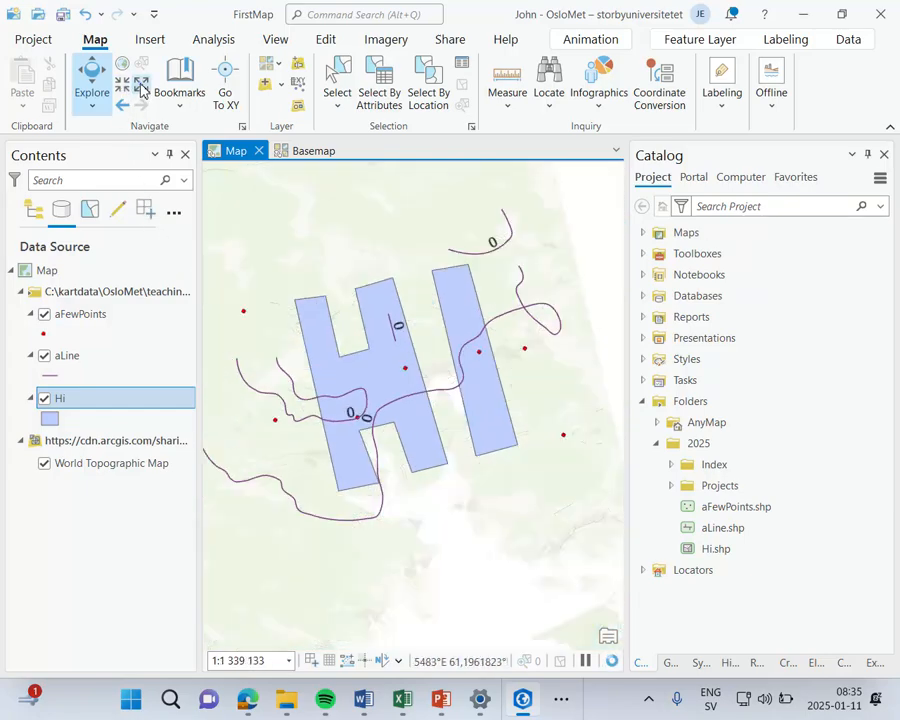
{"action": "left_click", "coordinate": [141, 90]}
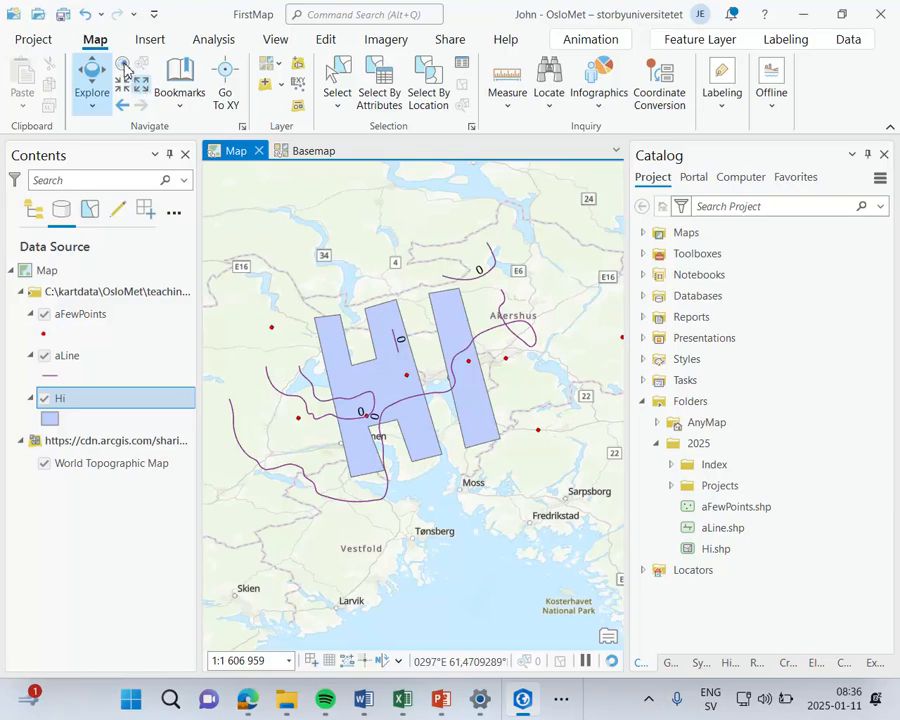
Step: View the map at full extent and step through the previous and next extents back to the Hi polygons
{"action": "left_click", "coordinate": [125, 68]}
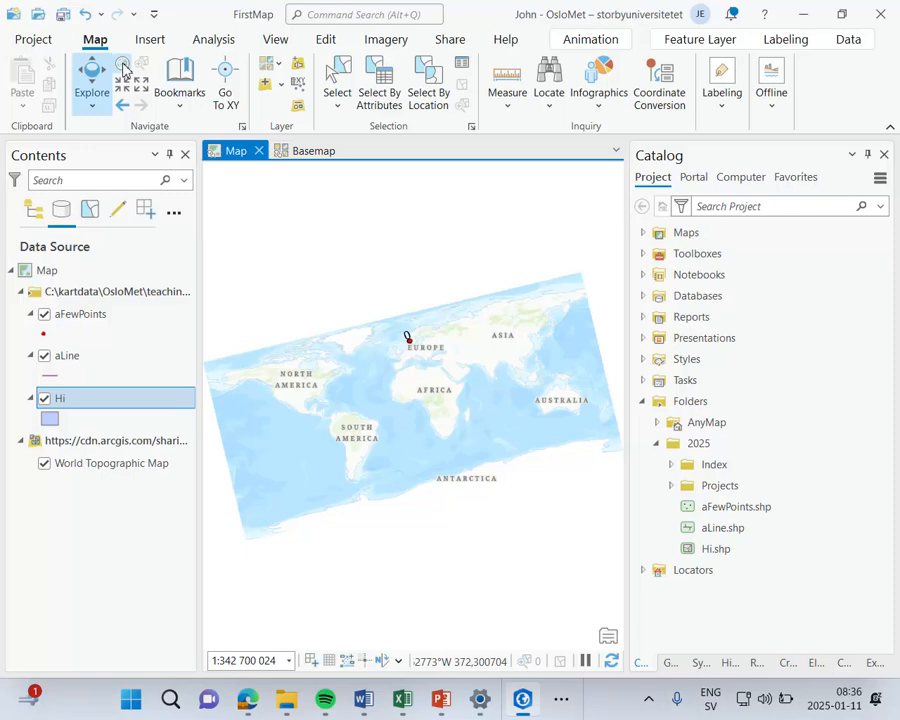
{"action": "left_click", "coordinate": [121, 108]}
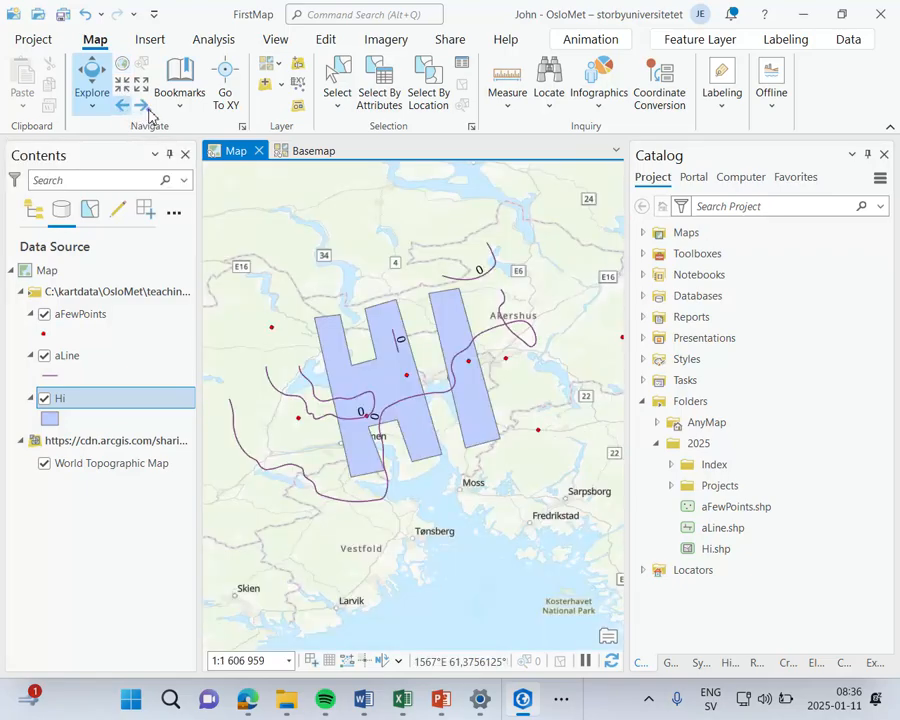
{"action": "left_click", "coordinate": [141, 106]}
{"action": "left_click", "coordinate": [123, 107]}
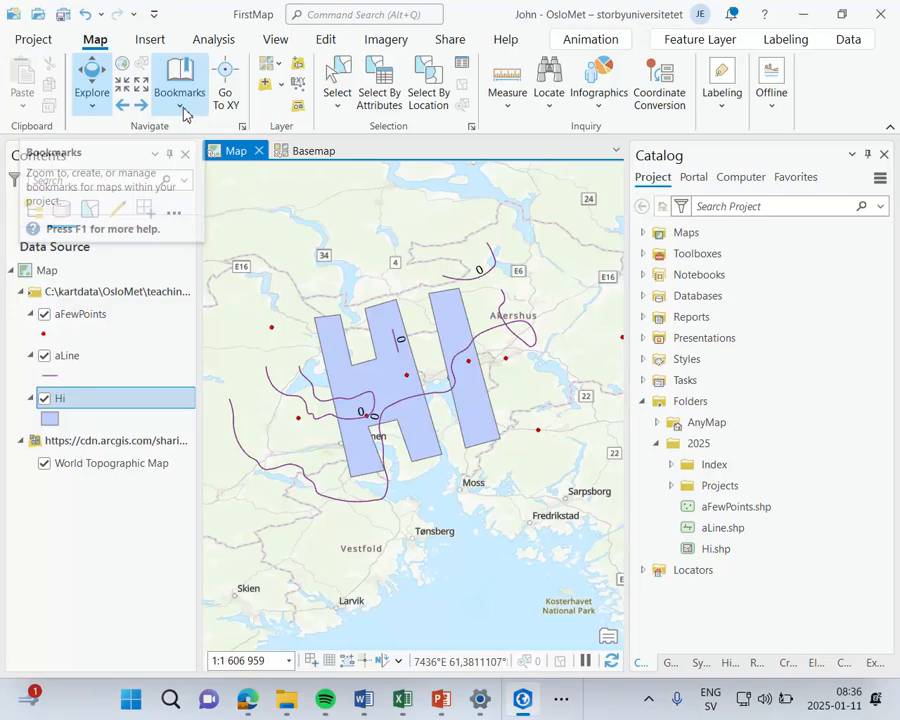
Step: Create a bookmark named hi for the current map view and check it in the bookmark gallery
{"action": "left_click", "coordinate": [182, 106]}
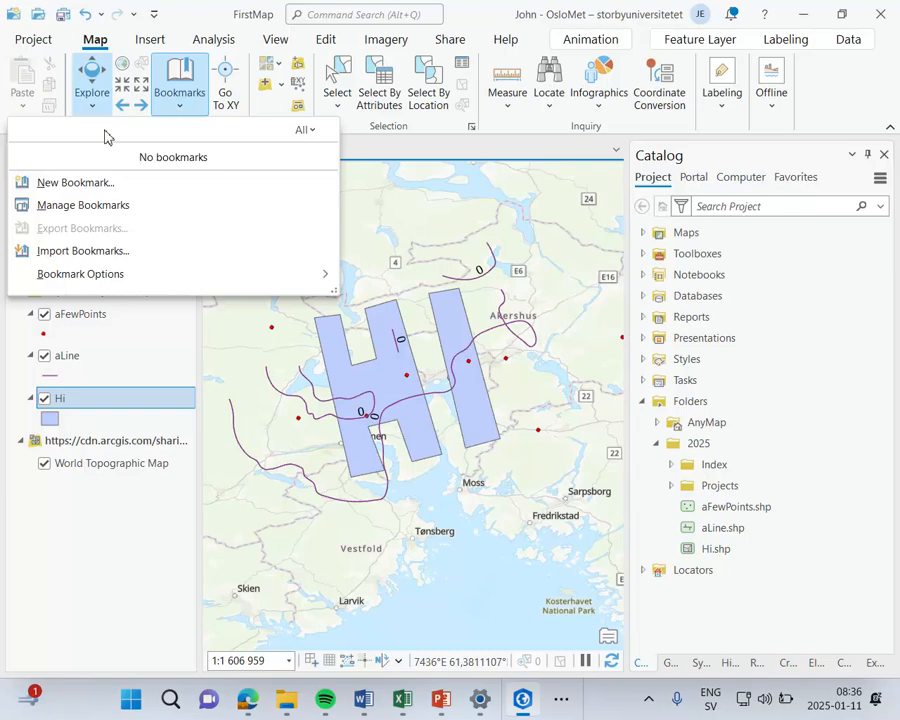
{"action": "left_click", "coordinate": [89, 184]}
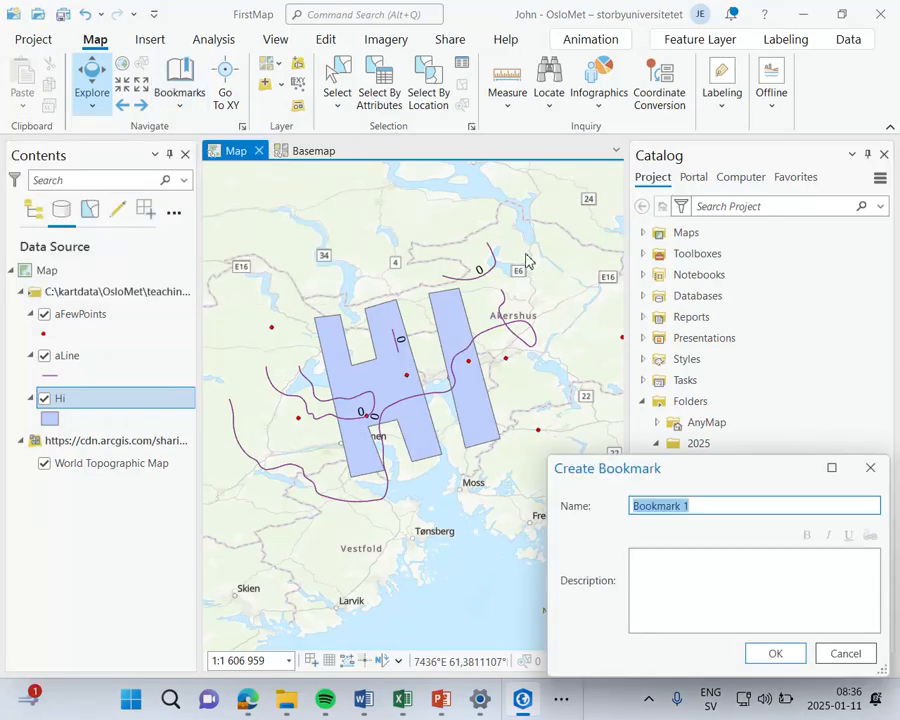
{"action": "type", "text": "hi"}
{"action": "left_click_drag", "start_coordinate": [675, 476], "coordinate": [430, 250]}
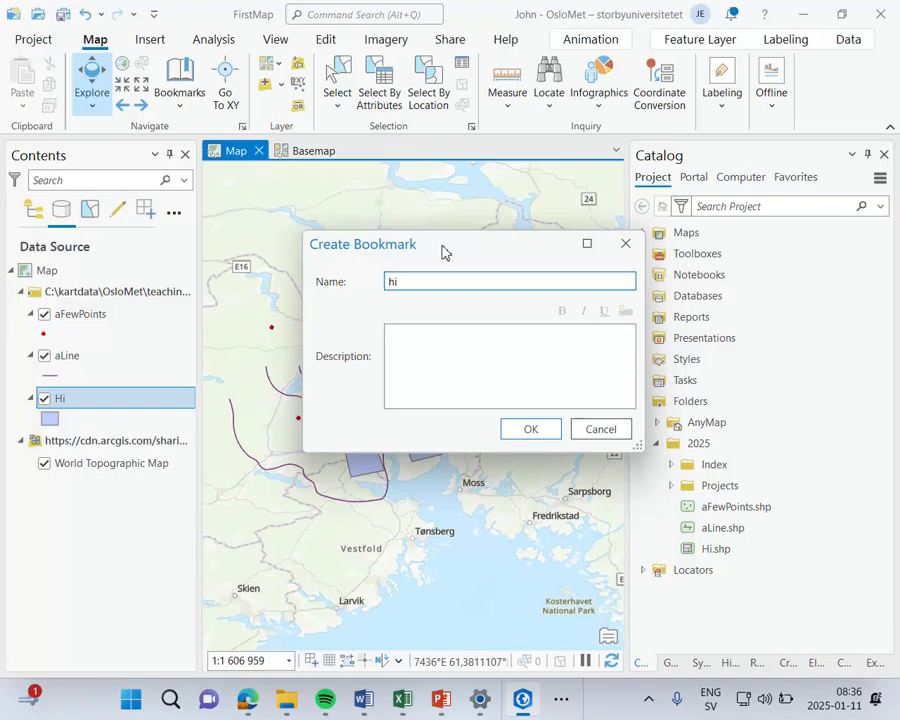
{"action": "left_click", "coordinate": [545, 438]}
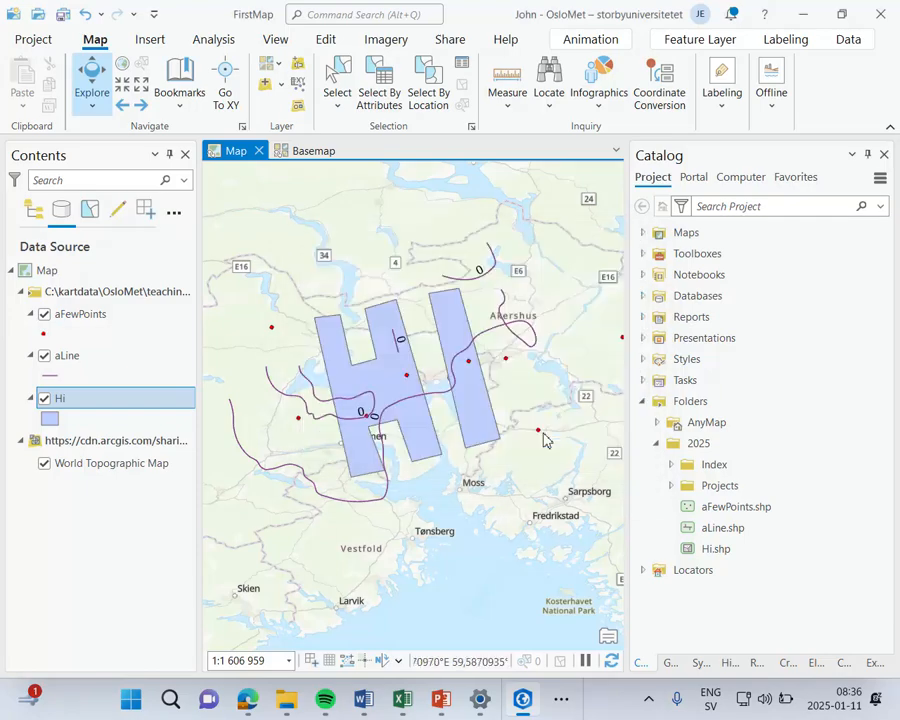
{"action": "left_click", "coordinate": [197, 93]}
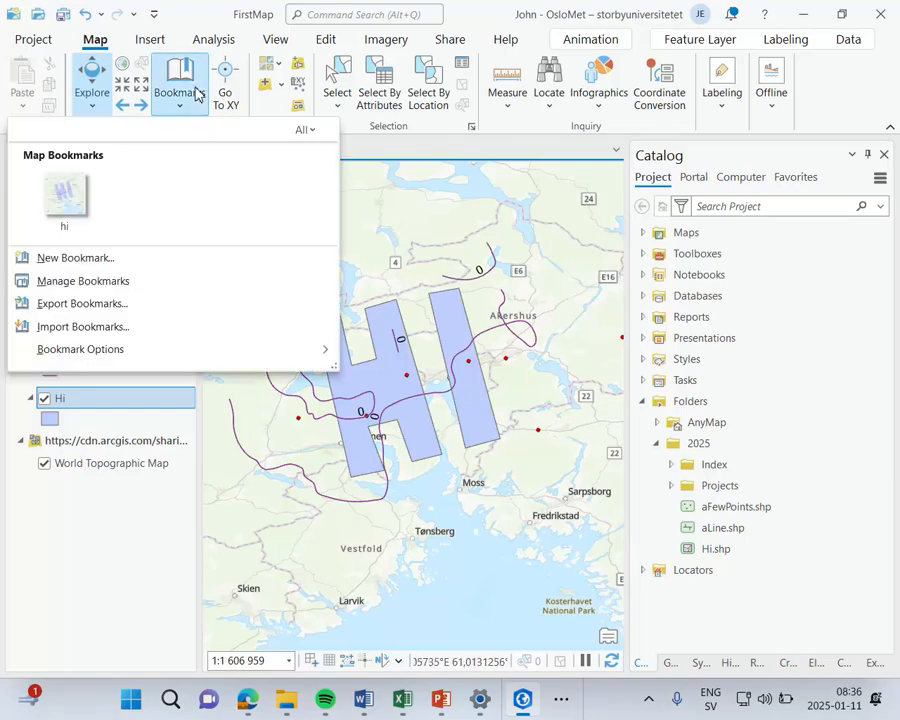
{"action": "left_click", "coordinate": [515, 147]}
Step: Show and hide the Go To XY coordinate entry, and look through the available 2D basemaps without choosing one
{"action": "left_click", "coordinate": [226, 92]}
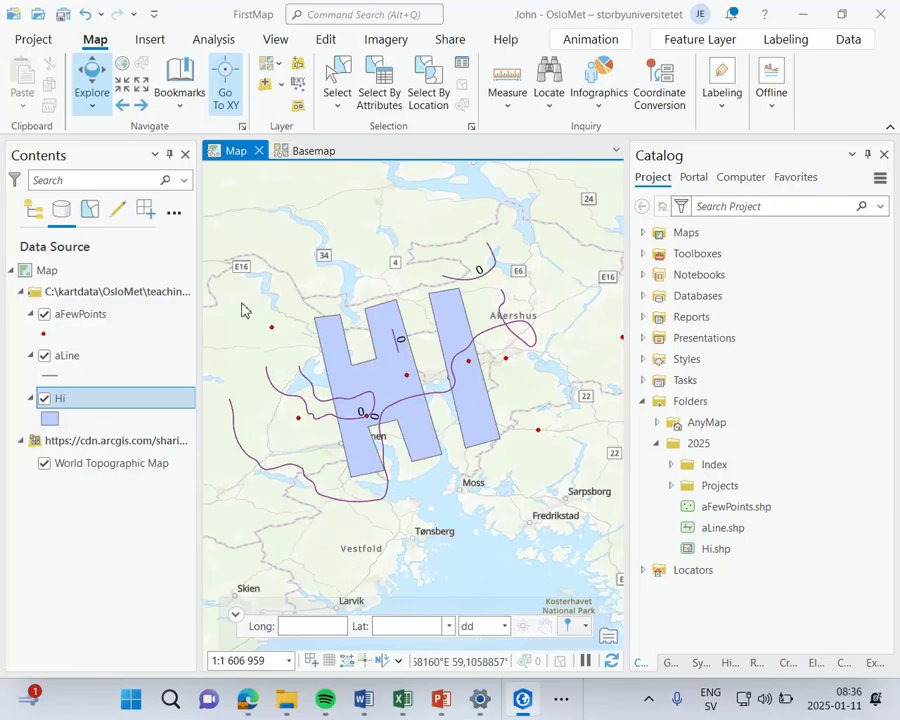
{"action": "left_click", "coordinate": [227, 92]}
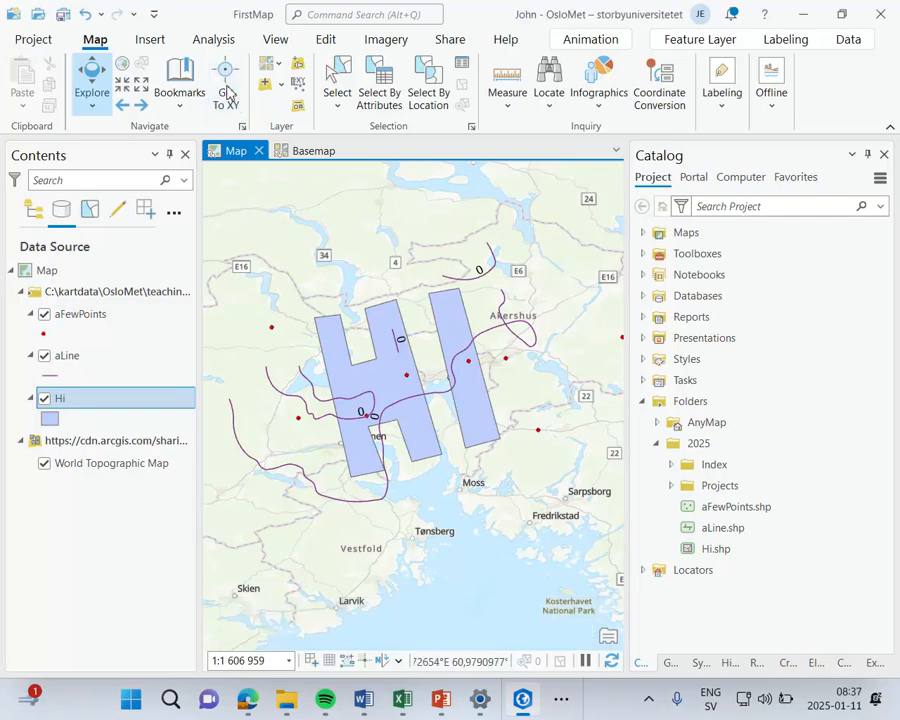
{"action": "left_click", "coordinate": [277, 68]}
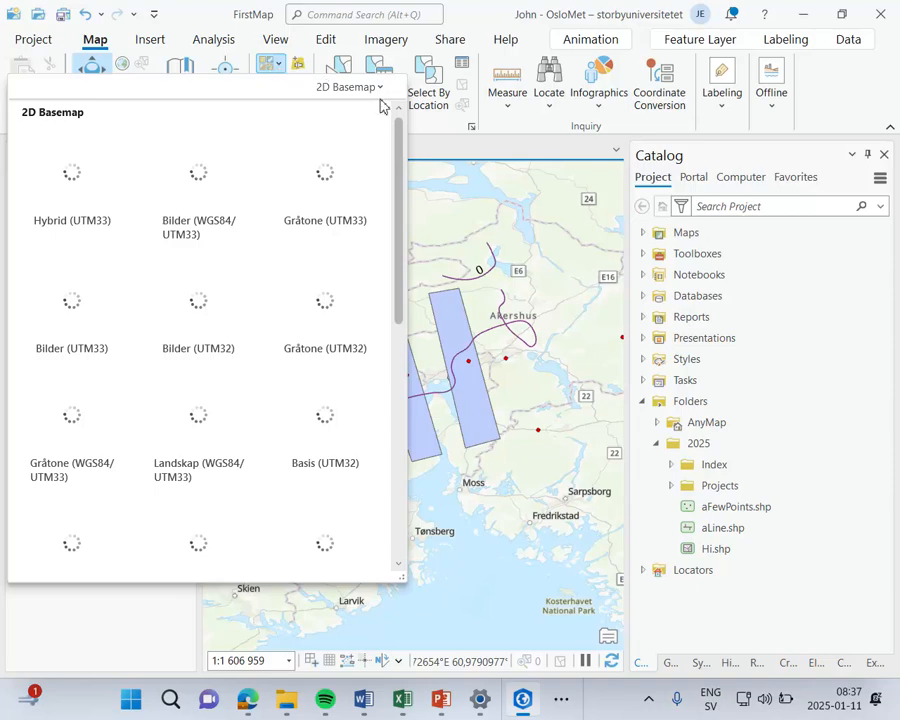
{"action": "left_click_drag", "start_coordinate": [401, 162], "coordinate": [413, 107]}
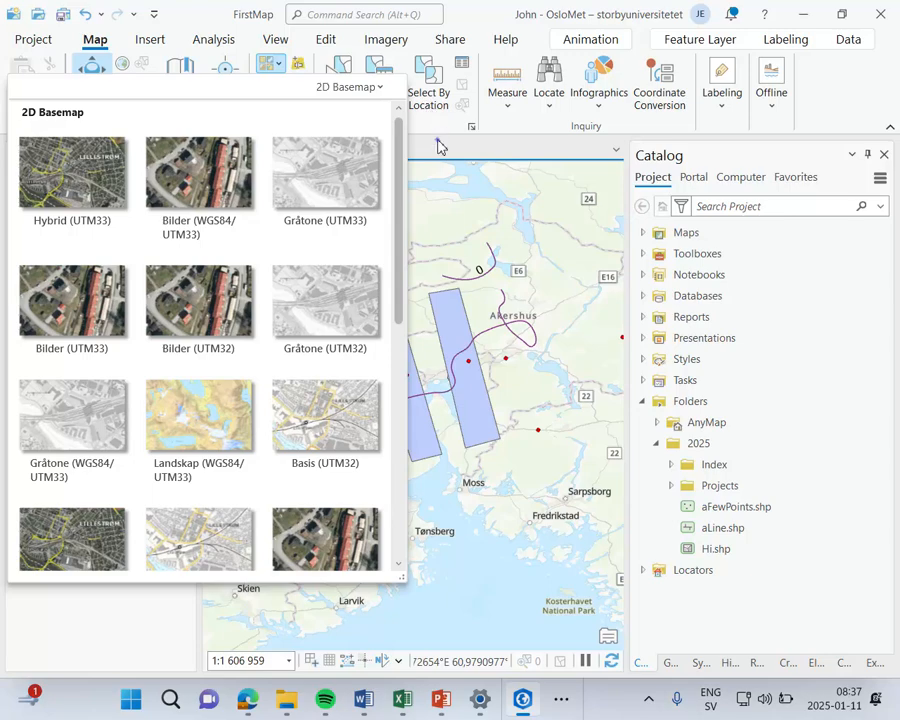
{"action": "left_click", "coordinate": [437, 147]}
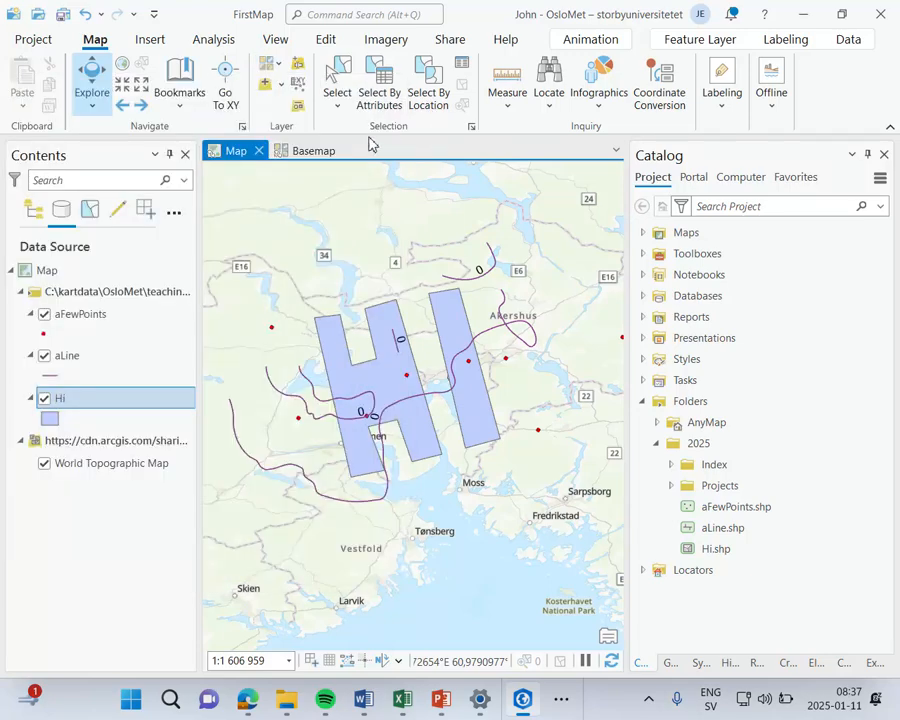
Step: Browse the aFewPoints, aLine and Hi shapefiles in the 2025 folder with Add Data, without adding any
{"action": "left_click", "coordinate": [266, 90]}
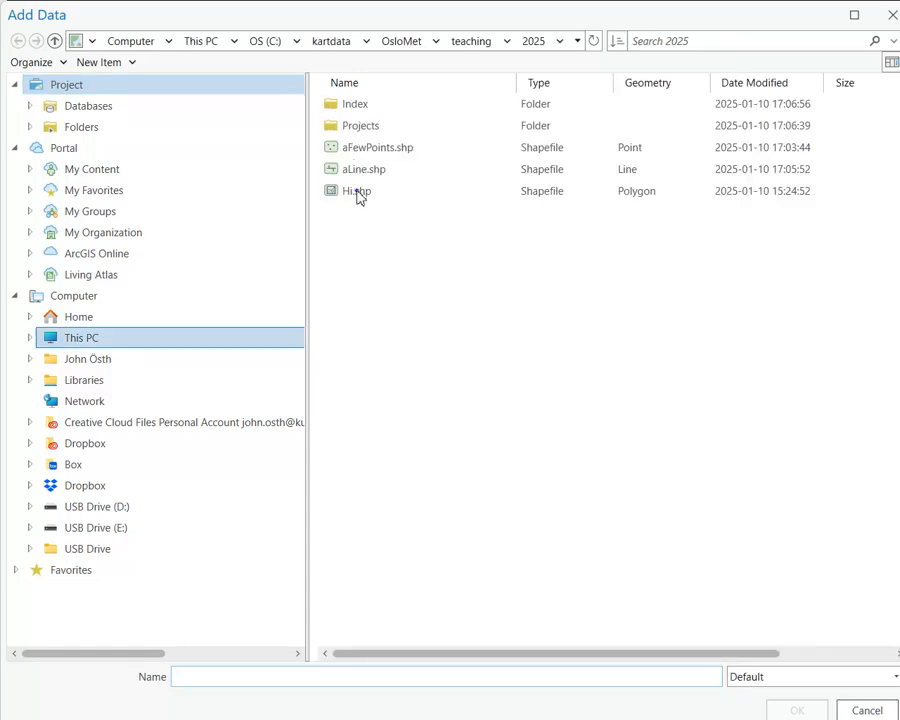
{"action": "left_click", "coordinate": [358, 194]}
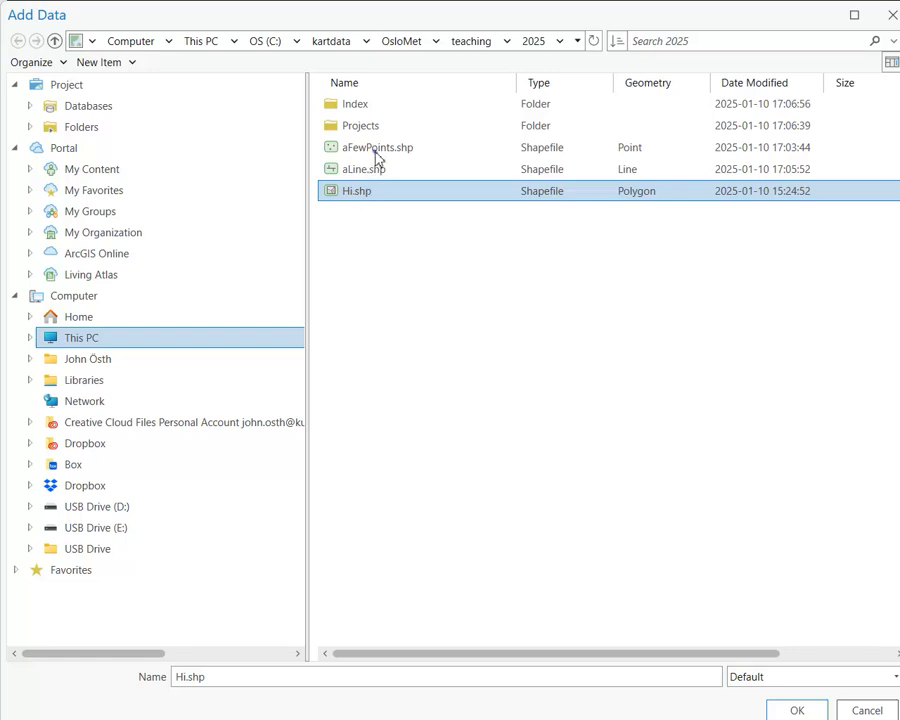
{"action": "left_click", "coordinate": [378, 152]}
{"action": "left_click", "coordinate": [378, 172]}
{"action": "left_click", "coordinate": [380, 192]}
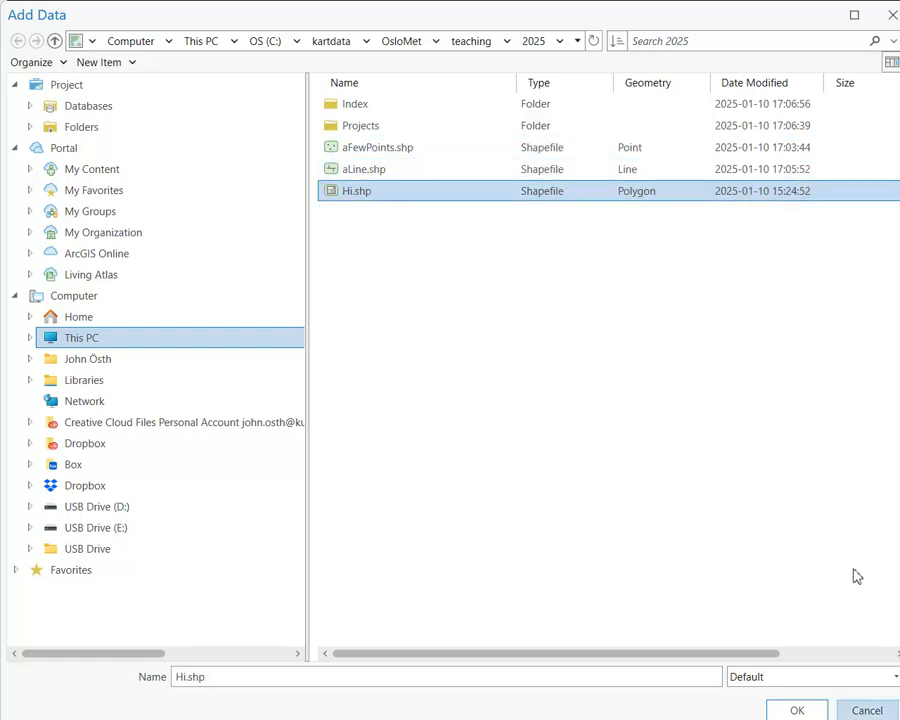
{"action": "left_click", "coordinate": [867, 710]}
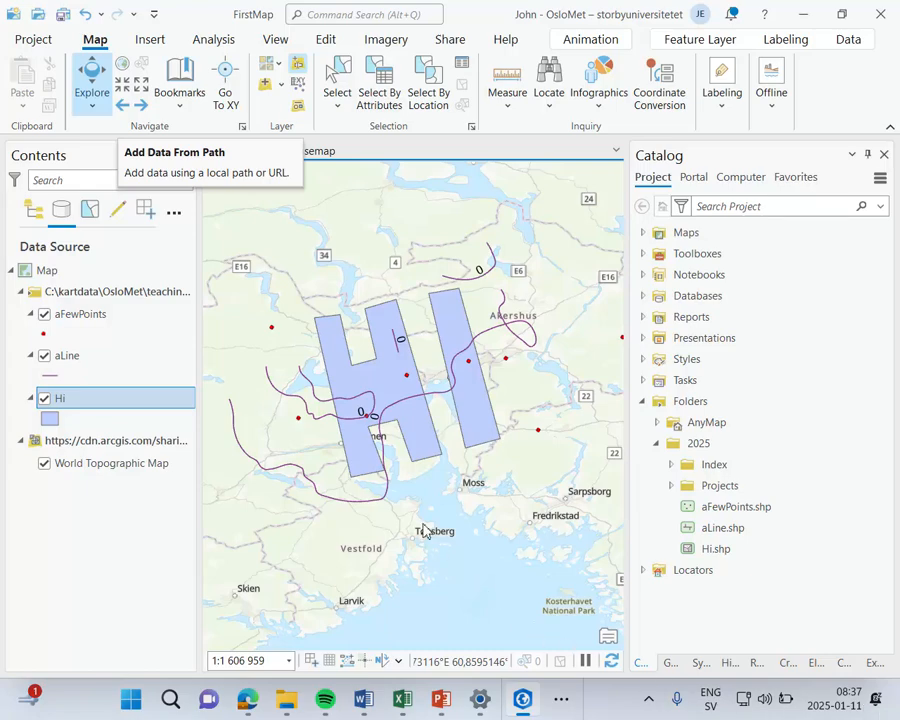
Step: Look at the Add Data From Path dialog and close it without entering a path
{"action": "left_click", "coordinate": [301, 72]}
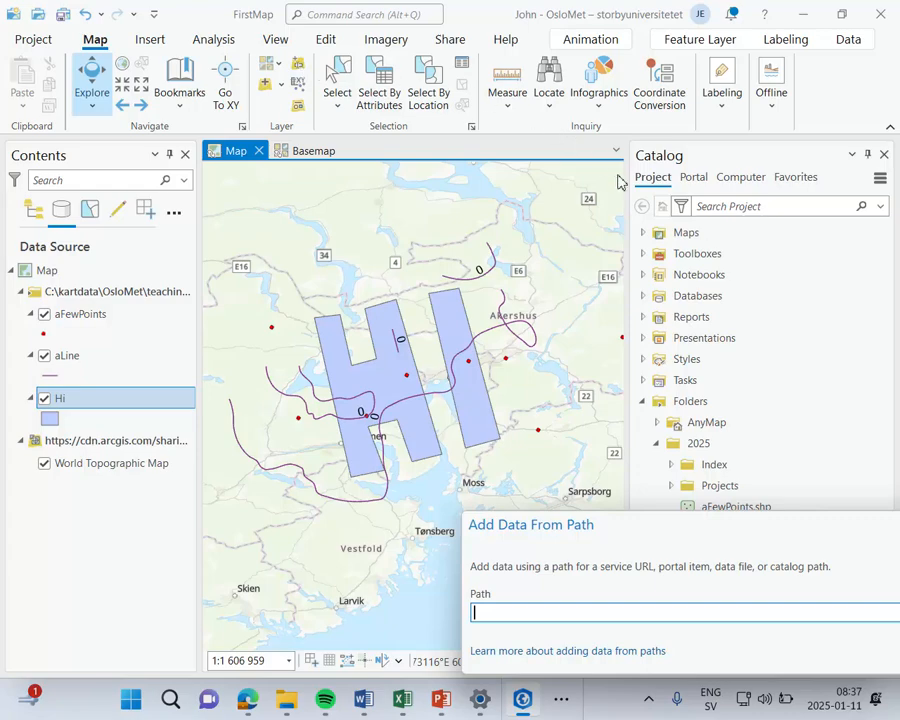
{"action": "left_click_drag", "start_coordinate": [733, 530], "coordinate": [574, 404]}
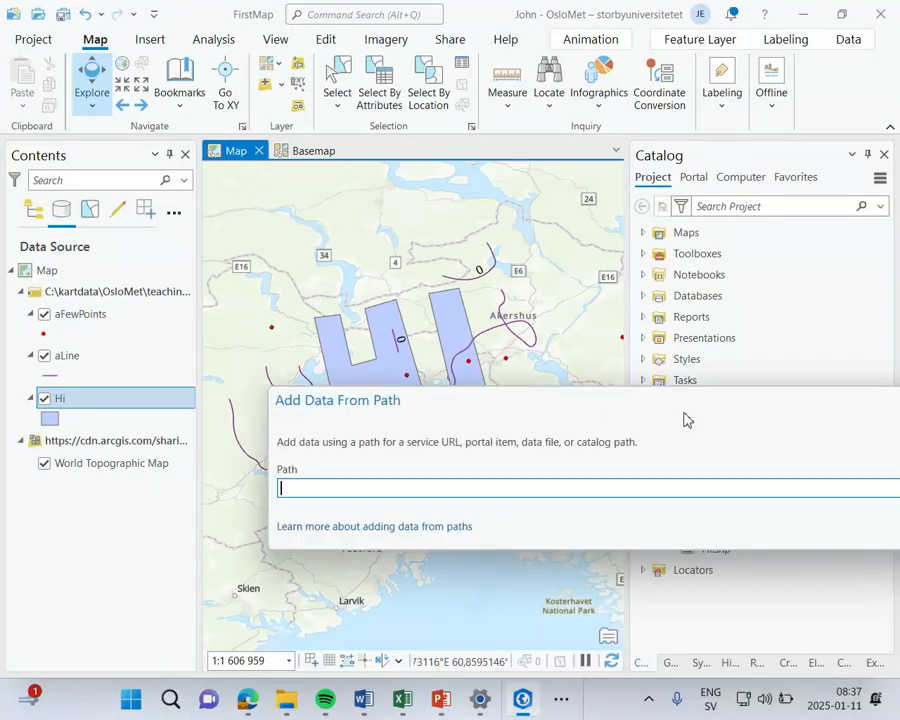
{"action": "left_click_drag", "start_coordinate": [684, 416], "coordinate": [408, 388]}
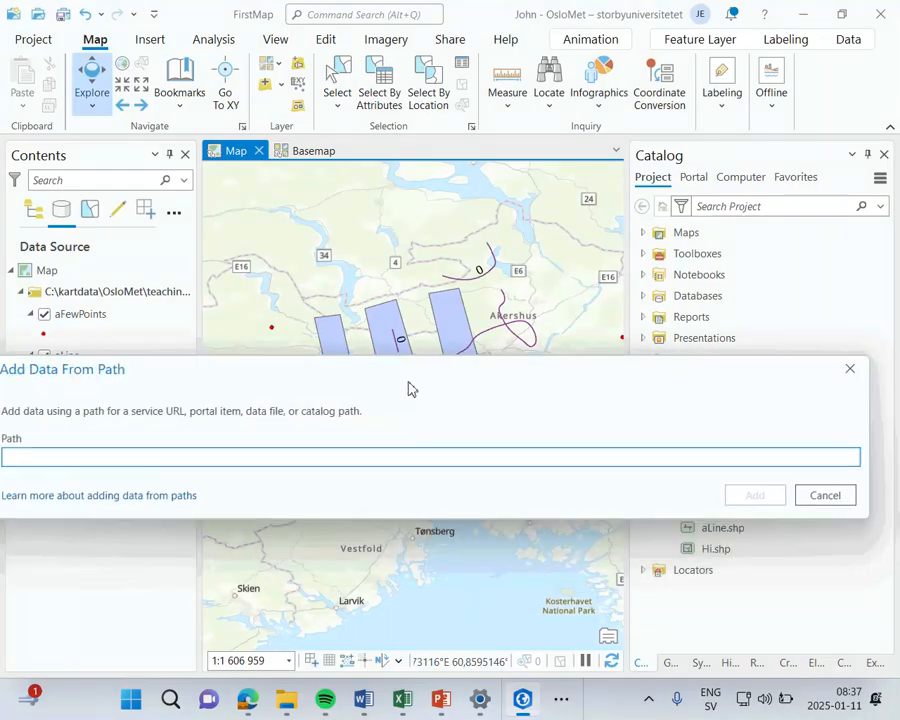
{"action": "left_click", "coordinate": [836, 497]}
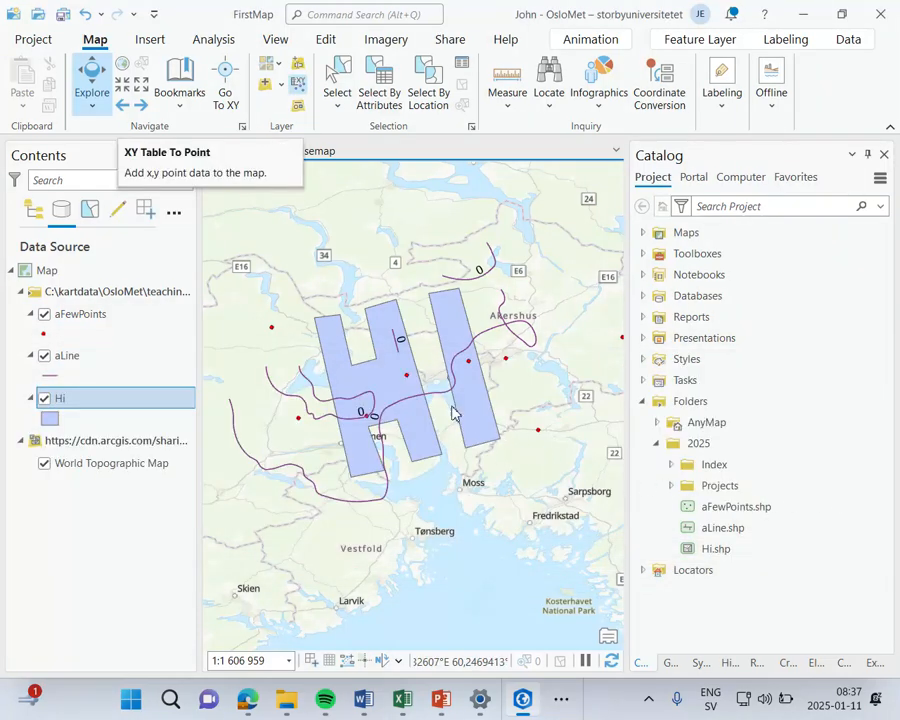
Step: Examine the XY Table To Point tool's input table choices and its X, Y and Z fields, and close it without running
{"action": "left_click", "coordinate": [298, 92]}
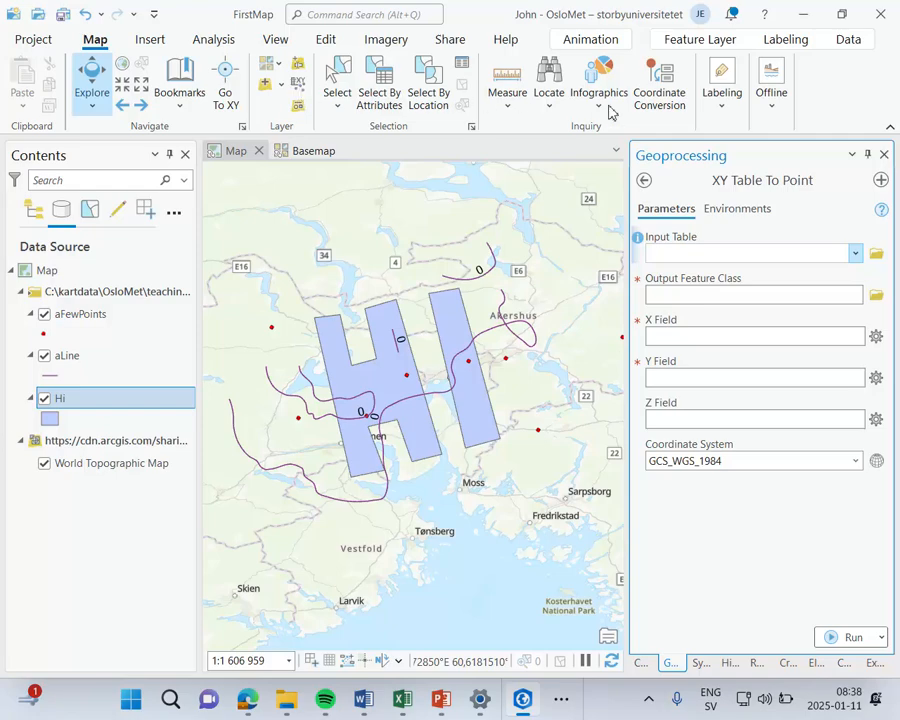
{"action": "left_click", "coordinate": [857, 254]}
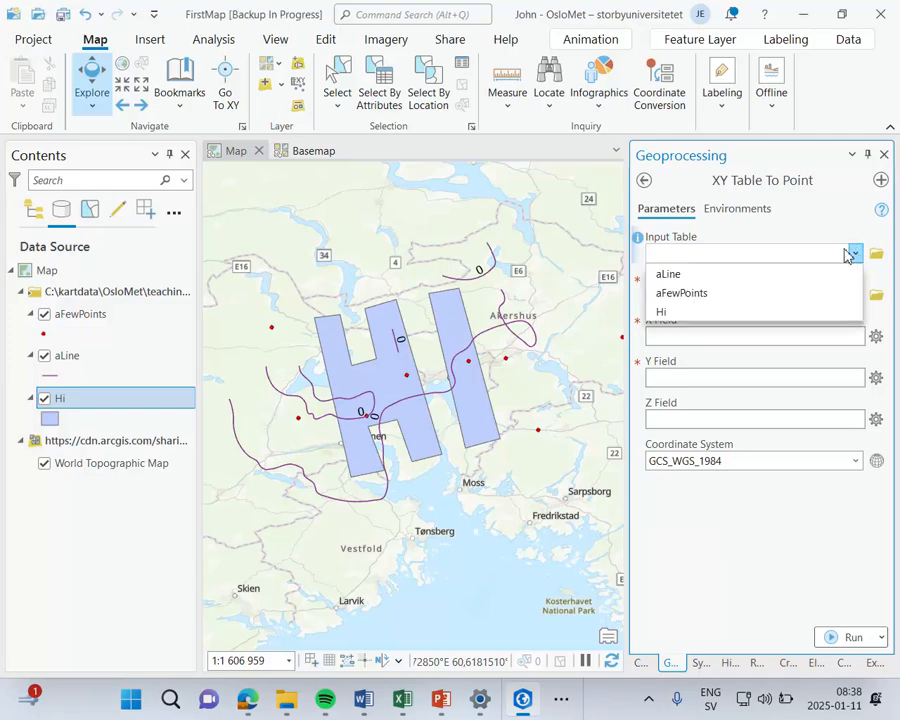
{"action": "left_click", "coordinate": [857, 254]}
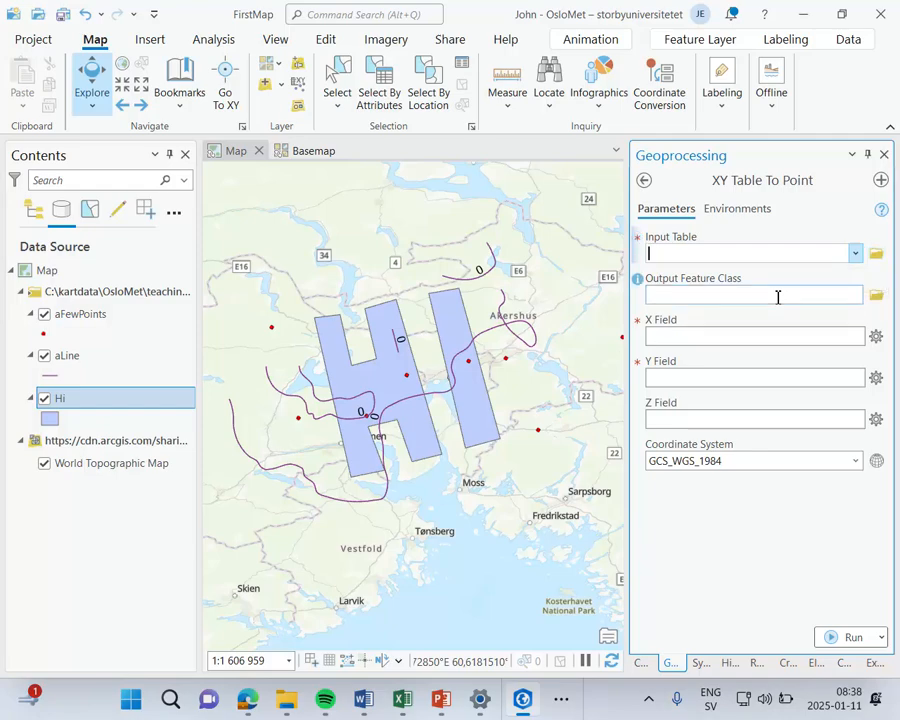
{"action": "left_click", "coordinate": [712, 340]}
{"action": "left_click", "coordinate": [705, 377]}
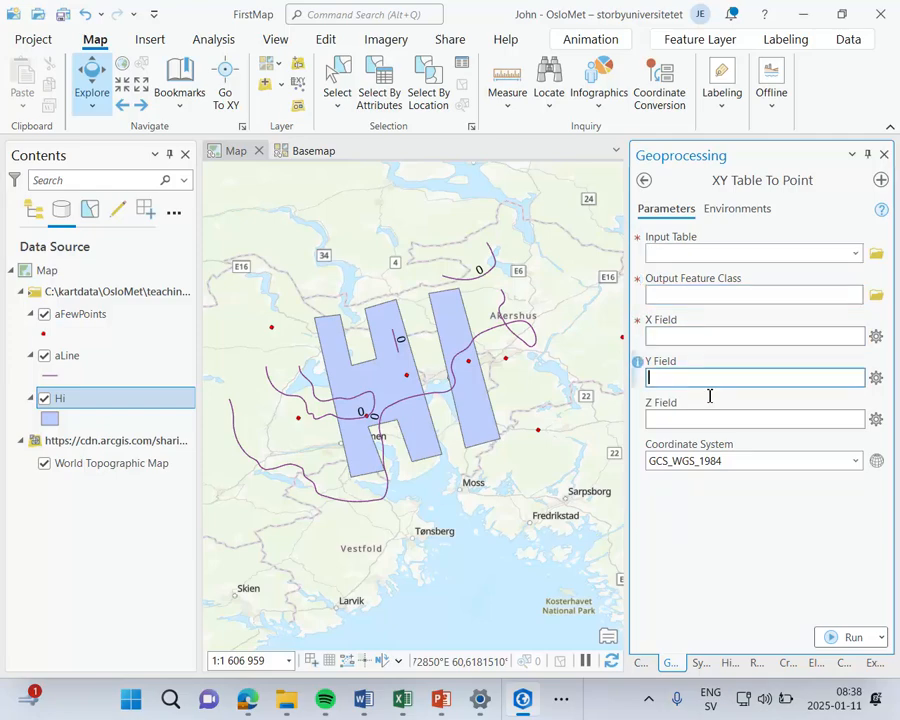
{"action": "left_click", "coordinate": [708, 420]}
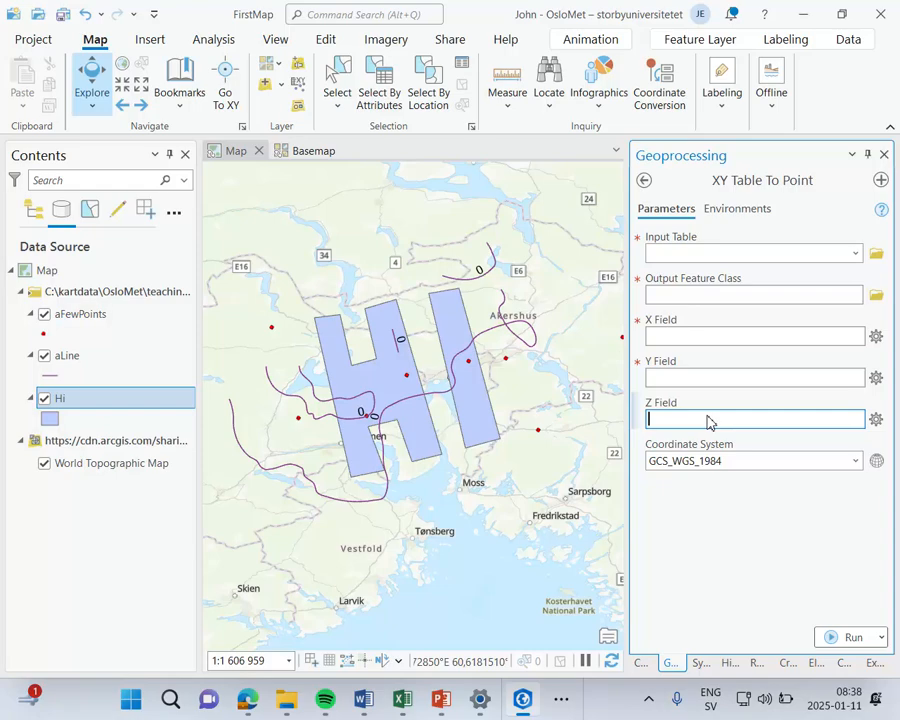
{"action": "left_click", "coordinate": [884, 156]}
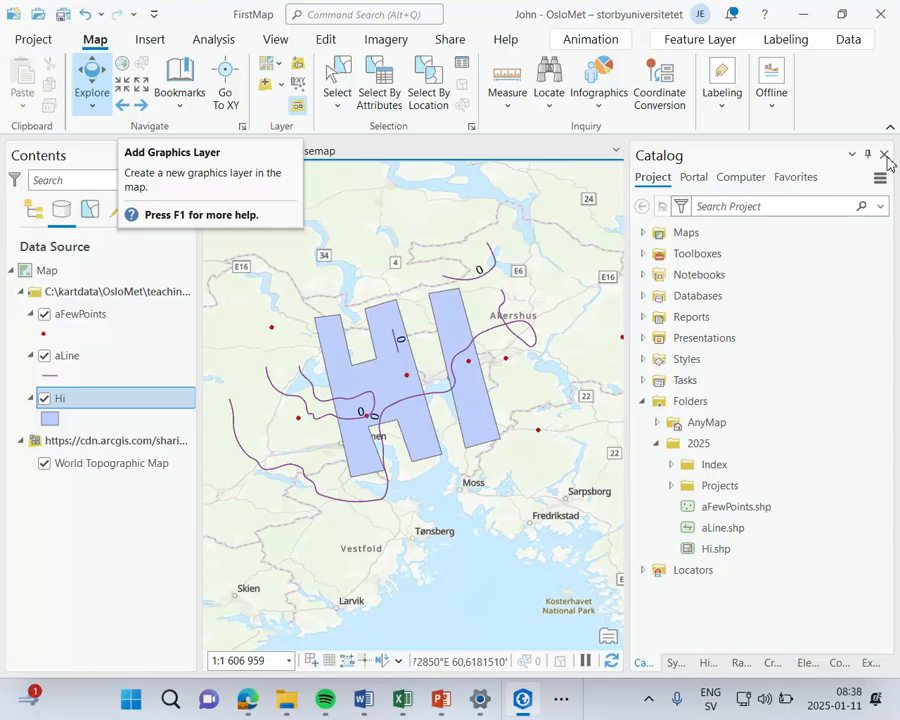
Step: Add a graphics layer to the map and draw a rectangle graphic just north of the Hi polygon's letter H
{"action": "left_click", "coordinate": [299, 107]}
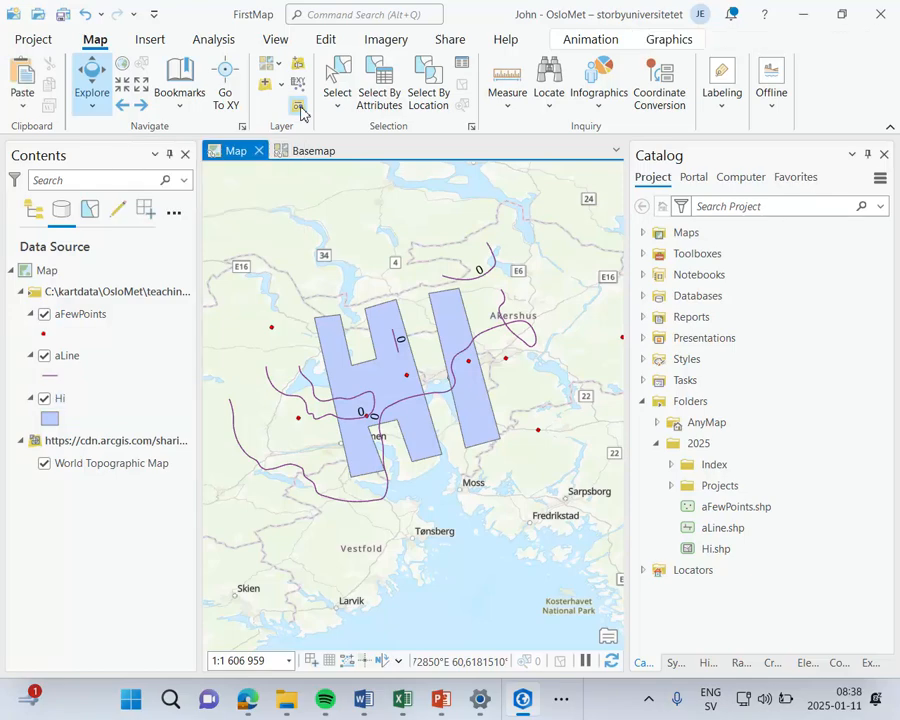
{"action": "left_click", "coordinate": [680, 40]}
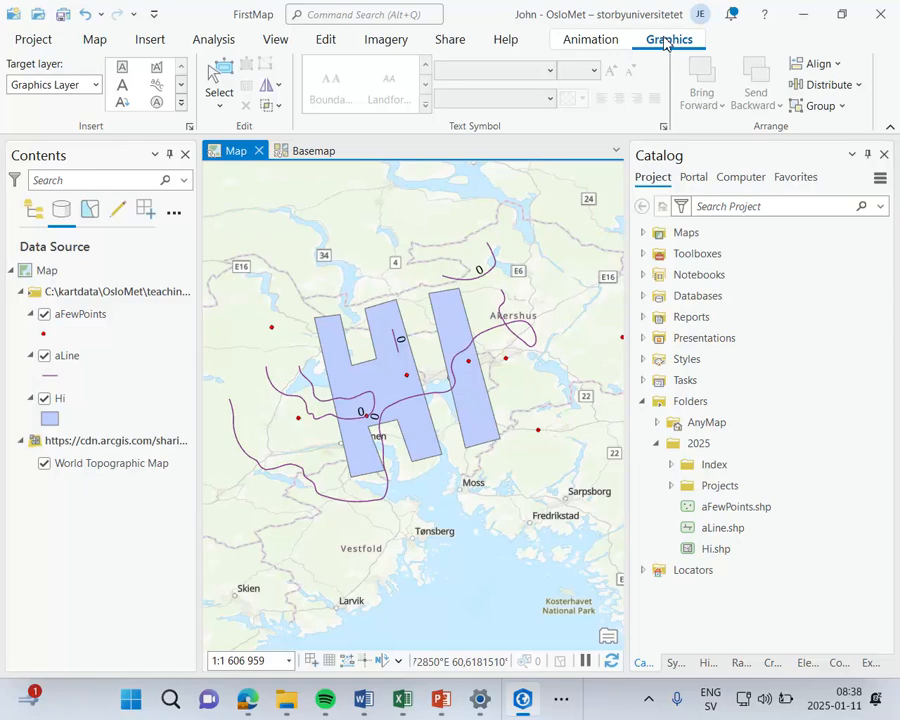
{"action": "left_click", "coordinate": [183, 104]}
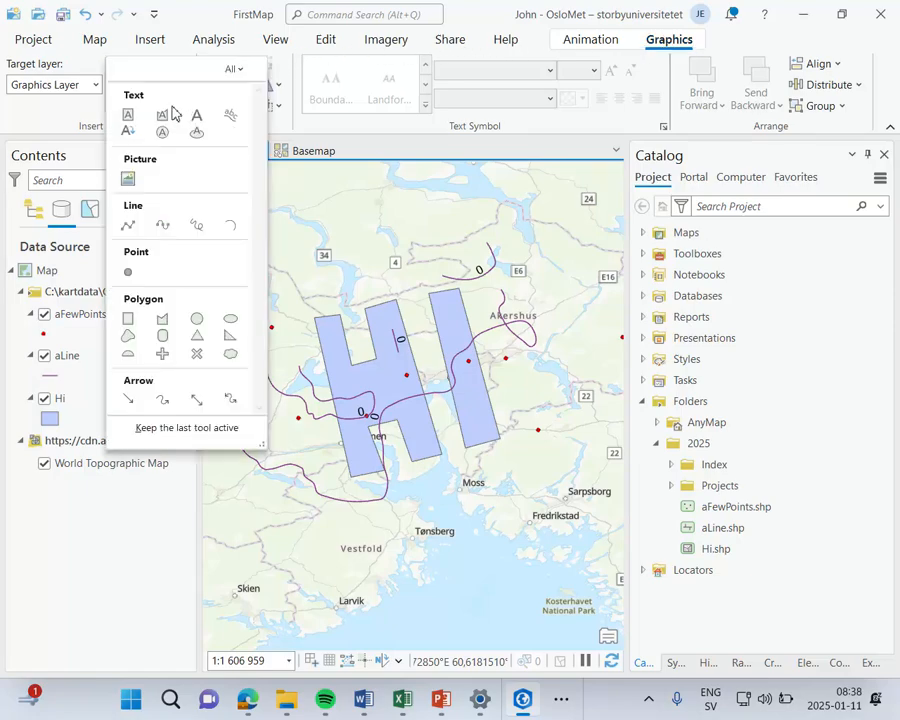
{"action": "left_click", "coordinate": [131, 325]}
{"action": "left_click_drag", "start_coordinate": [256, 204], "coordinate": [400, 288]}
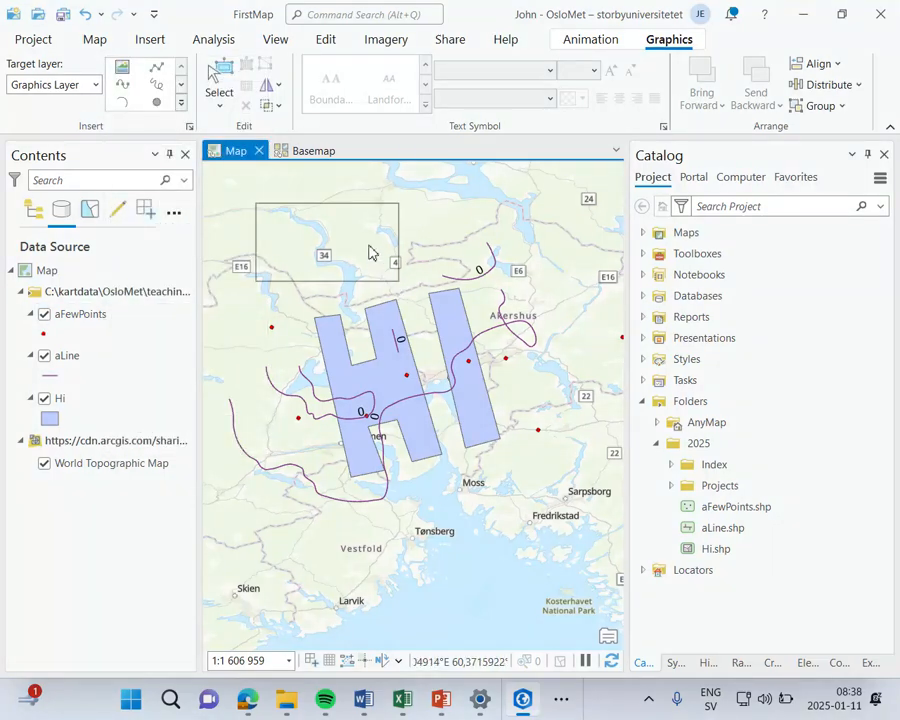
Step: Fill the rectangle graphic with yellow, and delete it from the graphics layer
{"action": "left_click", "coordinate": [345, 63]}
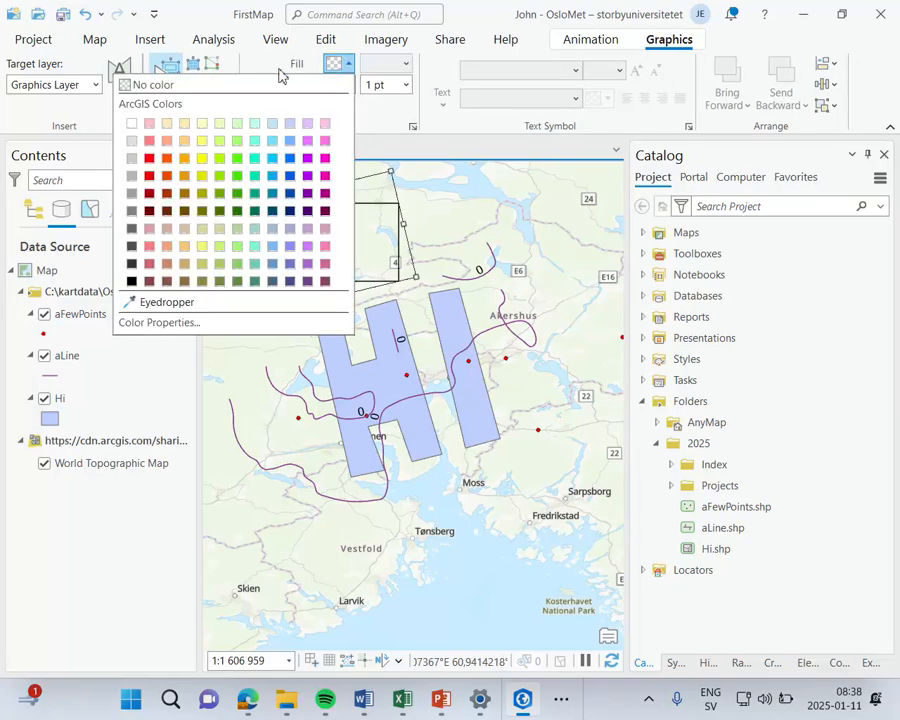
{"action": "left_click", "coordinate": [205, 138]}
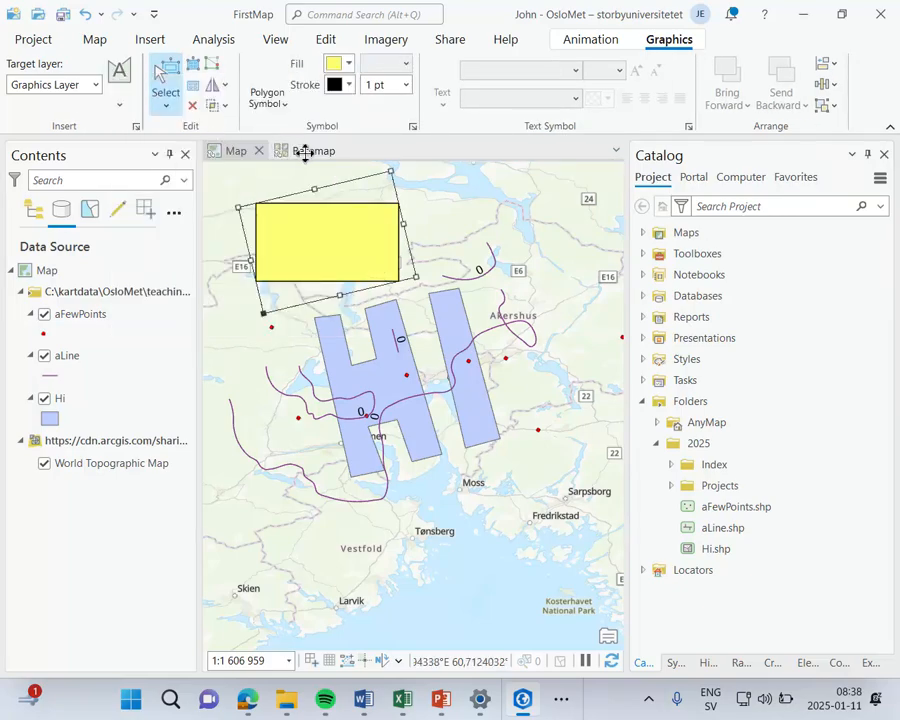
{"action": "mouse_move", "coordinate": [349, 216]}
{"action": "left_mouse_down"}
{"action": "mouse_move", "coordinate": [470, 221]}
{"action": "mouse_move", "coordinate": [358, 289]}
{"action": "mouse_move", "coordinate": [402, 518]}
{"action": "mouse_move", "coordinate": [539, 511]}
{"action": "mouse_move", "coordinate": [528, 221]}
{"action": "mouse_move", "coordinate": [538, 219]}
{"action": "mouse_move", "coordinate": [342, 227]}
{"action": "left_mouse_up"}
{"action": "key", "text": "Delete"}
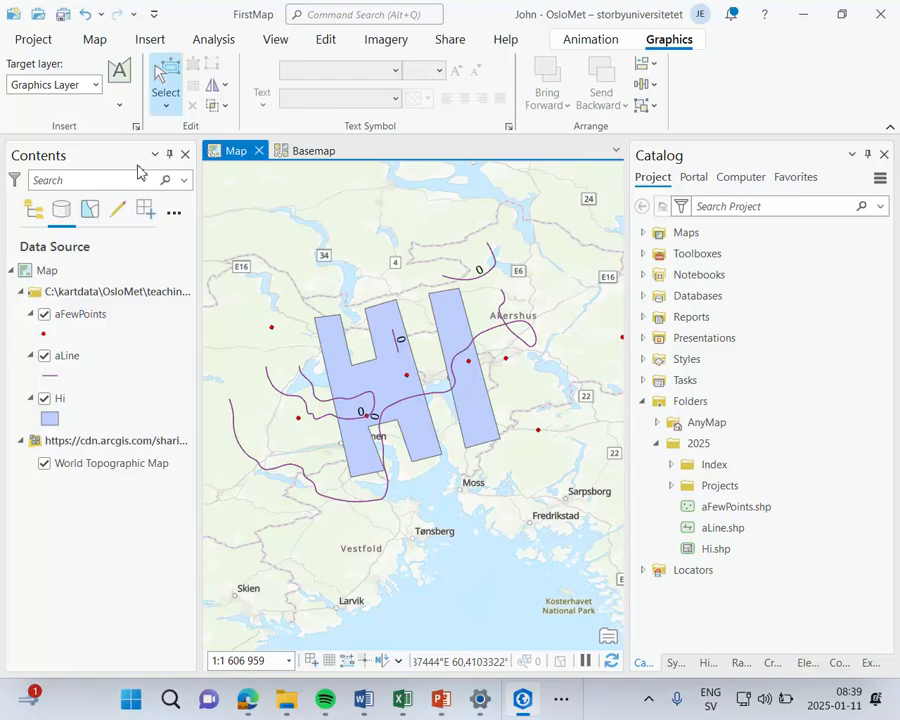
Step: Select map features twice with a circle, around the Hi polygon and around its northern part, clearing the selection each time
{"action": "left_click", "coordinate": [96, 42]}
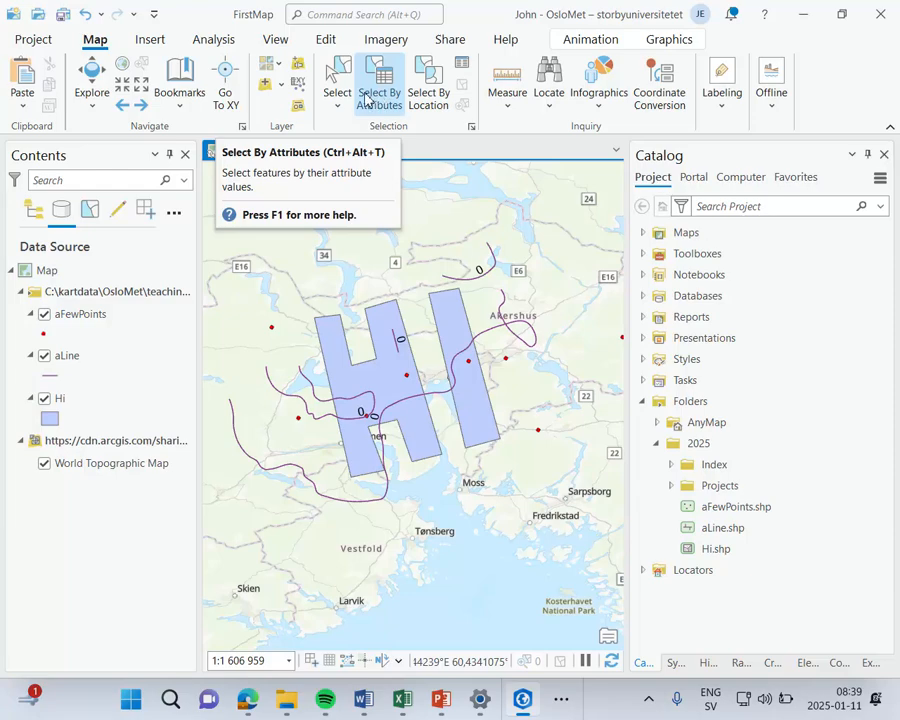
{"action": "left_click", "coordinate": [342, 102]}
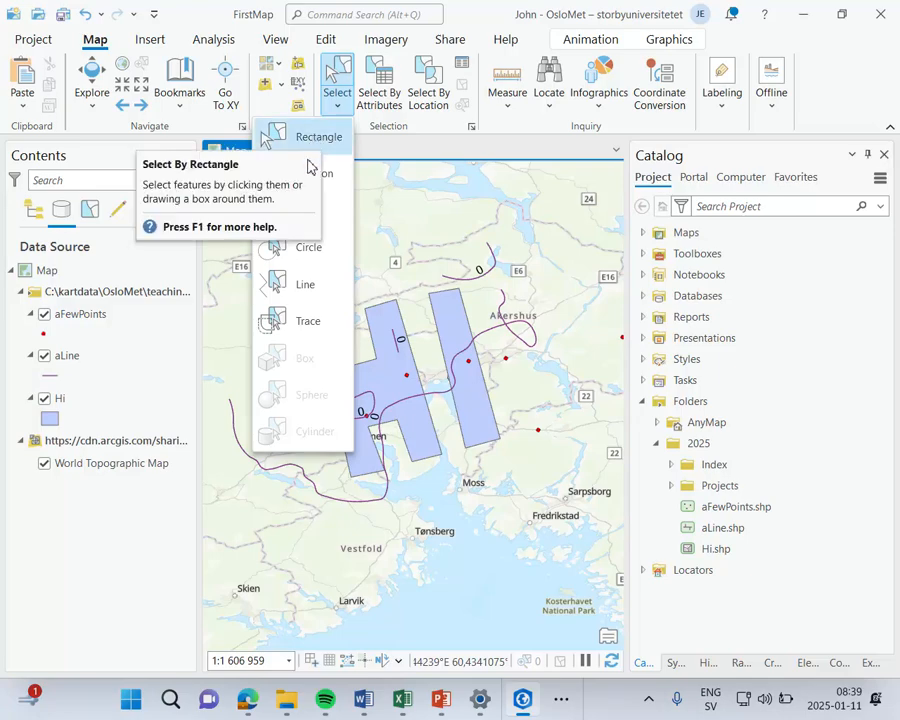
{"action": "left_click", "coordinate": [314, 142]}
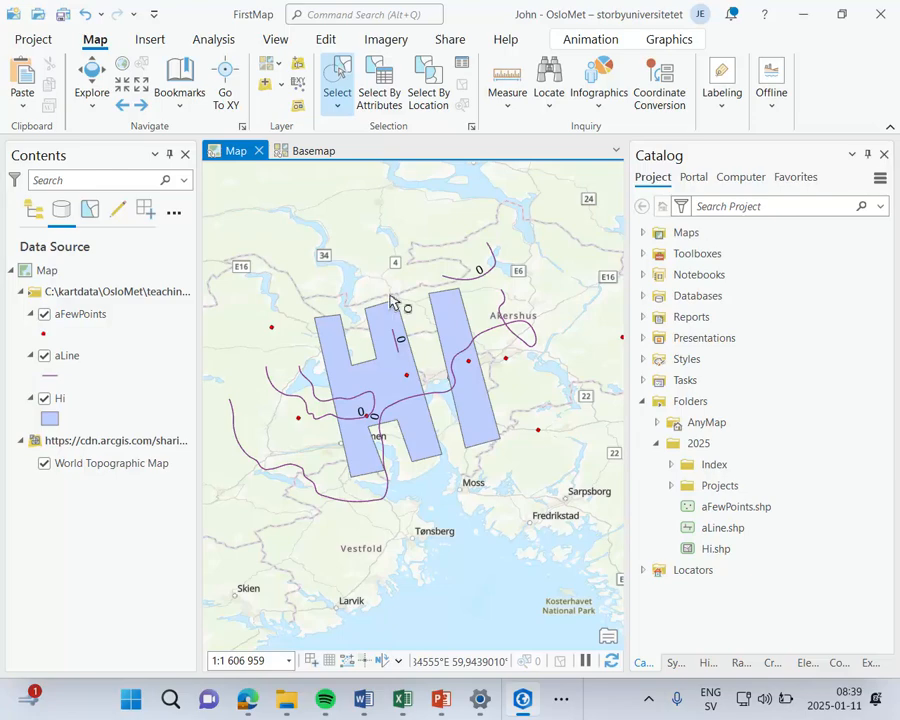
{"action": "left_click_drag", "start_coordinate": [421, 407], "coordinate": [491, 498]}
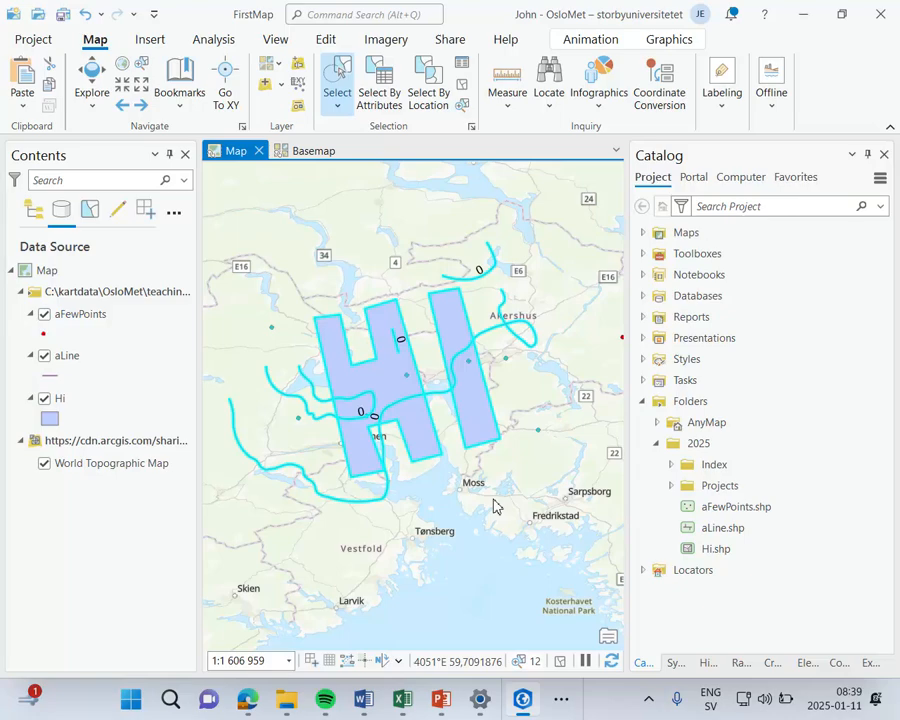
{"action": "left_click", "coordinate": [464, 90]}
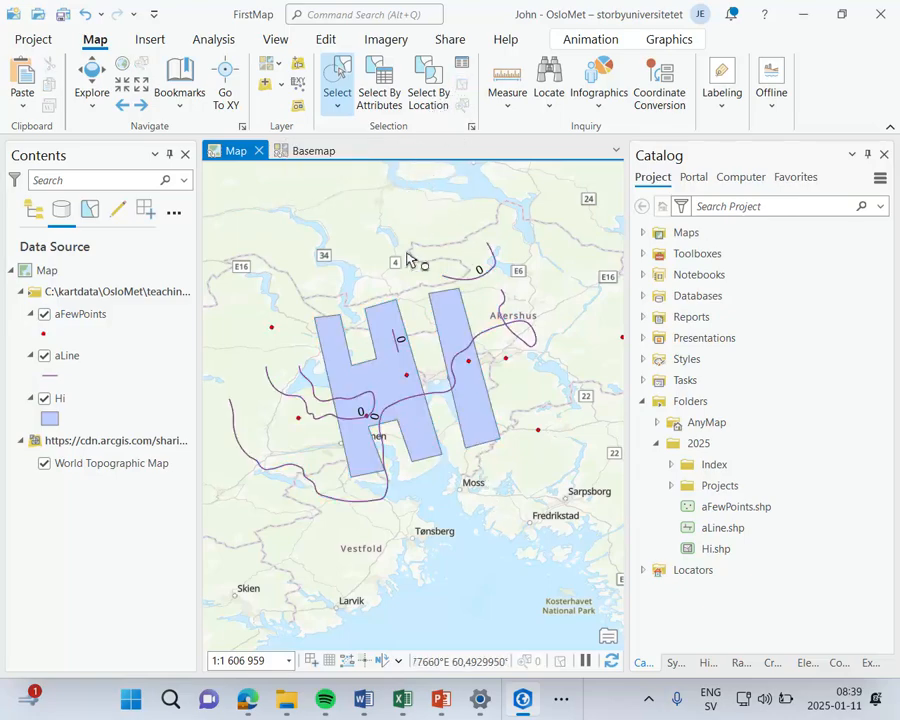
{"action": "left_click_drag", "start_coordinate": [407, 260], "coordinate": [491, 312]}
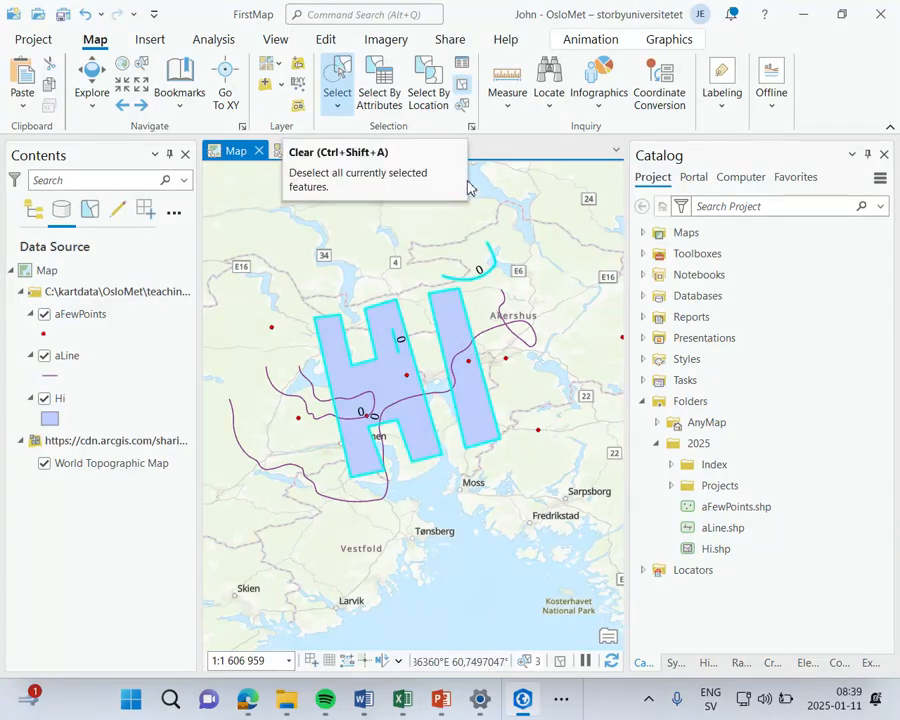
{"action": "left_click", "coordinate": [462, 86]}
Step: Try a lasso selection just north of the Hi polygon
{"action": "left_click", "coordinate": [337, 108]}
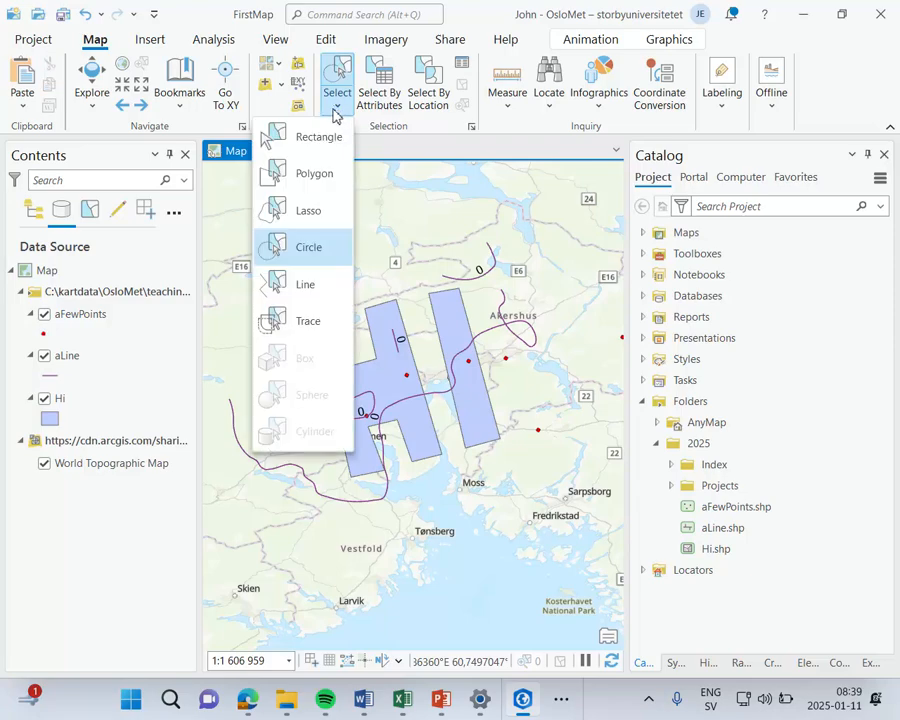
{"action": "left_click", "coordinate": [306, 212]}
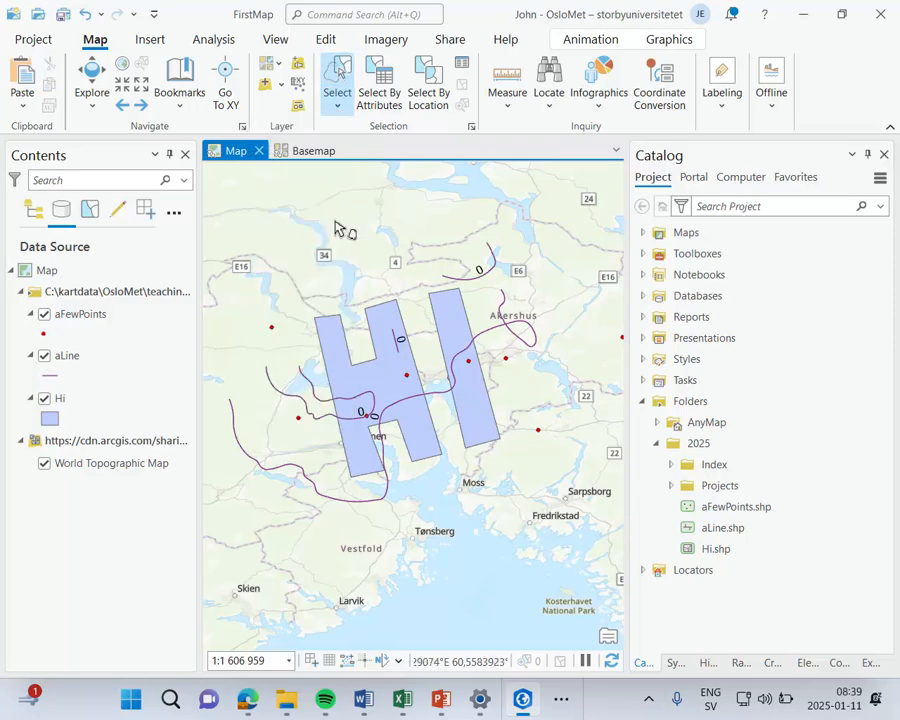
{"action": "mouse_move", "coordinate": [360, 248]}
{"action": "left_mouse_down"}
{"action": "mouse_move", "coordinate": [235, 352]}
{"action": "mouse_move", "coordinate": [239, 490]}
{"action": "mouse_move", "coordinate": [345, 412]}
{"action": "mouse_move", "coordinate": [366, 275]}
{"action": "left_mouse_up"}
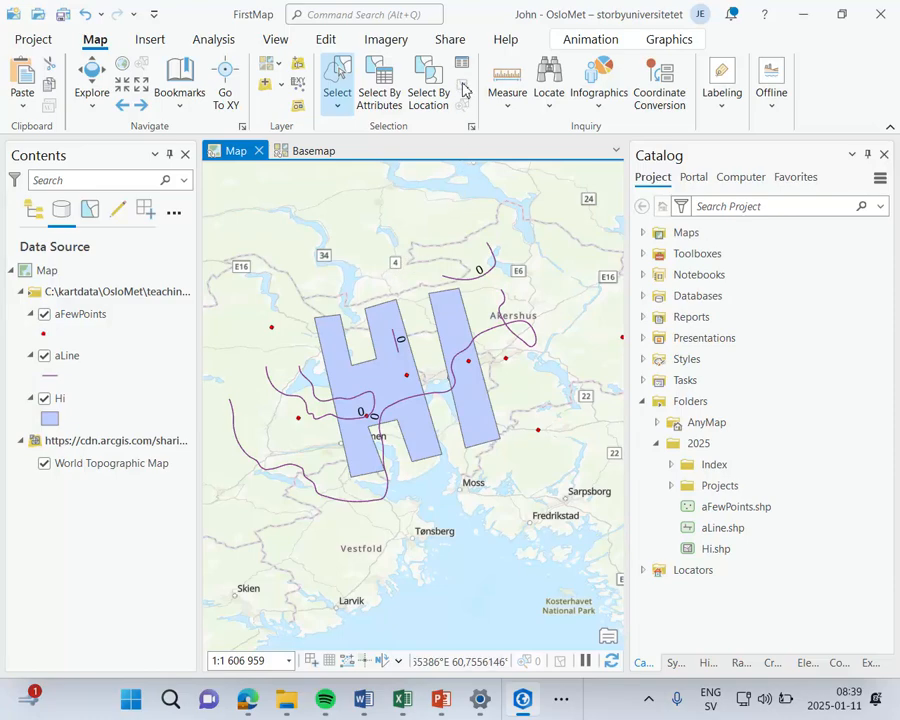
Step: Select features in the Hi layer by attributes with a new selection where Id is equal to 0
{"action": "left_click", "coordinate": [380, 97]}
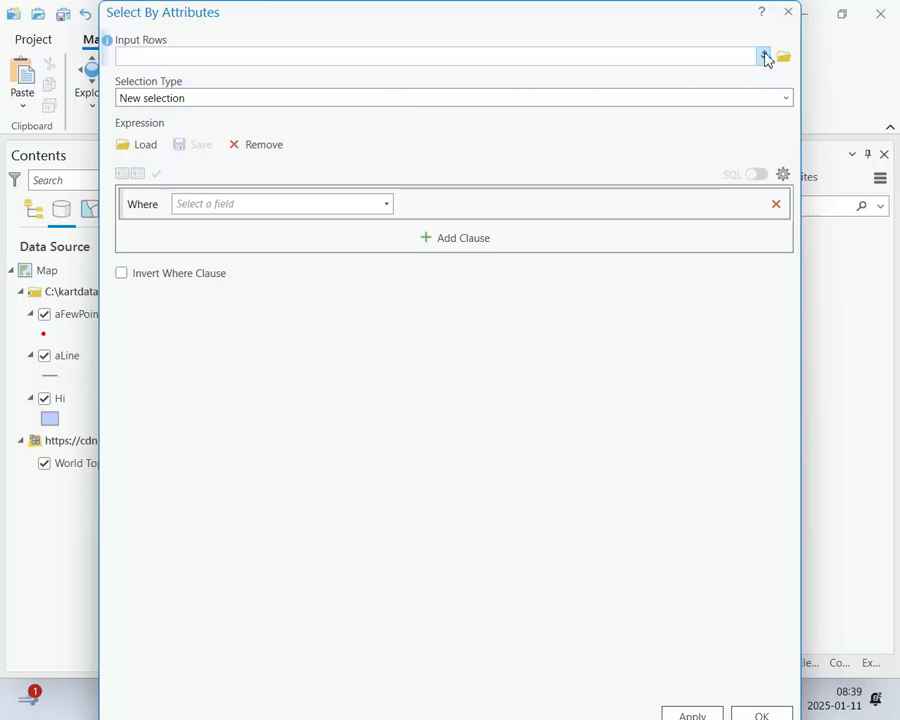
{"action": "left_click", "coordinate": [764, 57]}
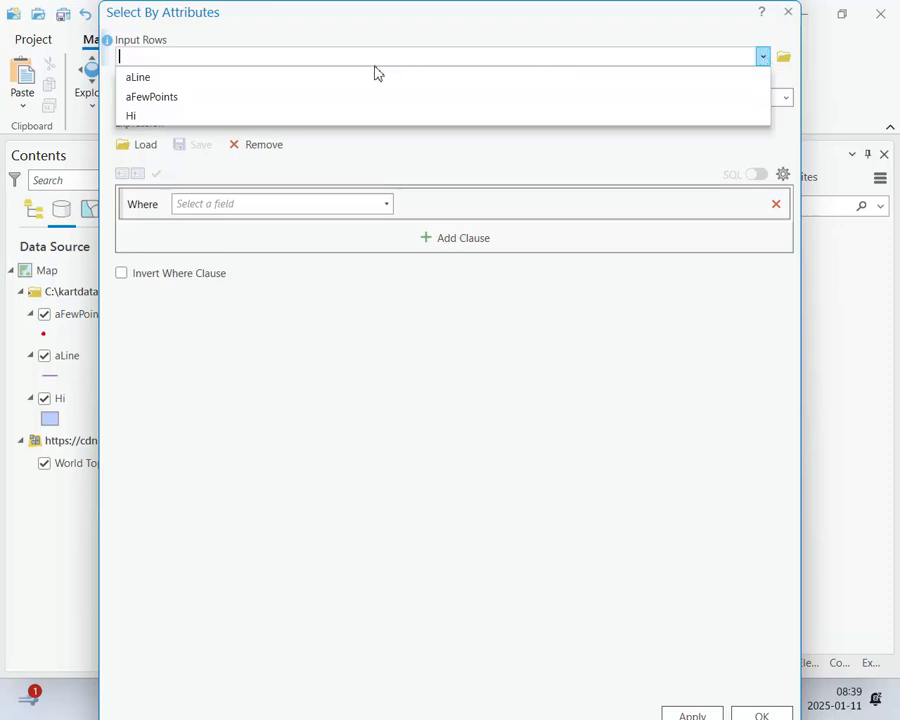
{"action": "left_click", "coordinate": [222, 118]}
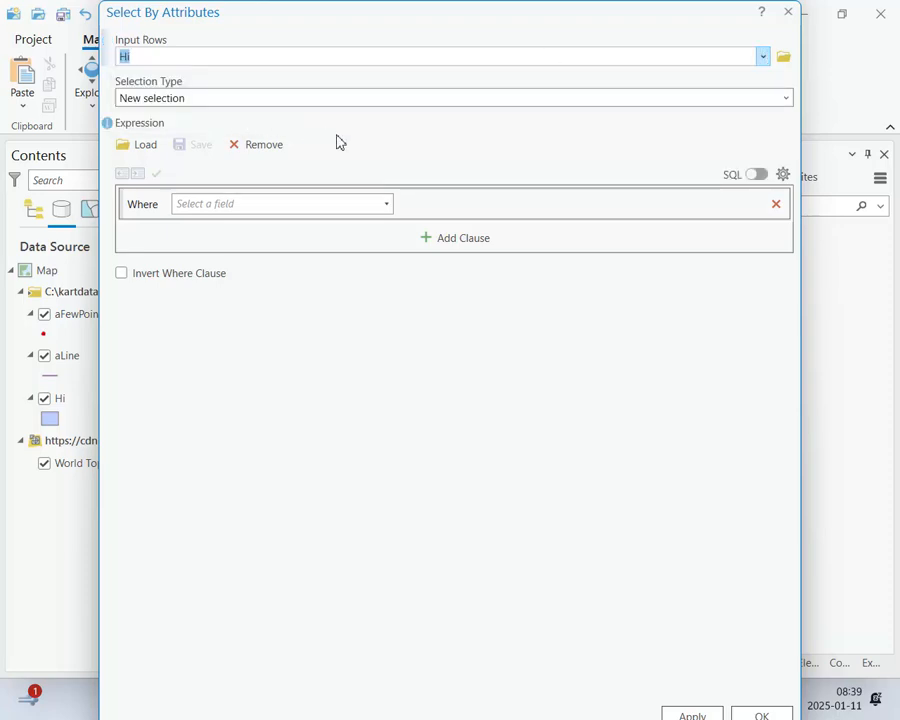
{"action": "left_click", "coordinate": [386, 204]}
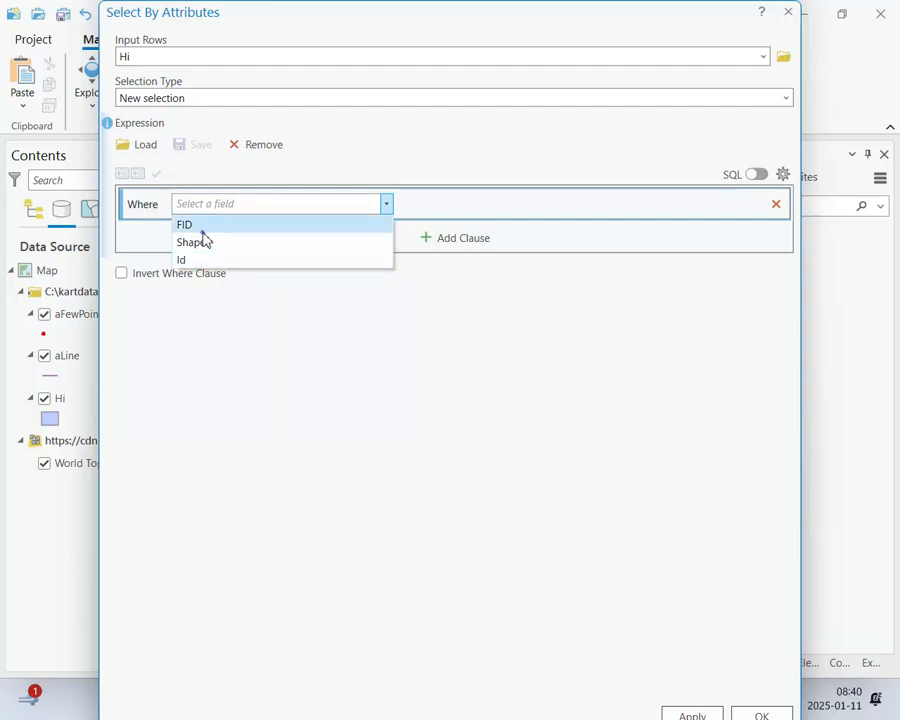
{"action": "left_click", "coordinate": [203, 228]}
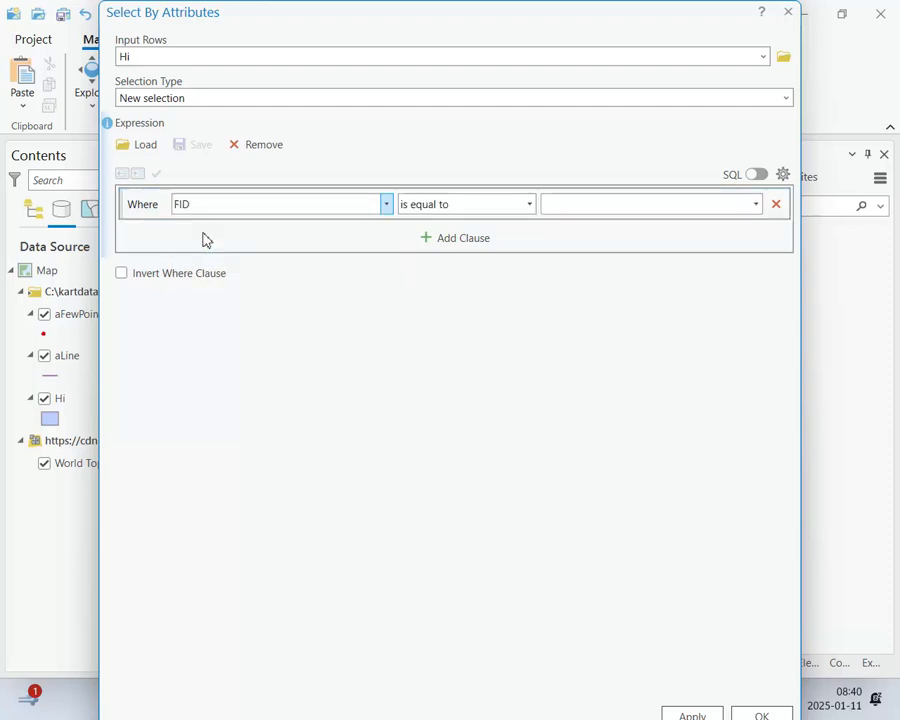
{"action": "left_click", "coordinate": [756, 205]}
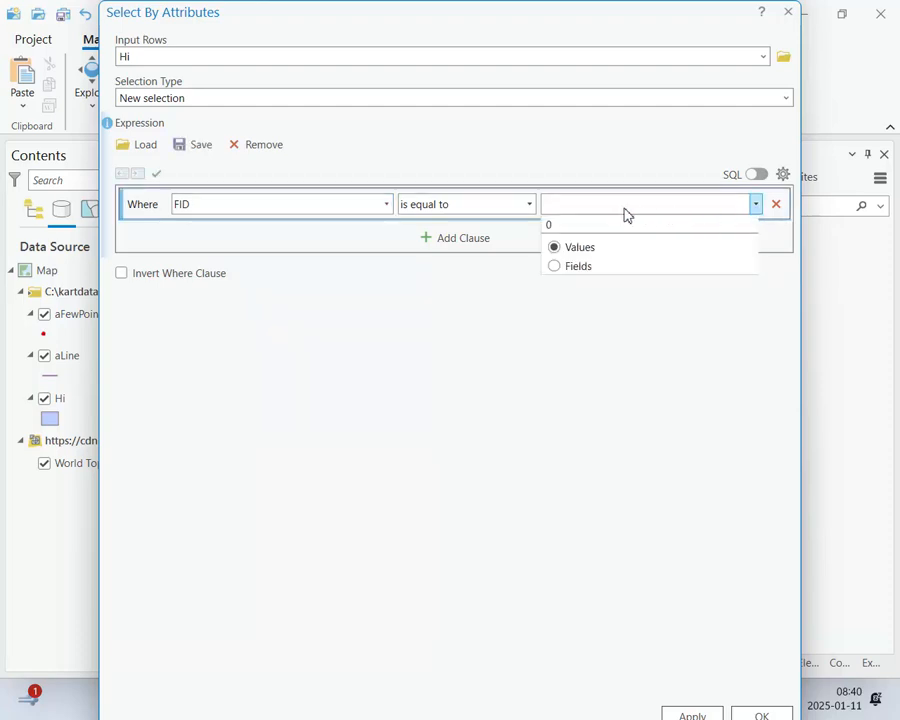
{"action": "left_click", "coordinate": [387, 206]}
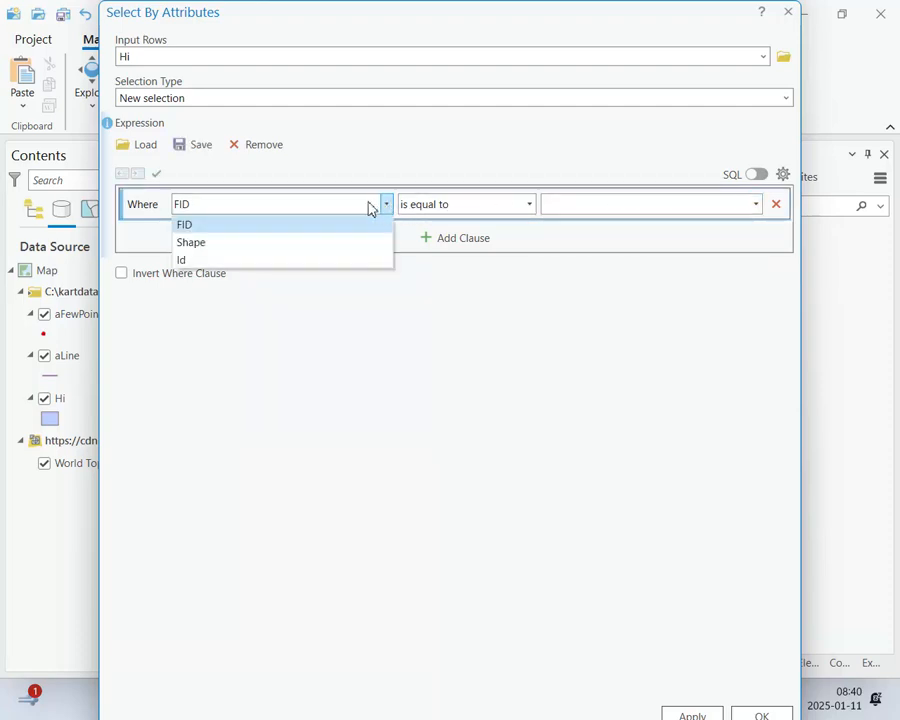
{"action": "left_click", "coordinate": [301, 258]}
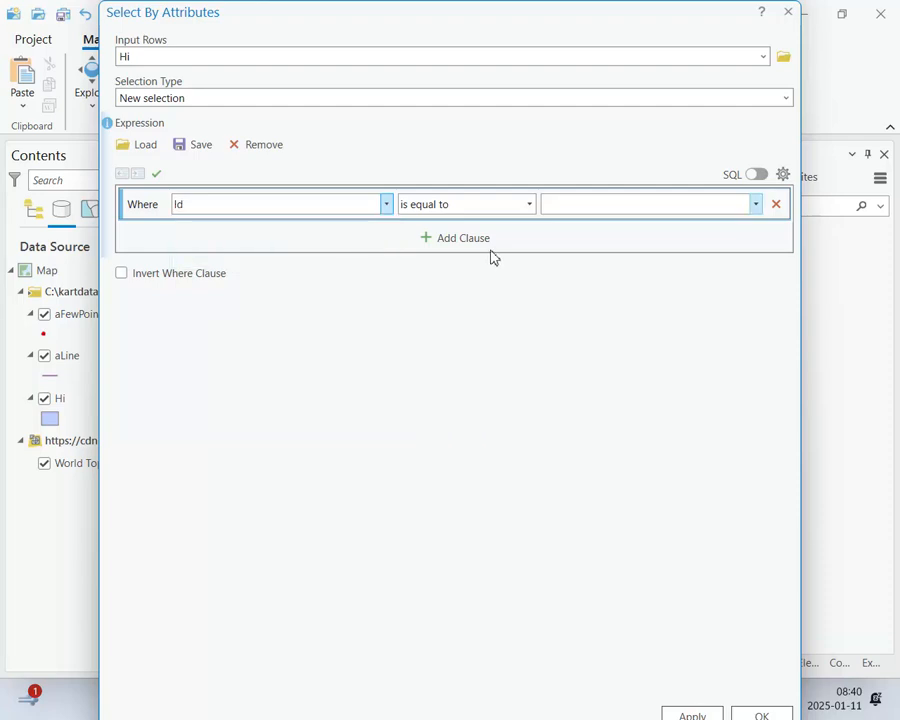
{"action": "left_click", "coordinate": [756, 206]}
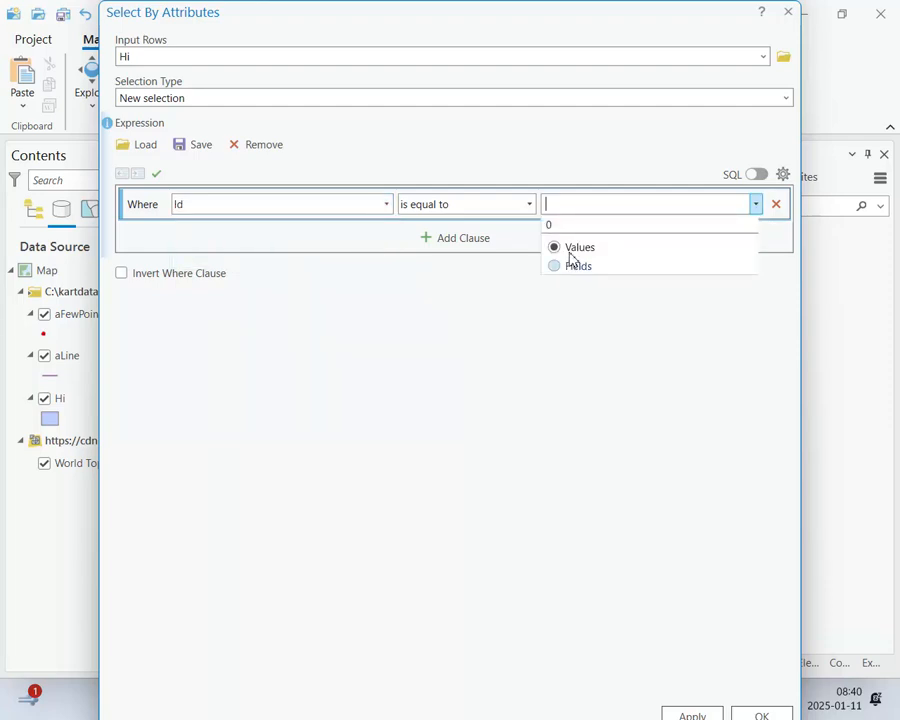
{"action": "left_click", "coordinate": [566, 226]}
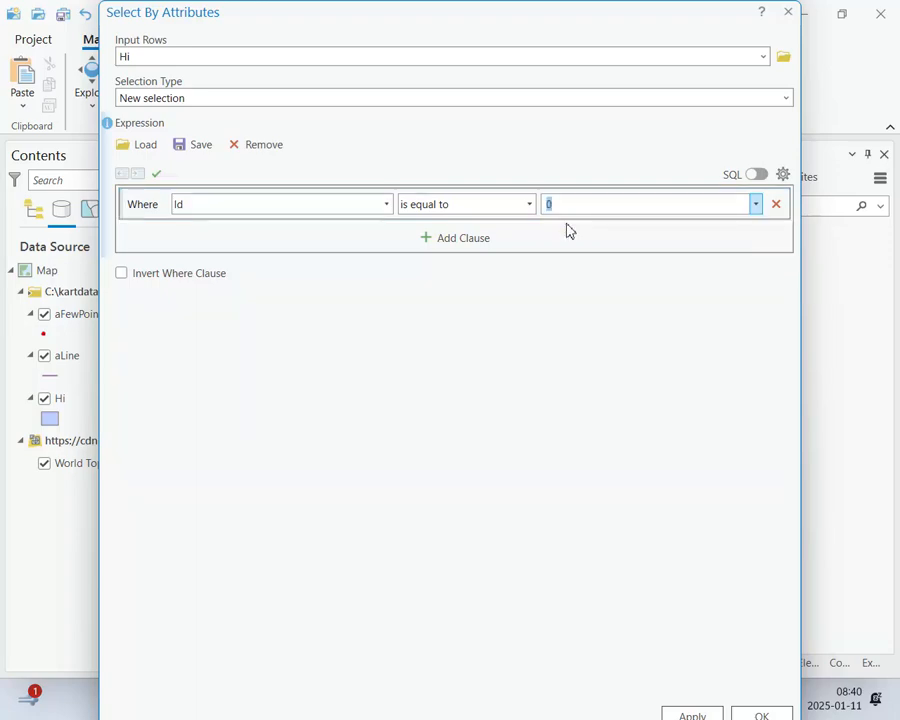
{"action": "left_click", "coordinate": [764, 715]}
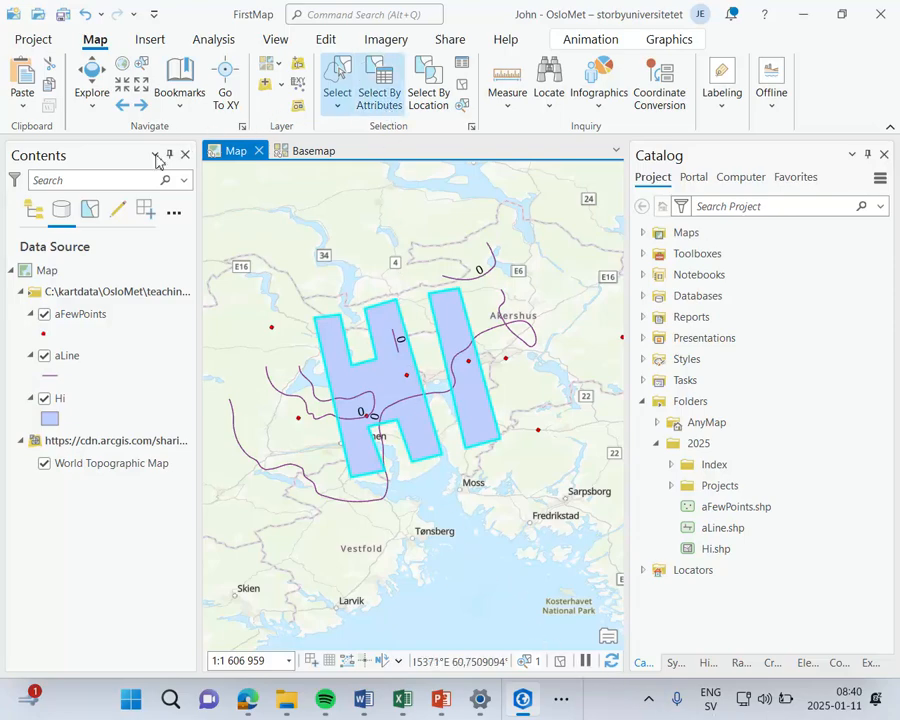
Step: Look at the attribute table of the aLine layer and close it
{"action": "right_click", "coordinate": [55, 360]}
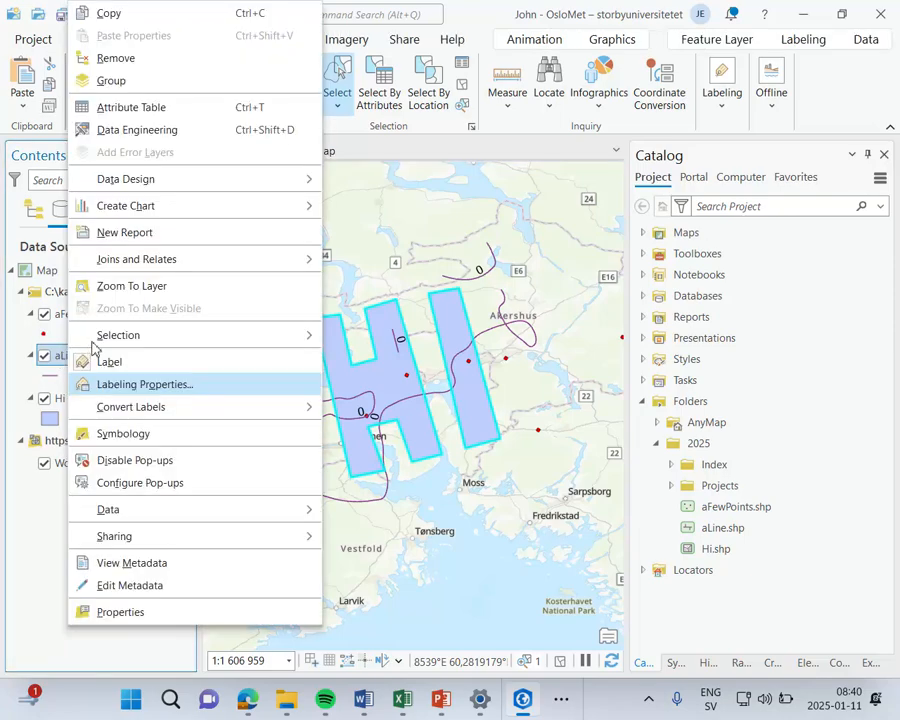
{"action": "left_click", "coordinate": [160, 107]}
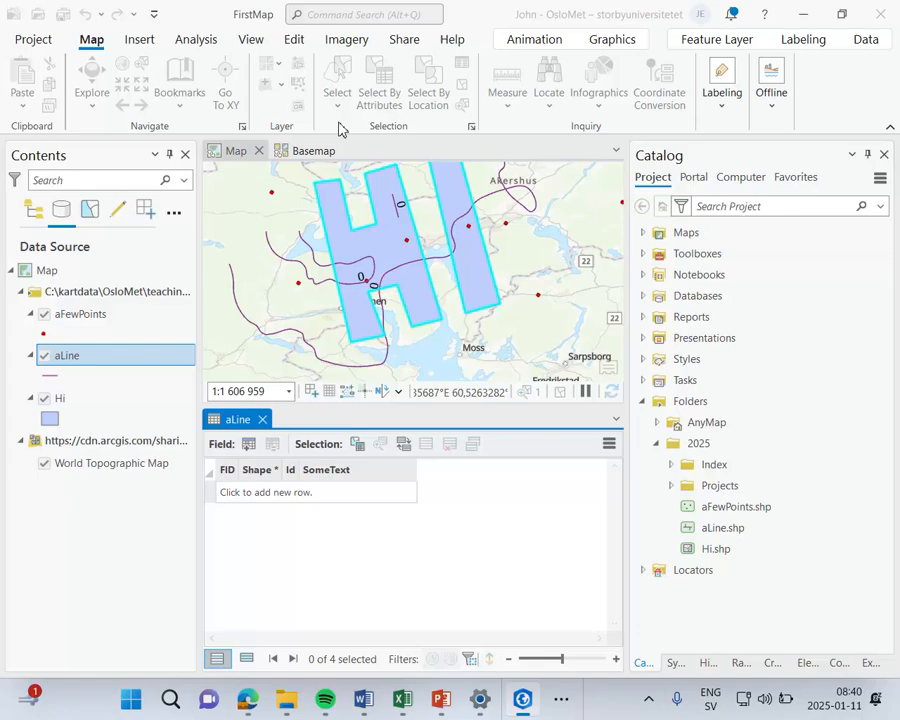
{"action": "left_click", "coordinate": [262, 419]}
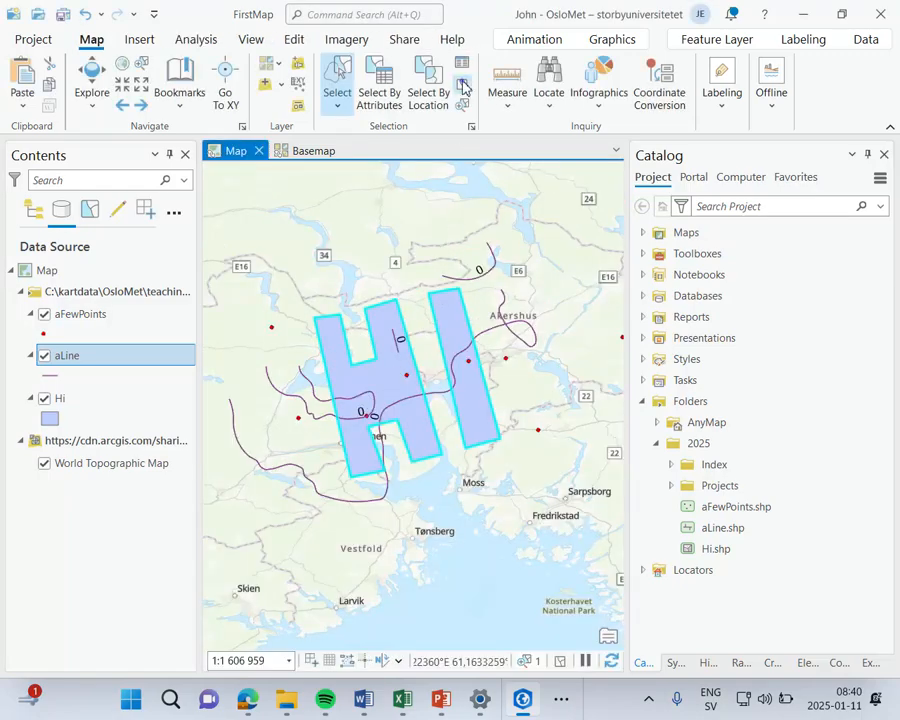
Step: Clear the current selection and select by attributes the aLine features where SomeText is equal to Short line
{"action": "left_click", "coordinate": [377, 98]}
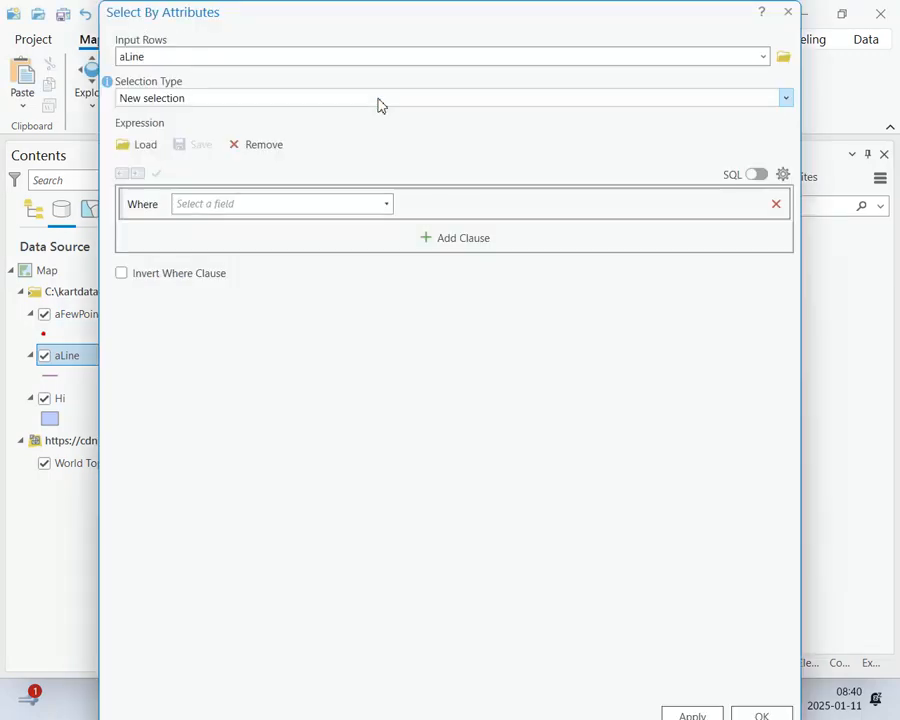
{"action": "left_click", "coordinate": [387, 205]}
{"action": "left_click", "coordinate": [306, 278]}
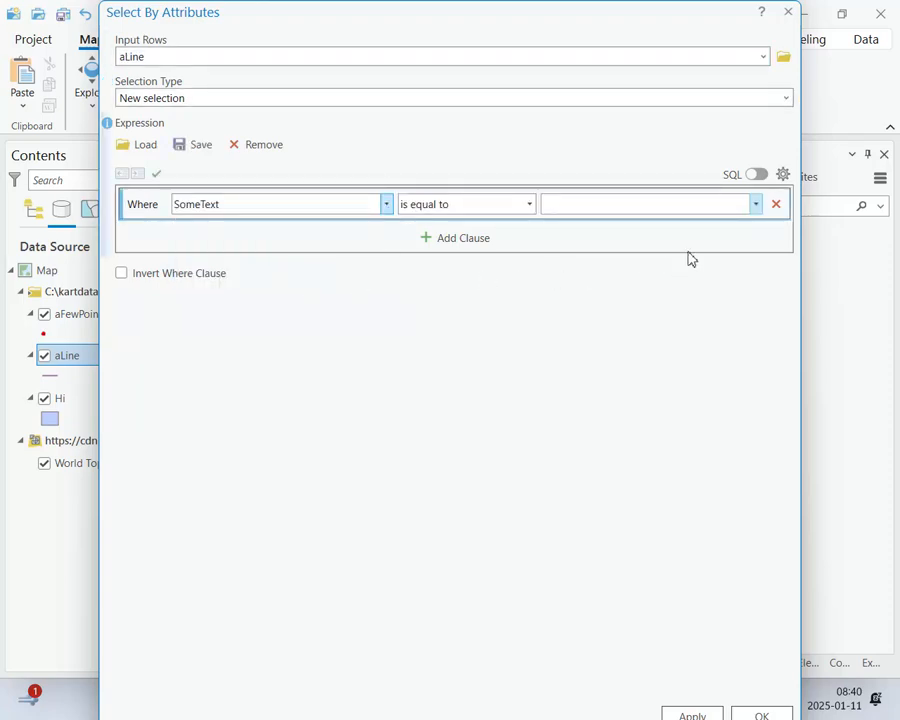
{"action": "left_click", "coordinate": [757, 208]}
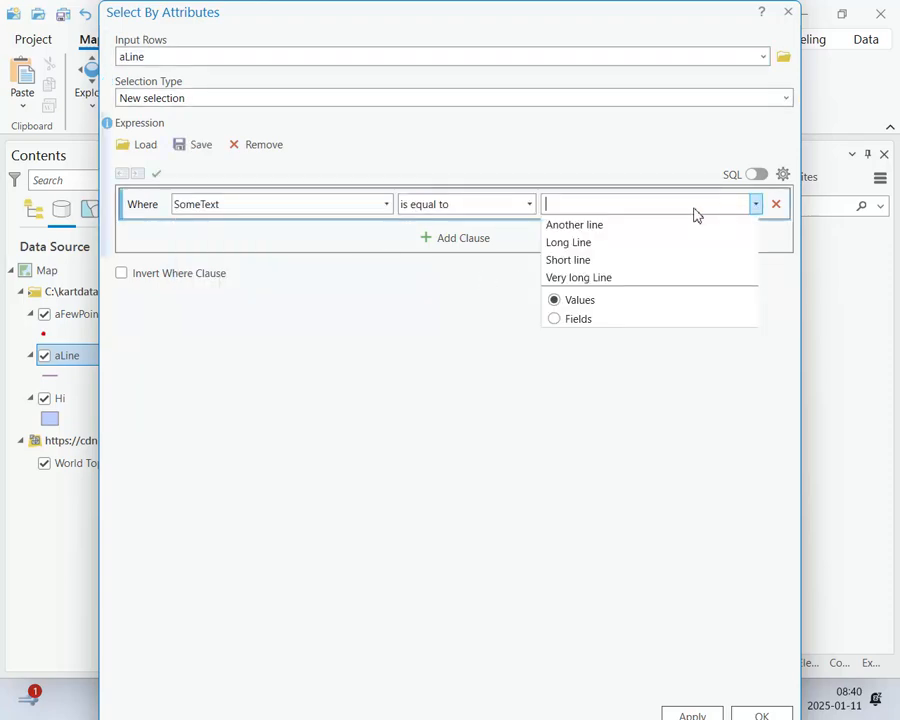
{"action": "left_click", "coordinate": [567, 260]}
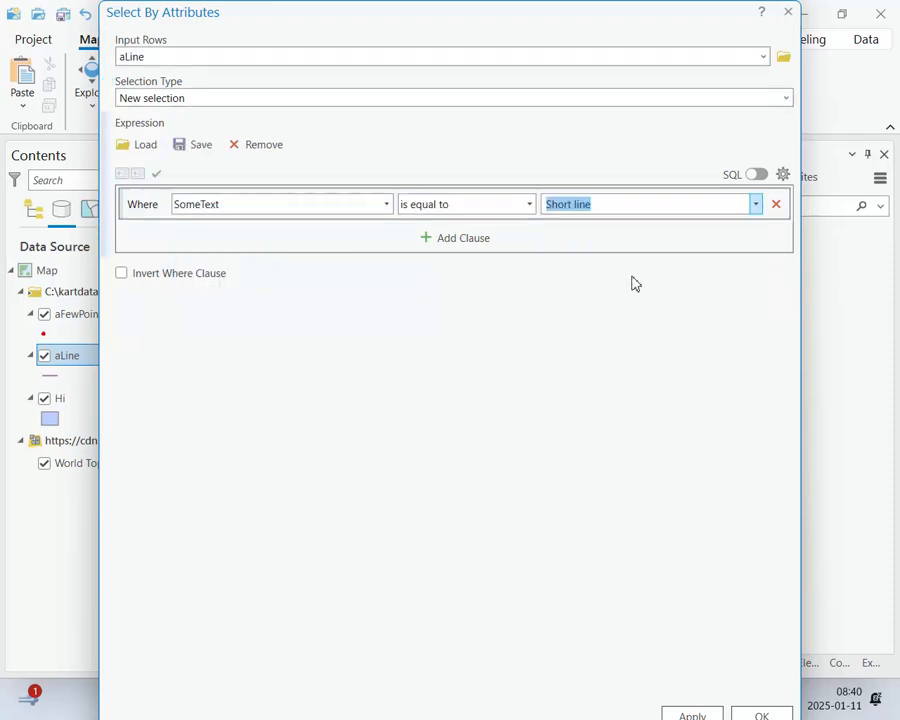
{"action": "left_click", "coordinate": [758, 715]}
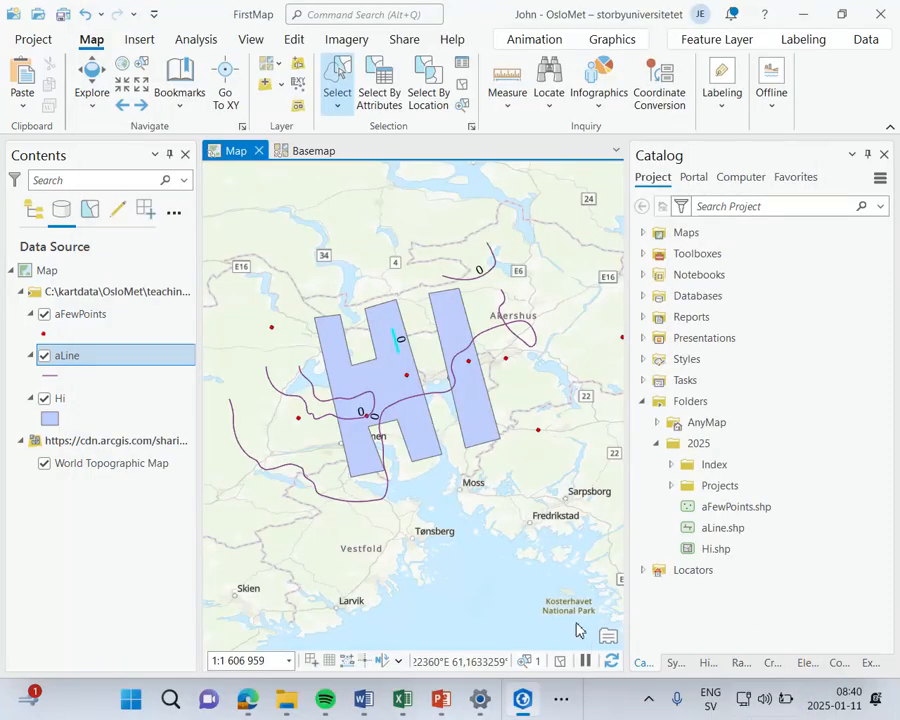
Step: Clear the selection and make a new selection by location of the aLine features that are Within the Hi layer
{"action": "left_click", "coordinate": [463, 86]}
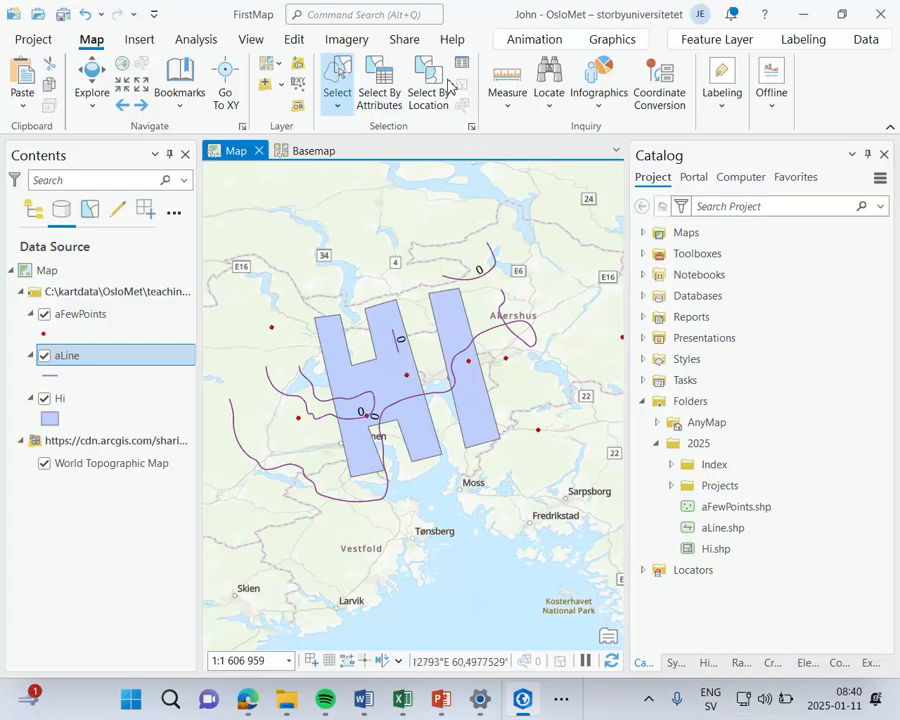
{"action": "left_click", "coordinate": [437, 84]}
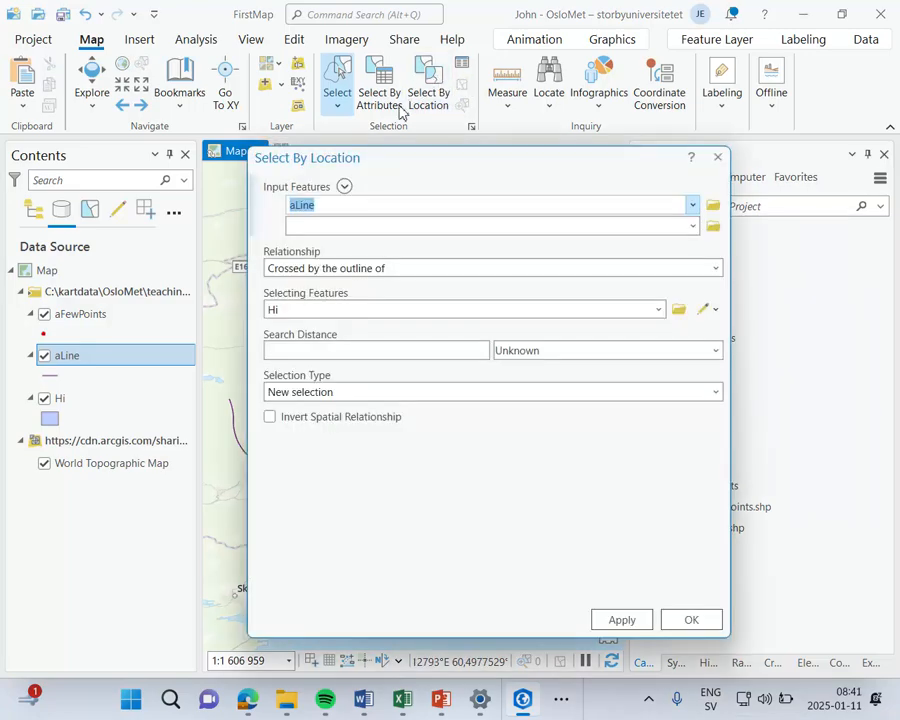
{"action": "left_click_drag", "start_coordinate": [395, 165], "coordinate": [400, 131]}
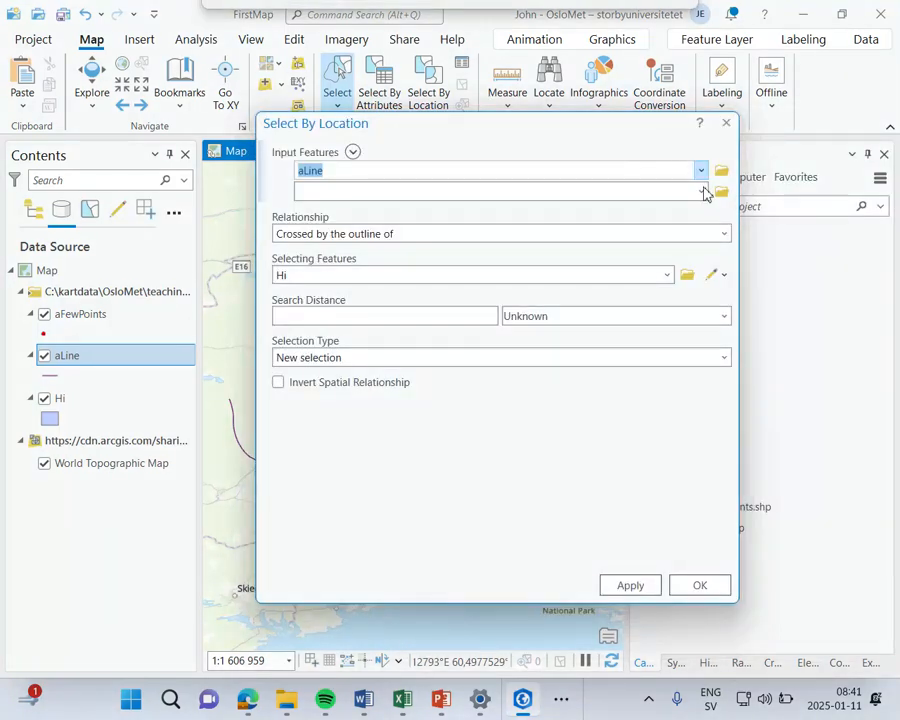
{"action": "left_click", "coordinate": [724, 234]}
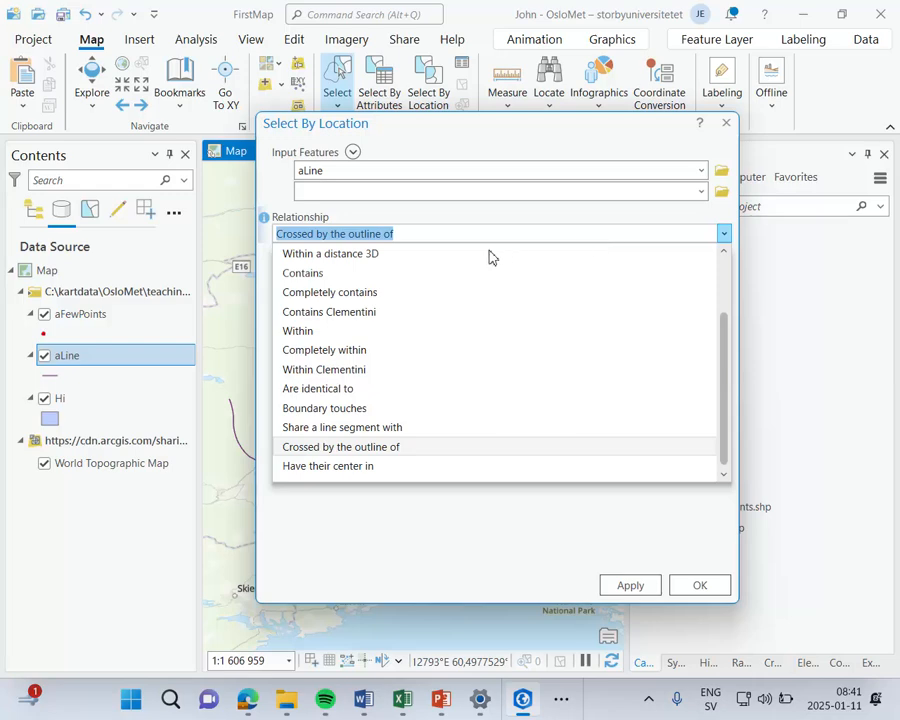
{"action": "left_click", "coordinate": [358, 334]}
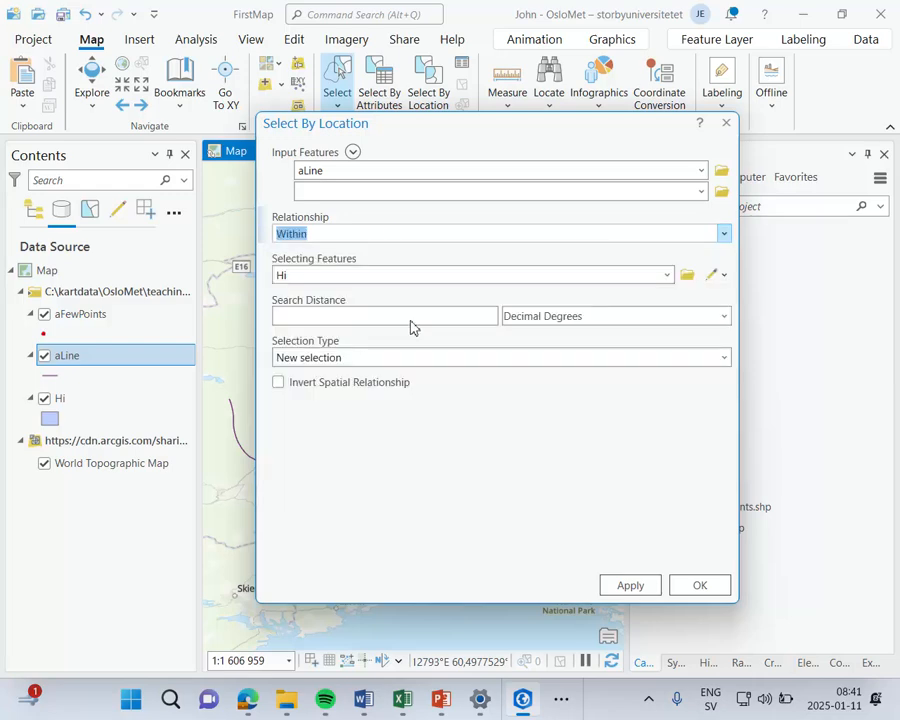
{"action": "left_click_drag", "start_coordinate": [482, 141], "coordinate": [672, 133]}
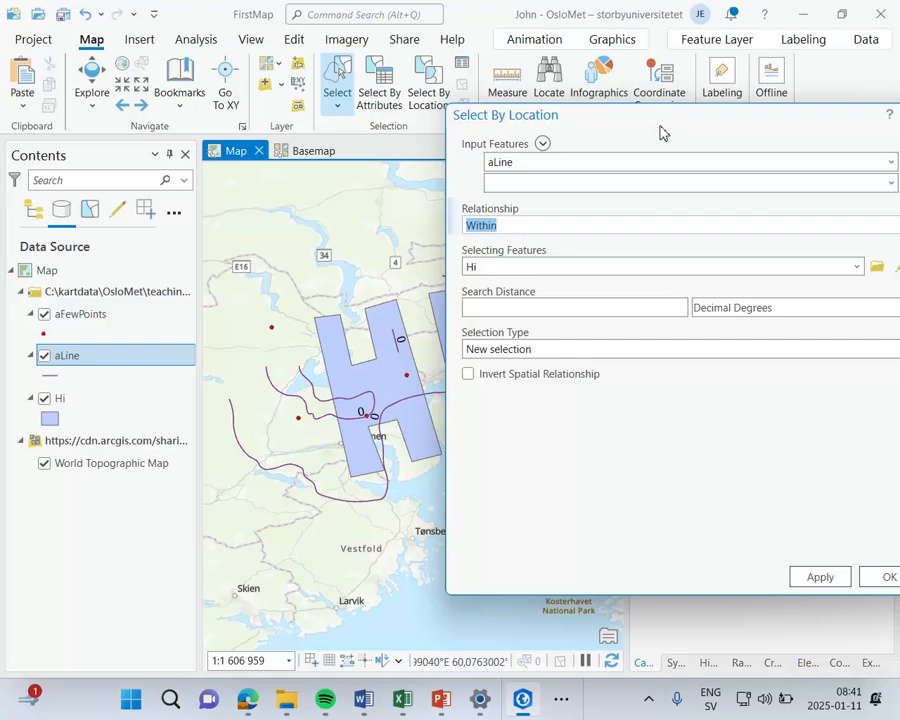
{"action": "left_click_drag", "start_coordinate": [641, 130], "coordinate": [420, 102]}
{"action": "left_click", "coordinate": [672, 551]}
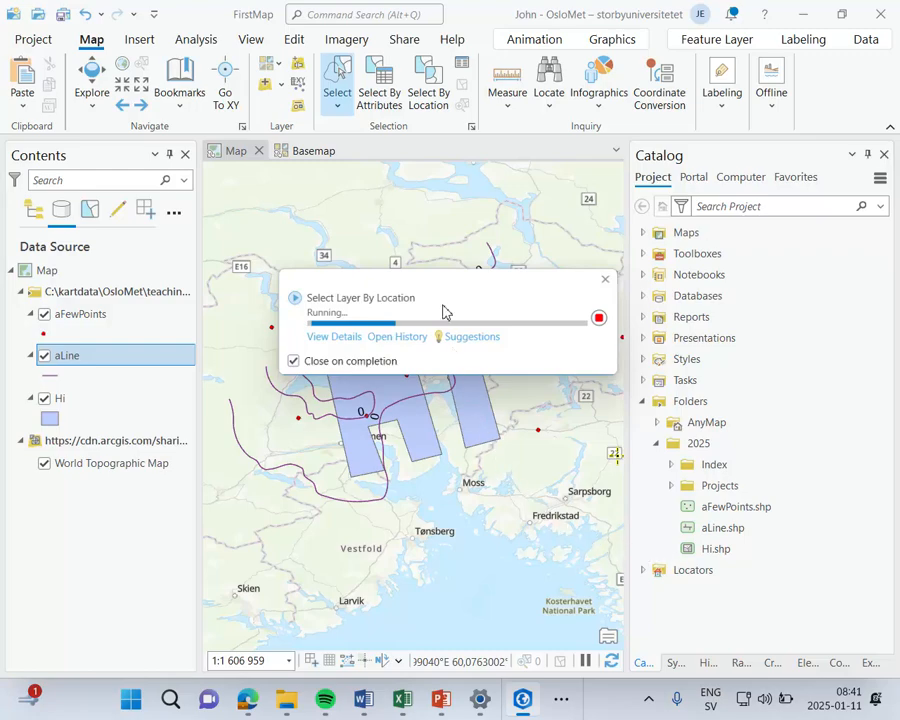
Step: Make a new selection by location of the aLine features that Intersect the Hi layer
{"action": "left_click", "coordinate": [427, 97]}
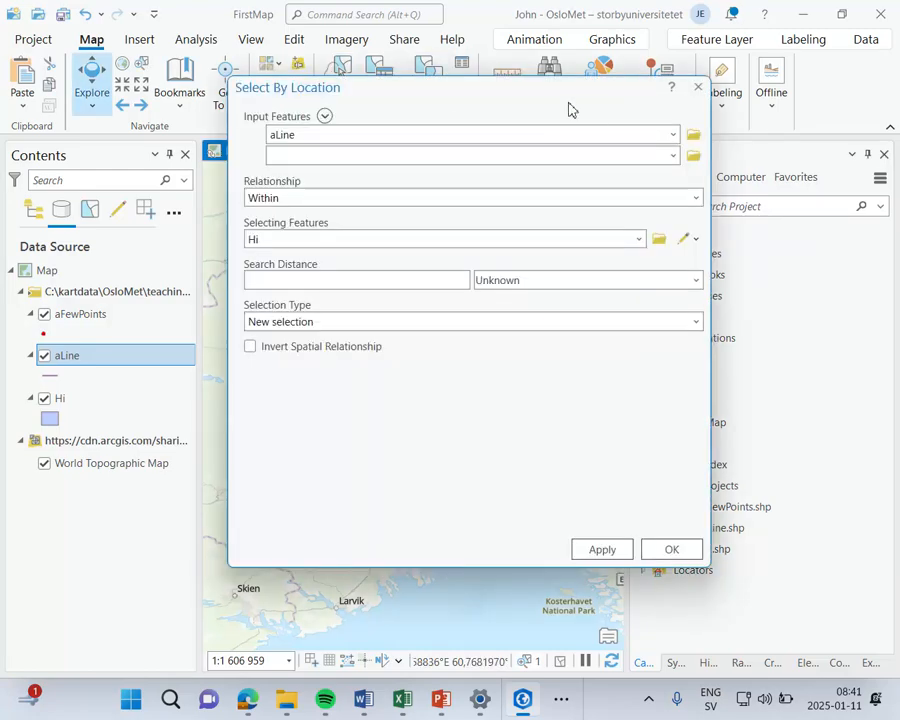
{"action": "left_click", "coordinate": [697, 199]}
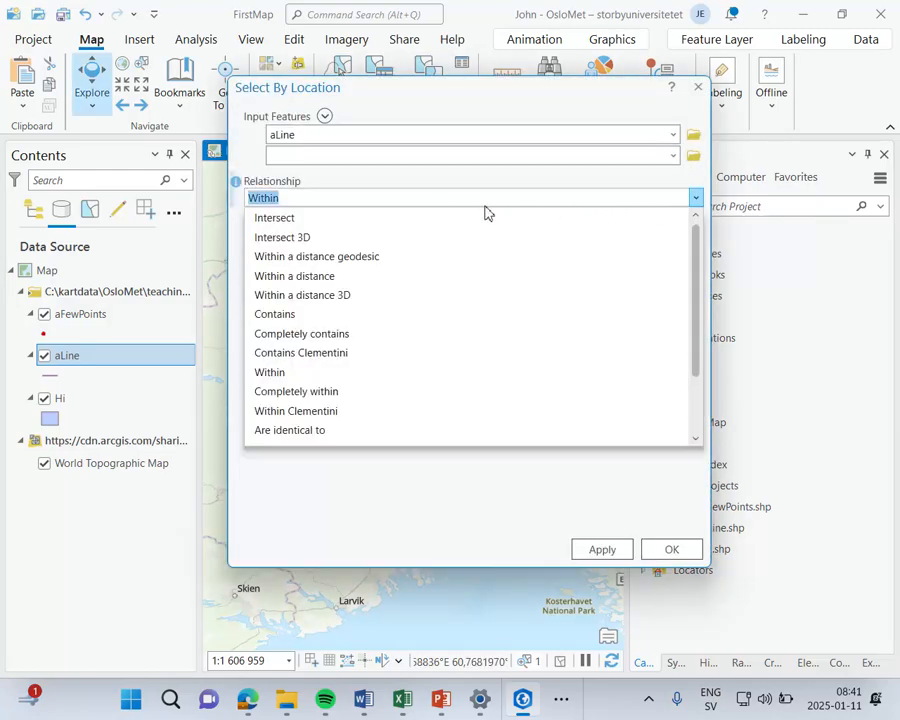
{"action": "left_click", "coordinate": [362, 218]}
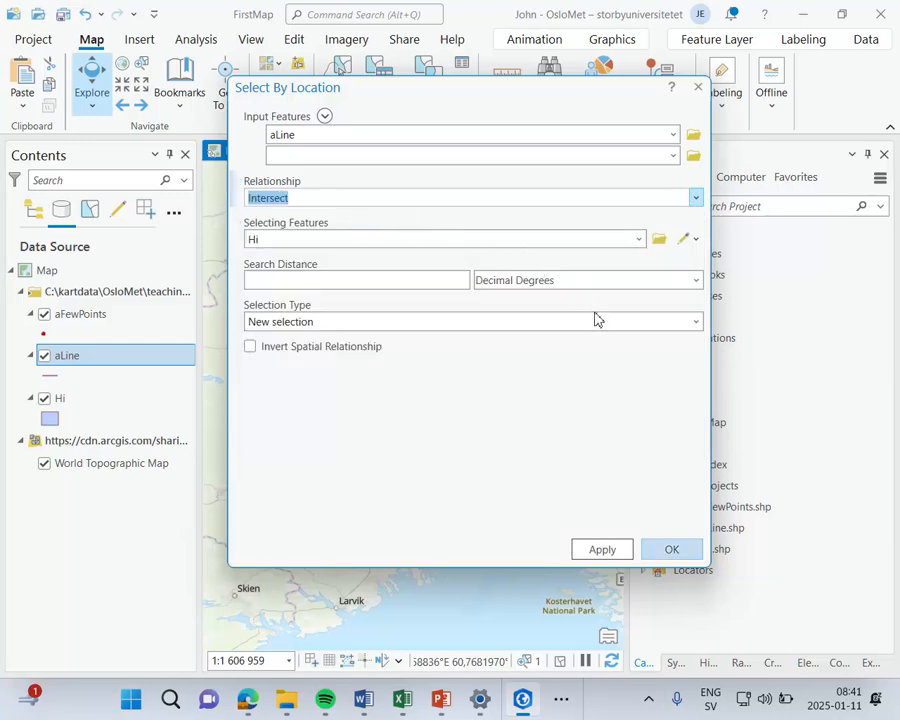
{"action": "left_click", "coordinate": [662, 556]}
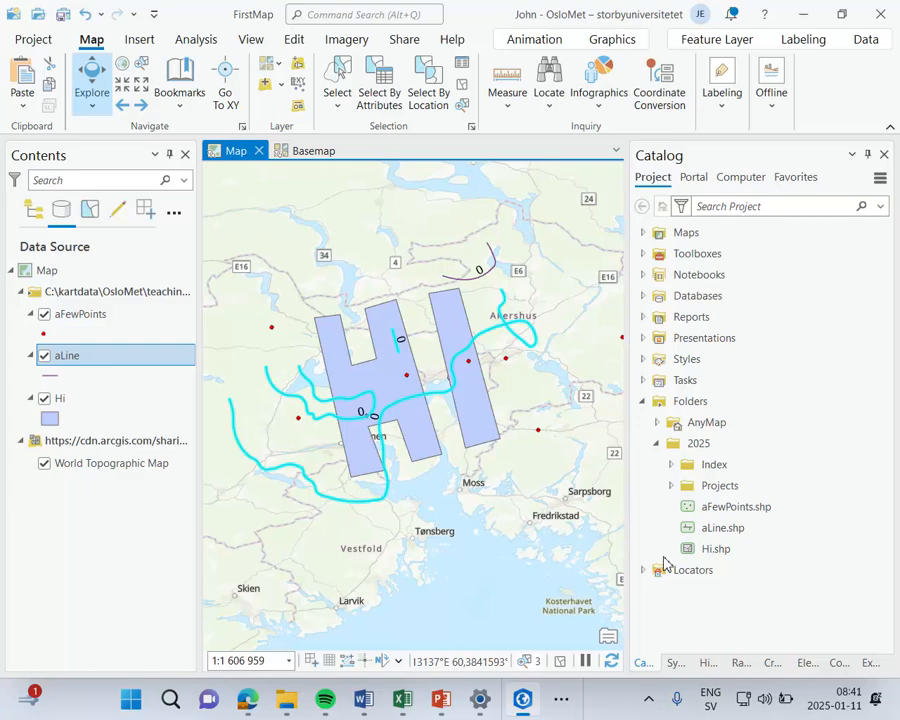
Step: Try adding a second clause joined with Or to the aLine attribute selection and close it without applying
{"action": "left_click", "coordinate": [440, 108]}
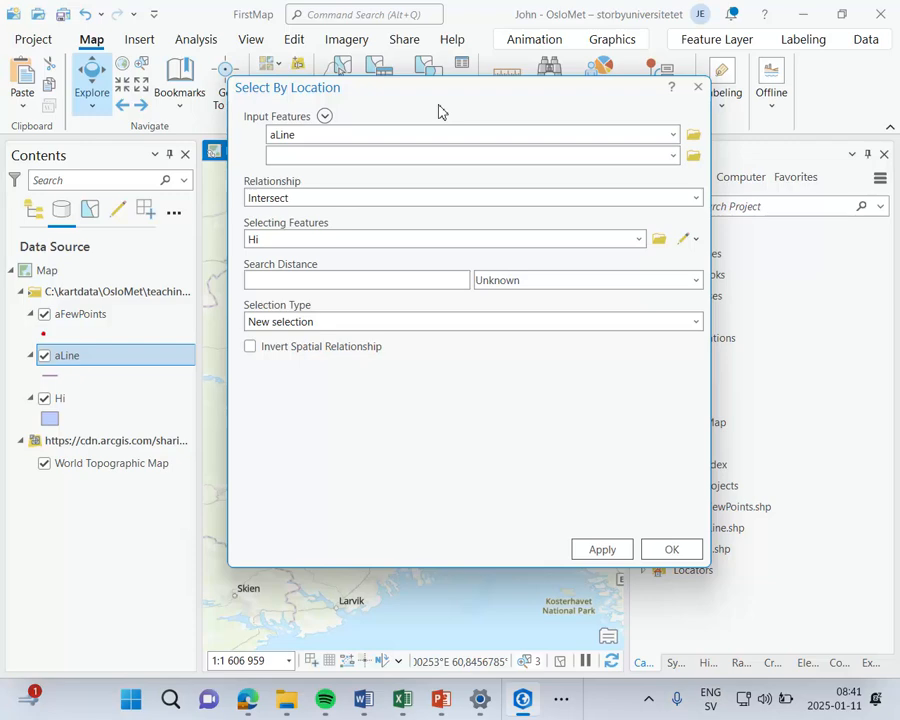
{"action": "left_click", "coordinate": [697, 91]}
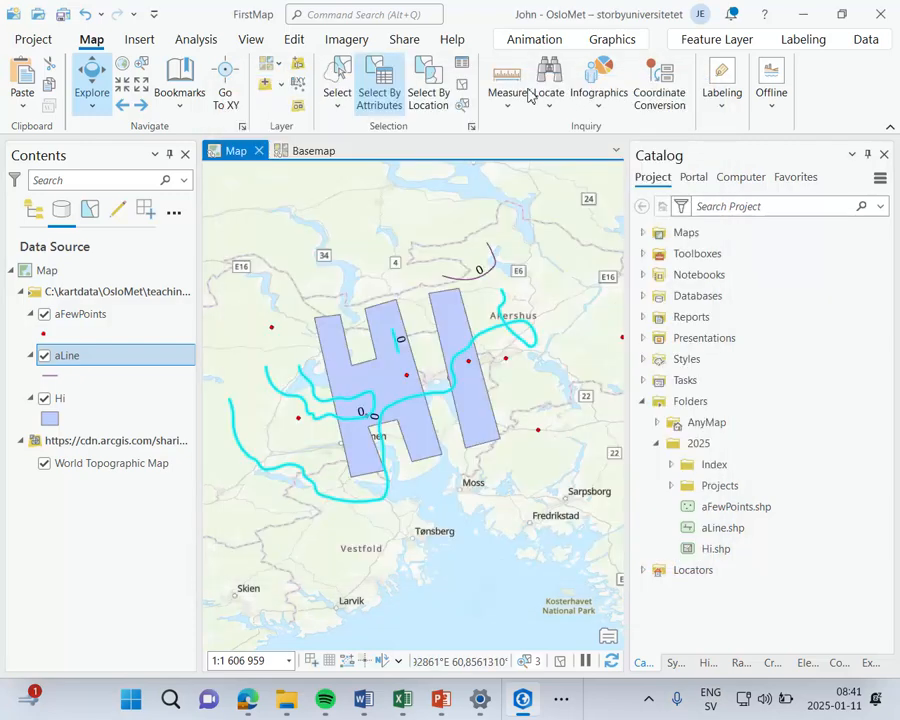
{"action": "left_click", "coordinate": [378, 101]}
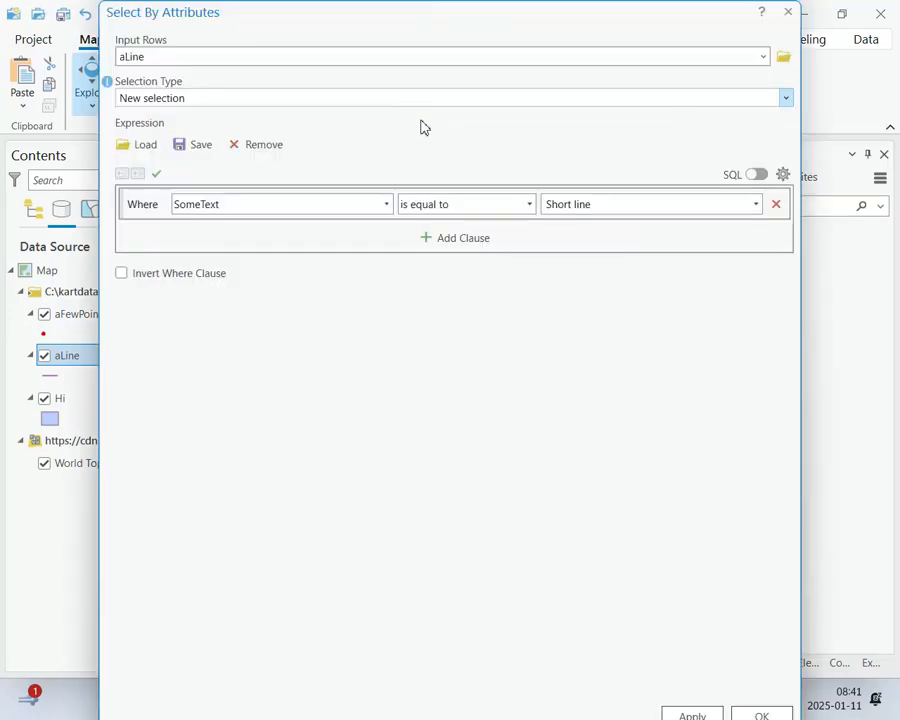
{"action": "left_click", "coordinate": [448, 241]}
{"action": "left_click", "coordinate": [147, 243]}
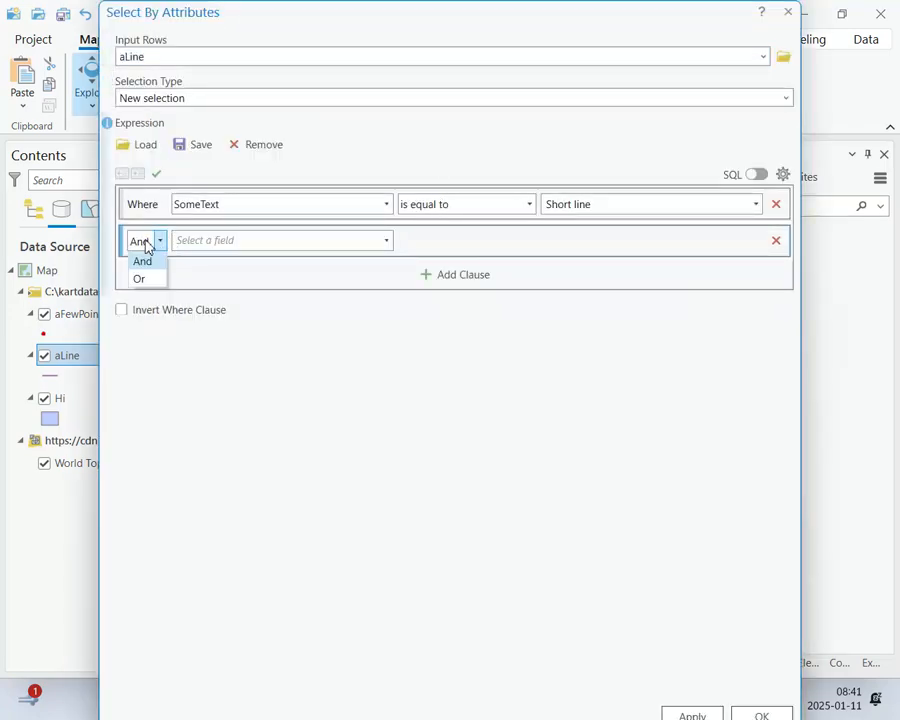
{"action": "left_click", "coordinate": [140, 279]}
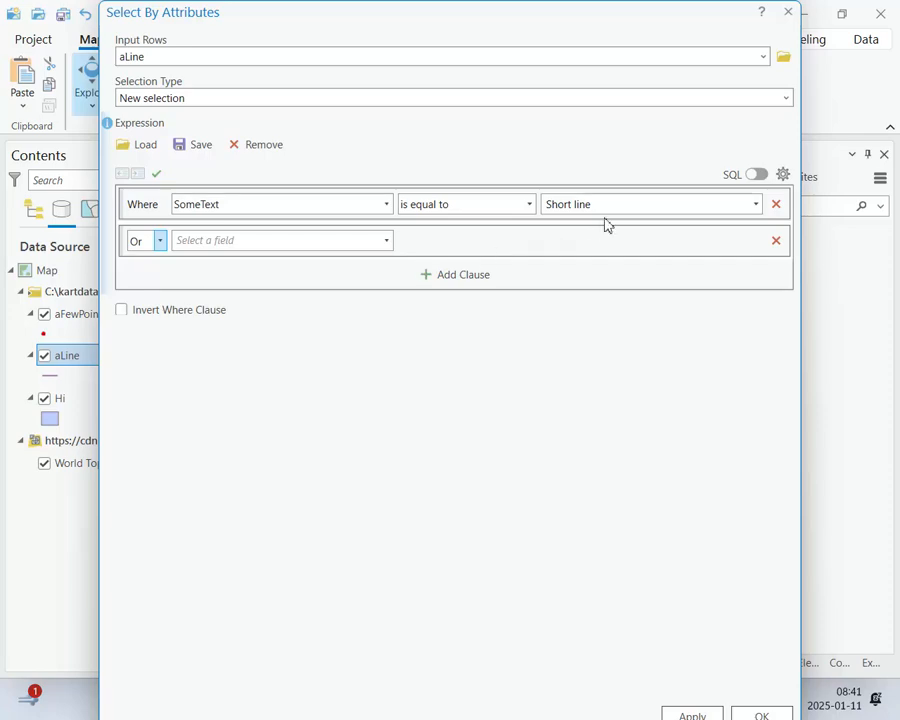
{"action": "left_click", "coordinate": [788, 12]}
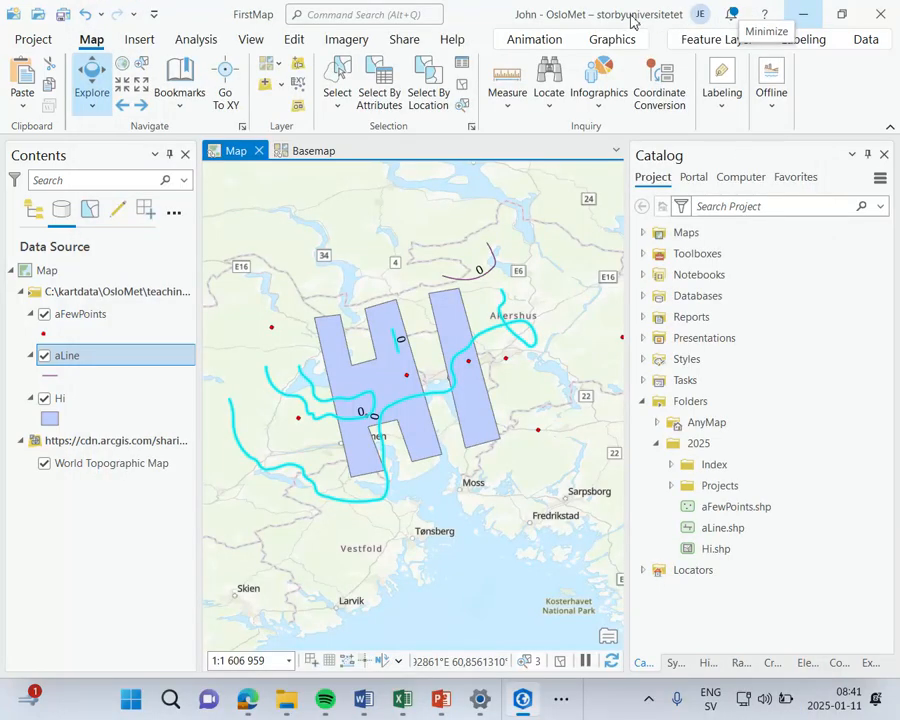
Step: Clear the selection and measure the metric geodesic distance along a multi-segment path across the north and east of the Hi polygon
{"action": "left_click", "coordinate": [463, 85]}
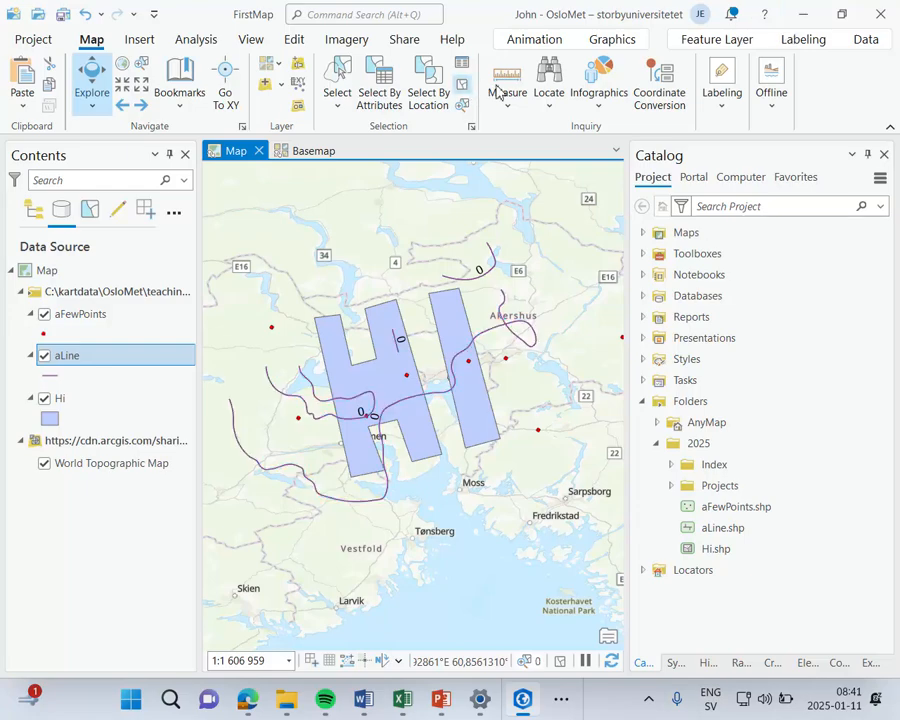
{"action": "left_click", "coordinate": [507, 85]}
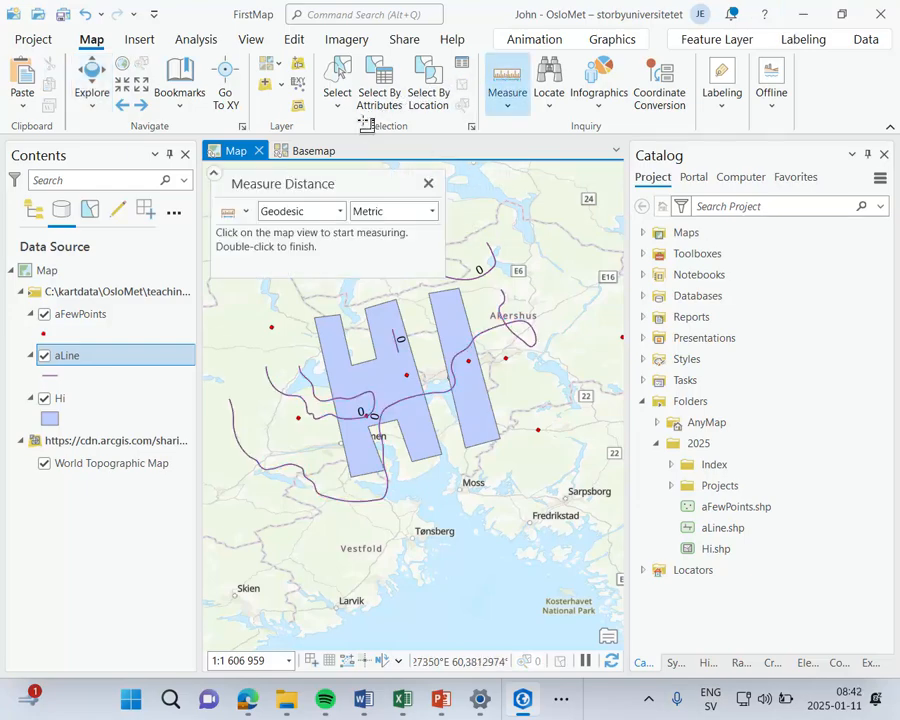
{"action": "left_click", "coordinate": [293, 311]}
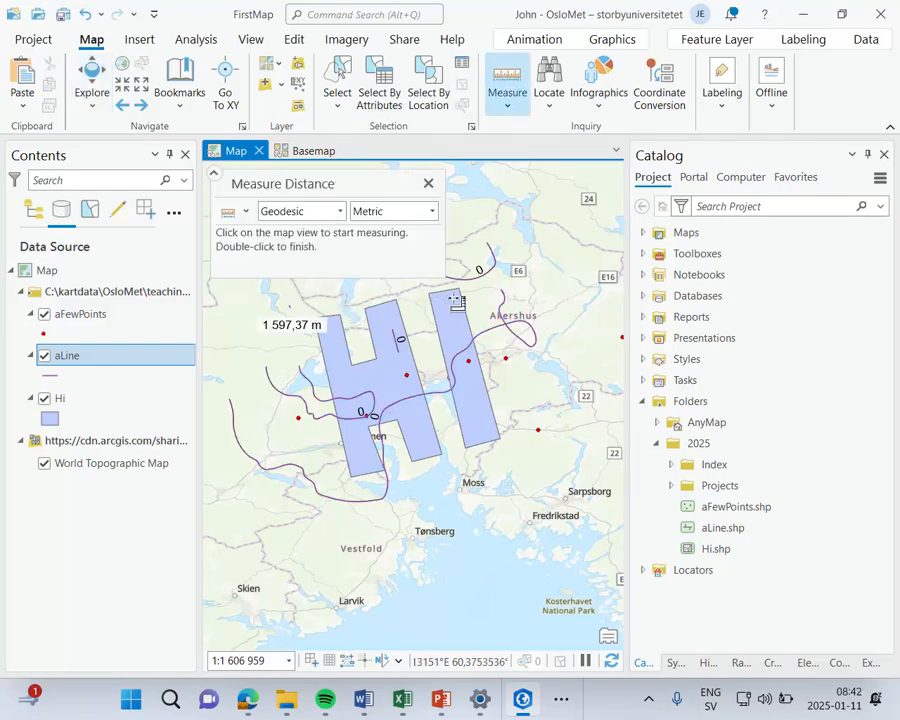
{"action": "double_click", "coordinate": [508, 278]}
{"action": "left_click", "coordinate": [508, 279]}
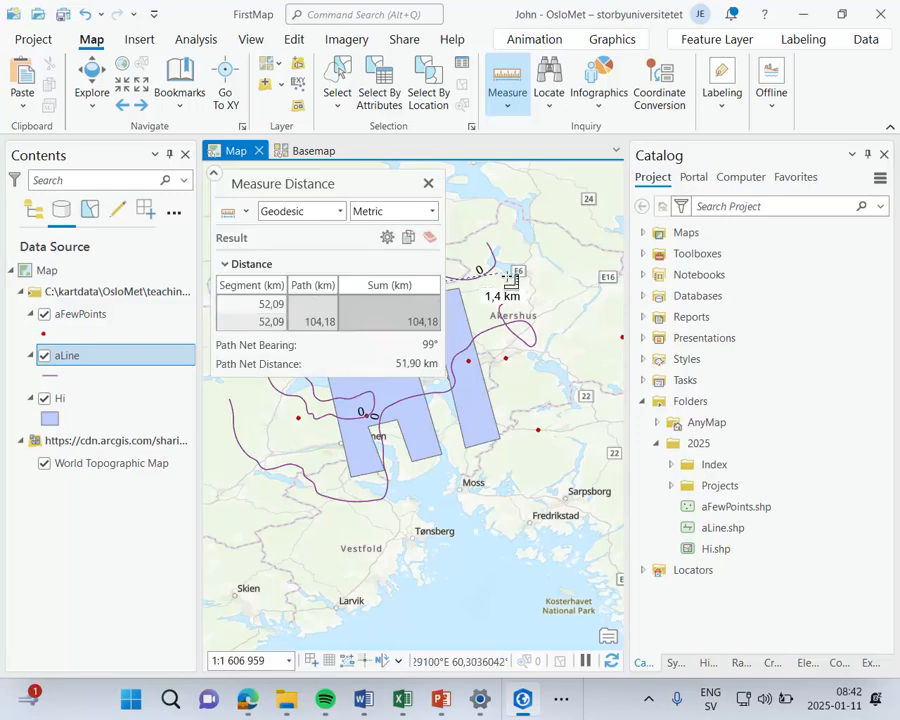
{"action": "left_click", "coordinate": [516, 352]}
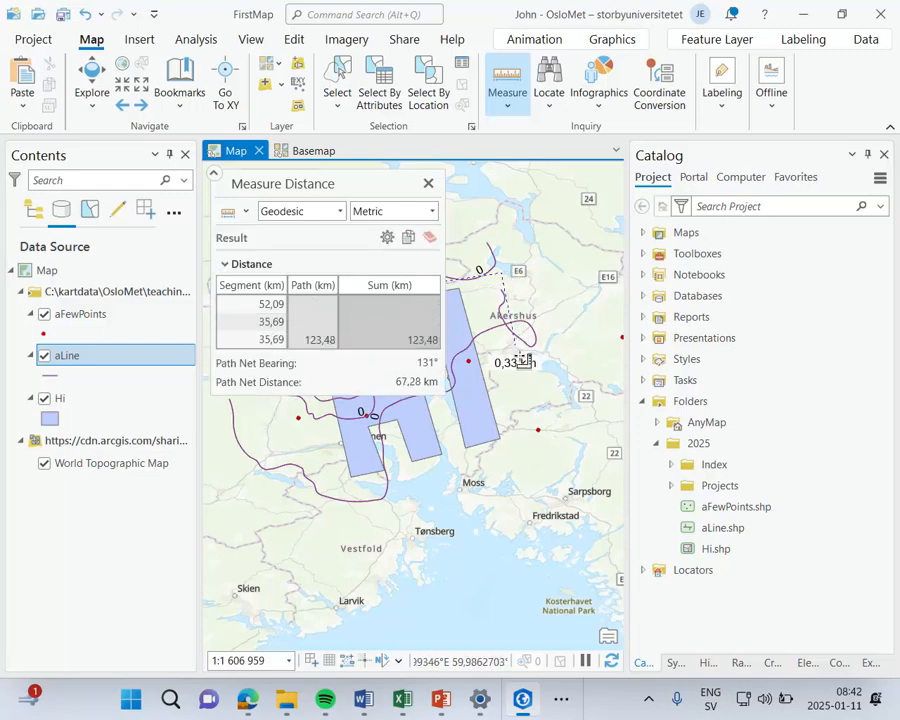
{"action": "left_click", "coordinate": [518, 398]}
{"action": "double_click", "coordinate": [571, 363]}
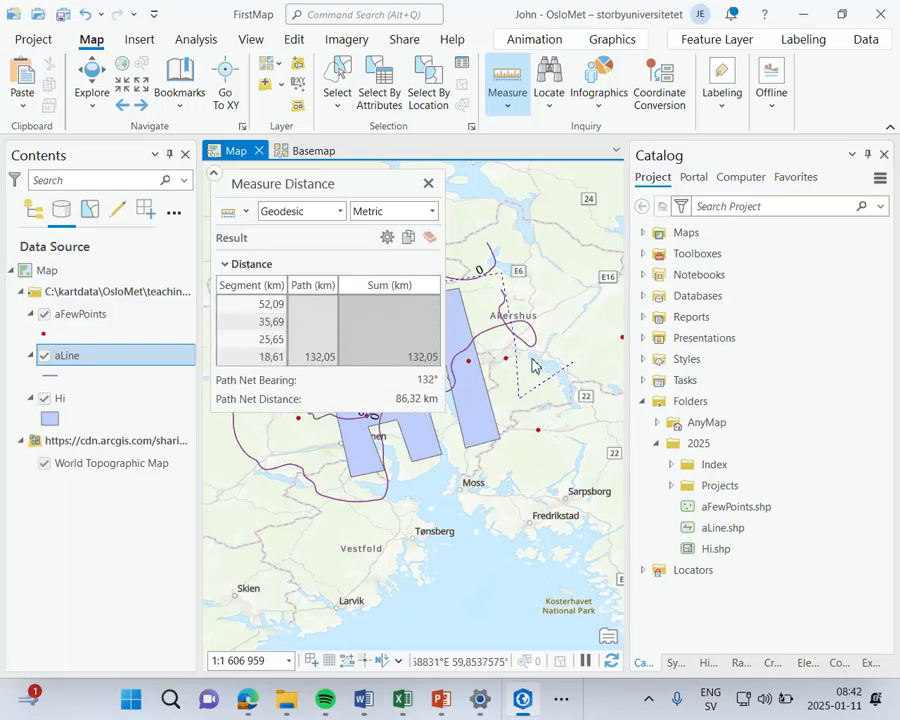
{"action": "left_click", "coordinate": [428, 183]}
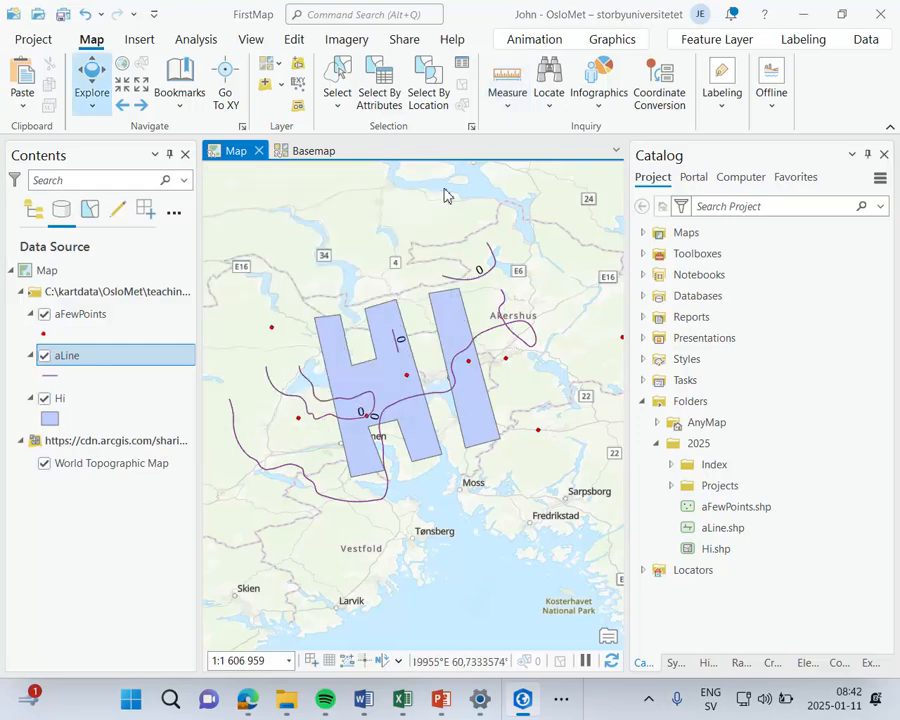
Step: Look at the Locate tool and view the Key Facts infographic for a point just north of the Hi polygon
{"action": "left_click", "coordinate": [548, 85]}
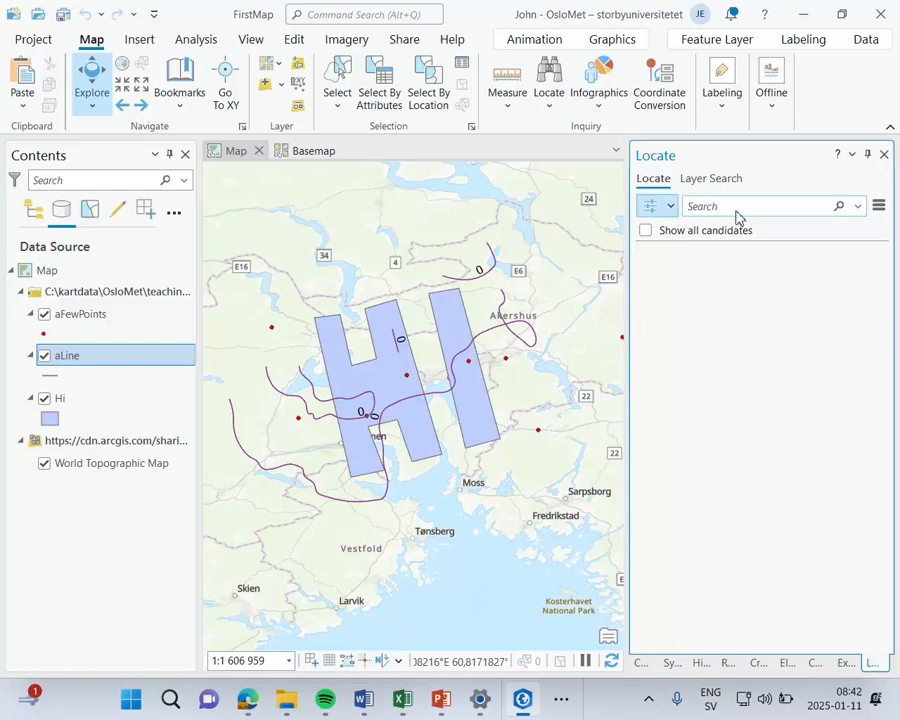
{"action": "left_click", "coordinate": [883, 156]}
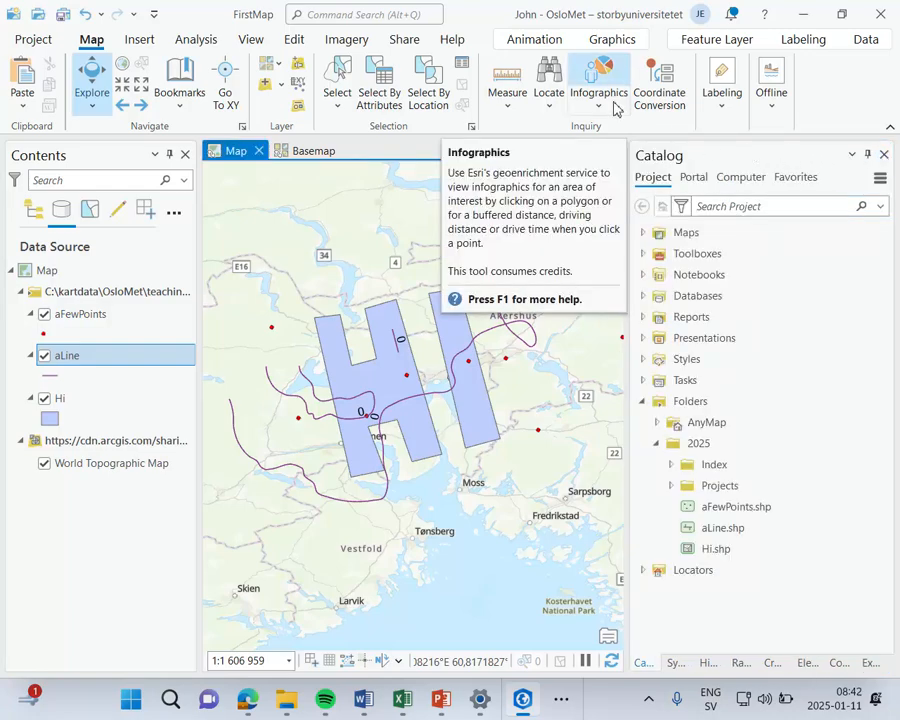
{"action": "left_click", "coordinate": [600, 68]}
{"action": "left_click", "coordinate": [344, 231]}
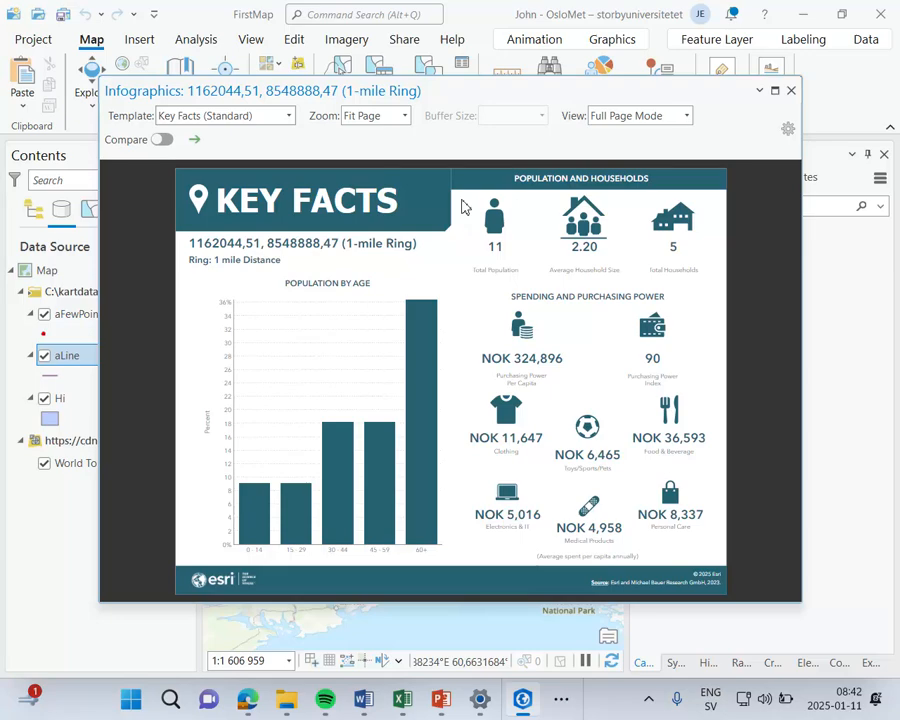
{"action": "left_click", "coordinate": [791, 91]}
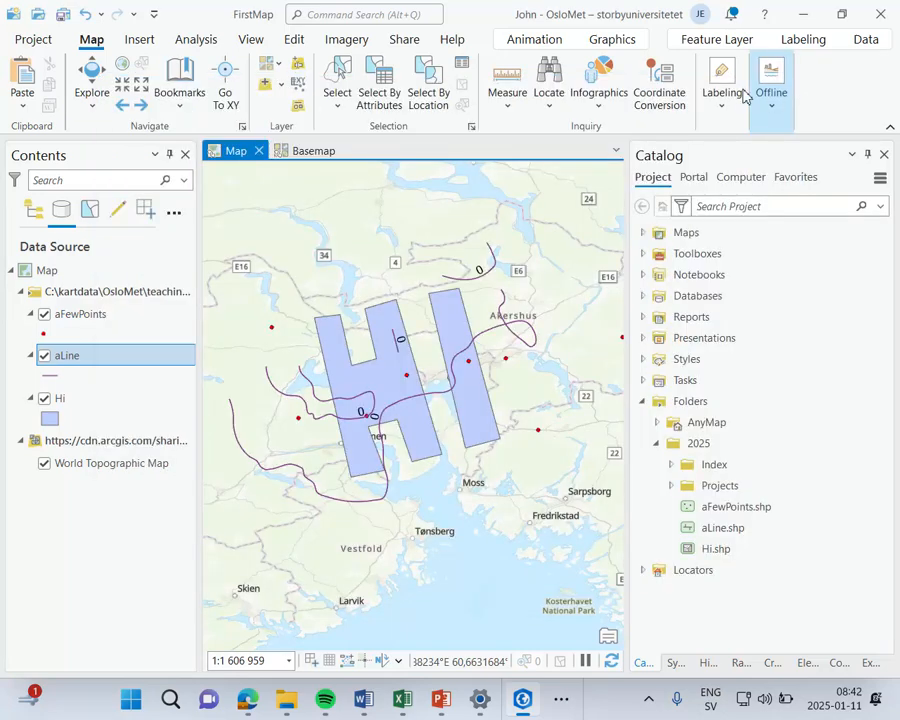
Step: Collect the coordinates of 13 map points scattered north of the Hi polygon with Coordinate Conversion
{"action": "left_click", "coordinate": [669, 104]}
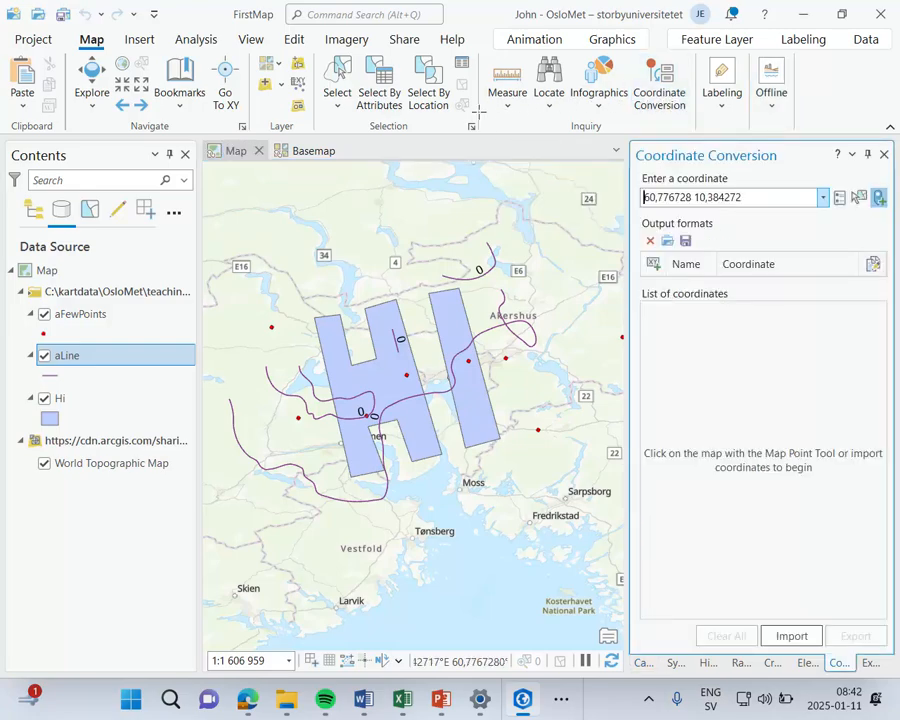
{"action": "left_click", "coordinate": [324, 204]}
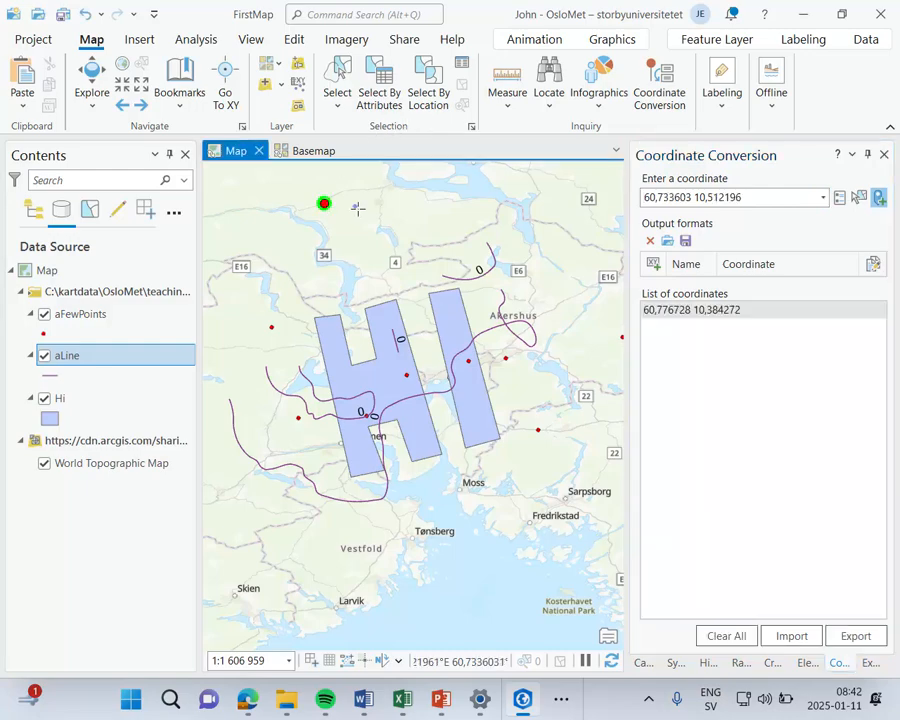
{"action": "left_click", "coordinate": [355, 204]}
{"action": "left_click", "coordinate": [343, 227]}
{"action": "left_click", "coordinate": [308, 232]}
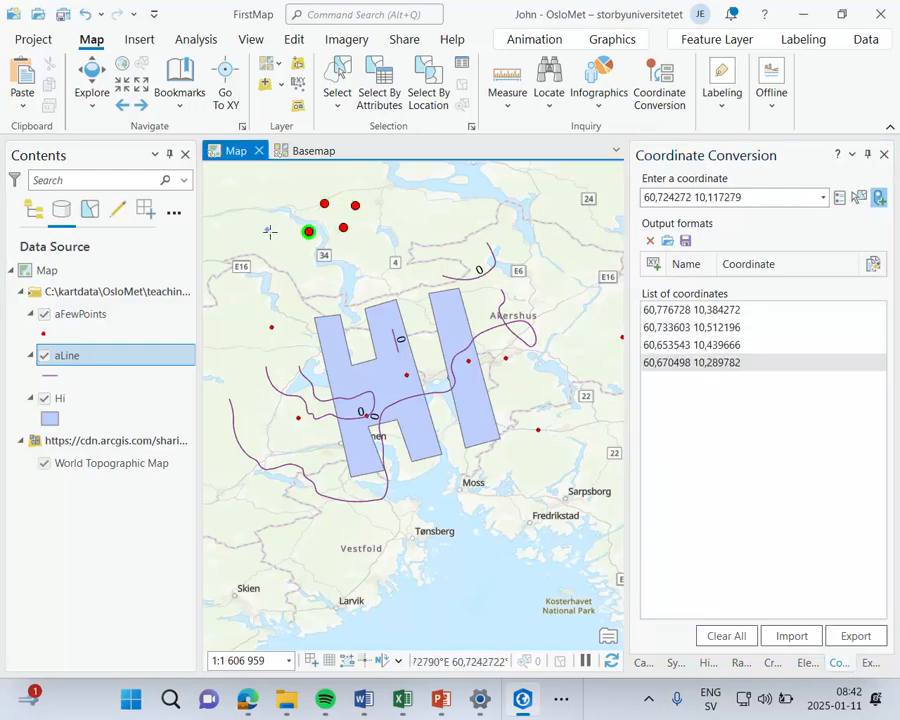
{"action": "left_click", "coordinate": [267, 229]}
{"action": "left_click", "coordinate": [245, 190]}
{"action": "left_click", "coordinate": [389, 192]}
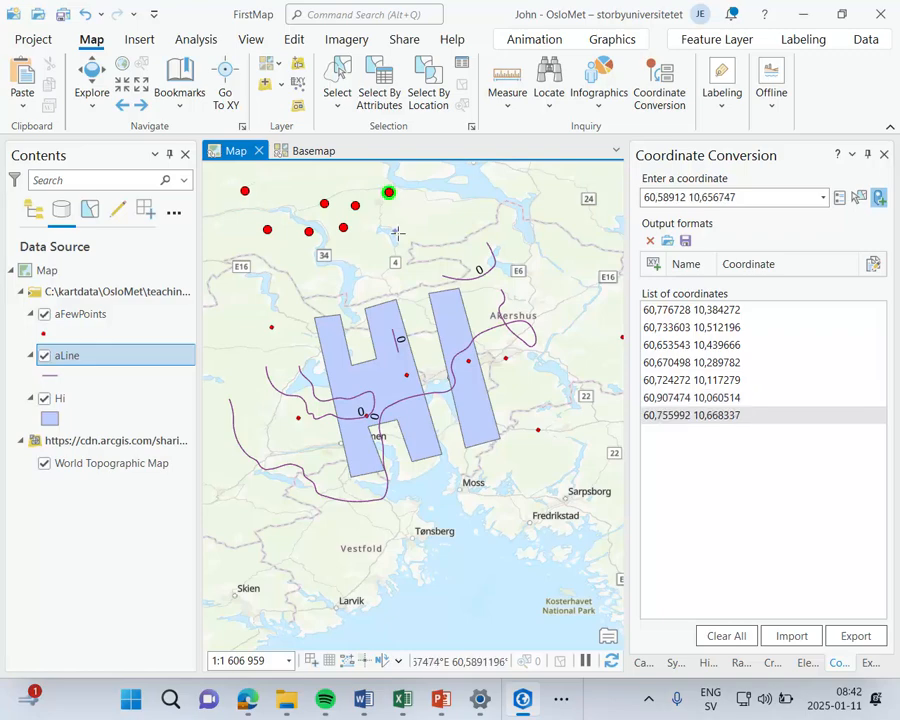
{"action": "left_click", "coordinate": [395, 231]}
{"action": "left_click", "coordinate": [437, 211]}
{"action": "left_click", "coordinate": [471, 189]}
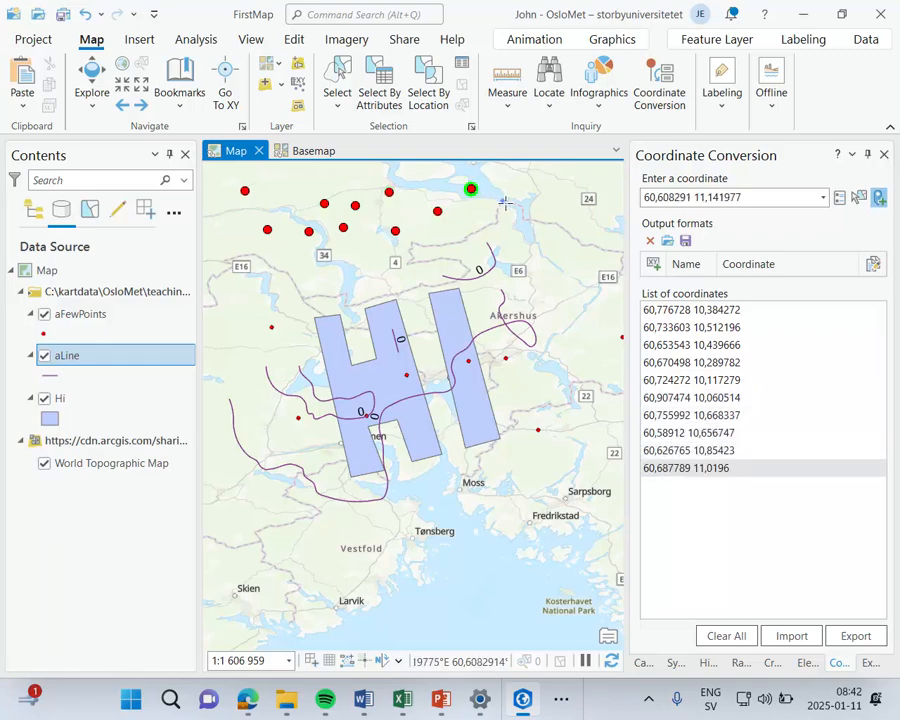
{"action": "left_click", "coordinate": [503, 200]}
{"action": "left_click", "coordinate": [509, 220]}
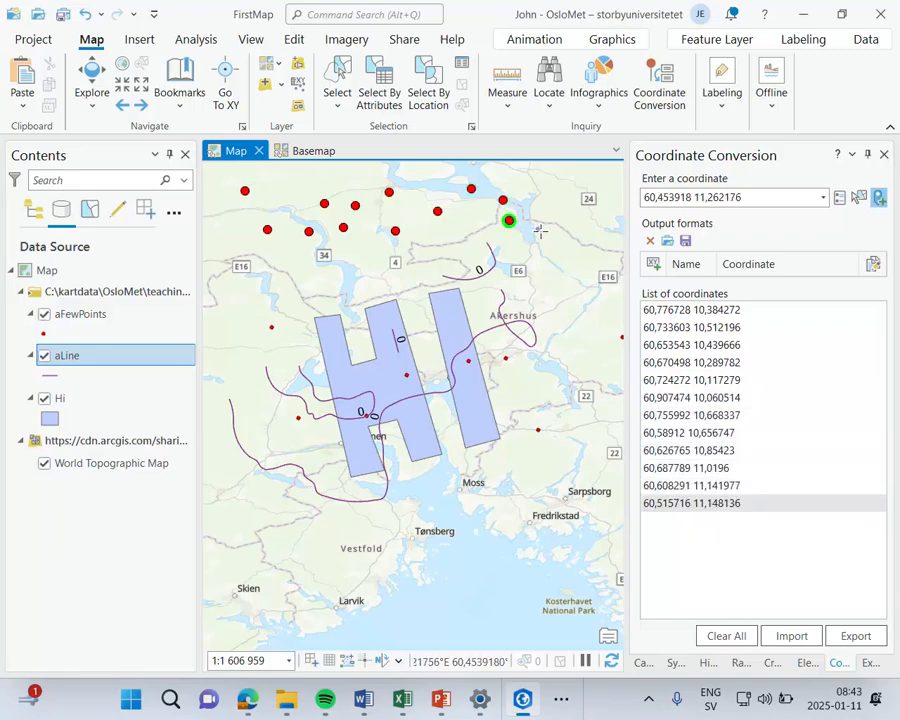
{"action": "left_click", "coordinate": [538, 229]}
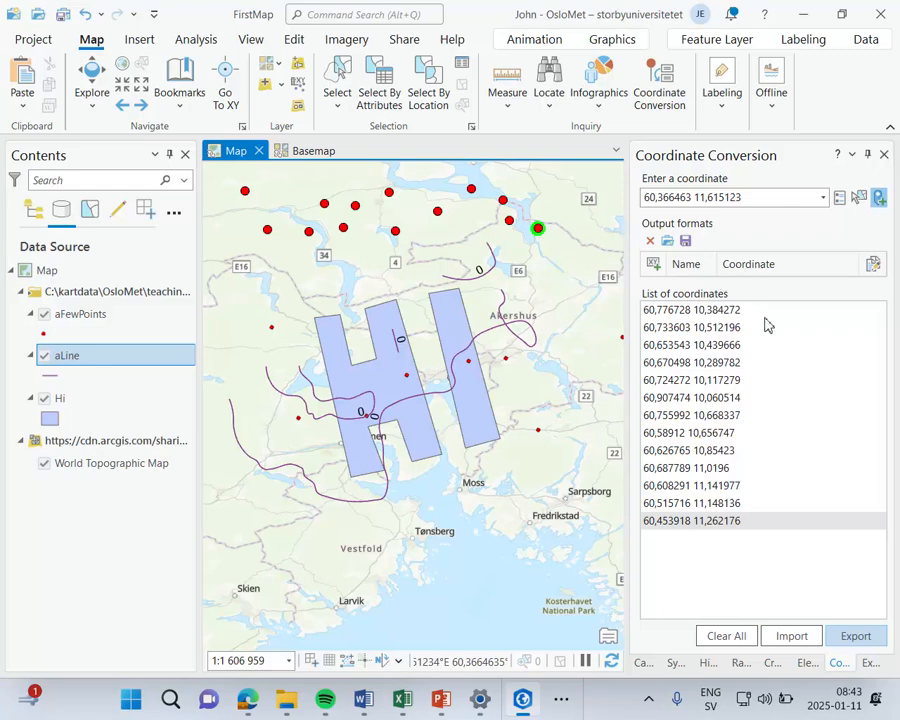
Step: Look at the coordinate export formats without exporting, clear all collected coordinates and close Coordinate Conversion
{"action": "left_click", "coordinate": [856, 637]}
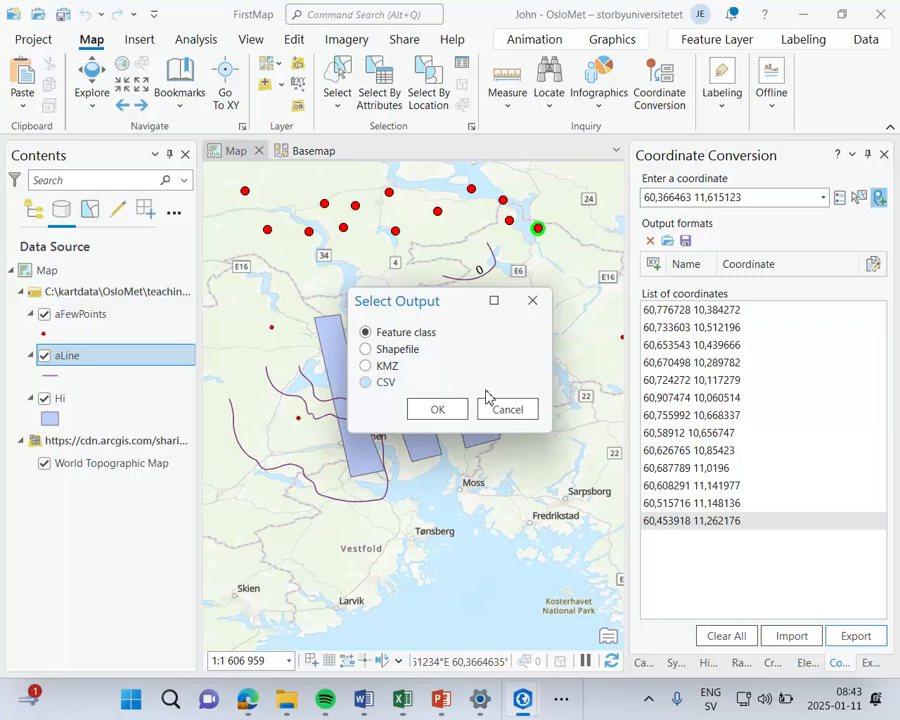
{"action": "left_click", "coordinate": [508, 413]}
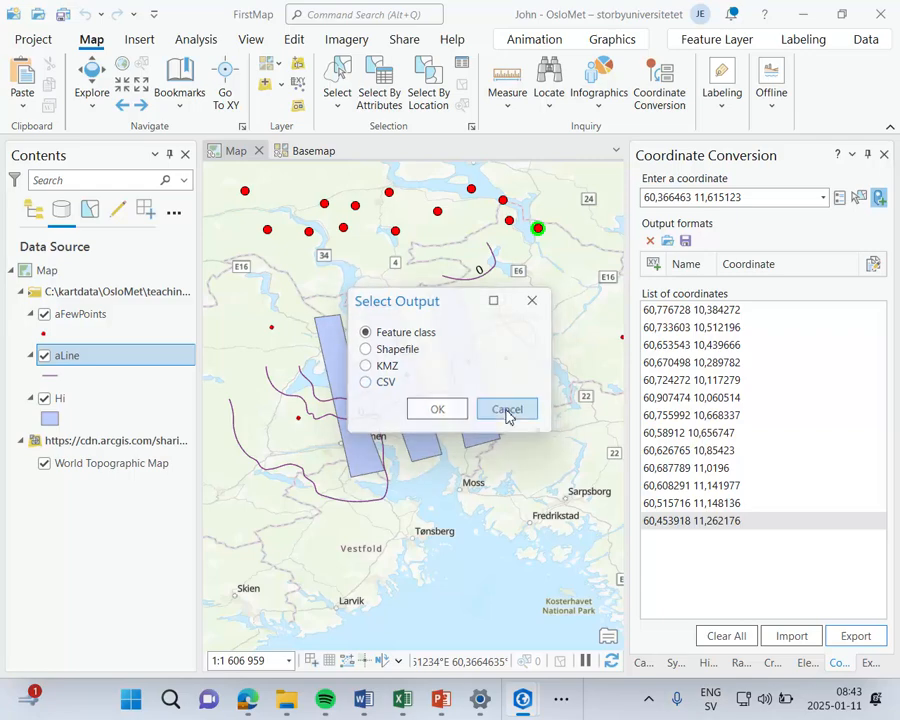
{"action": "left_click", "coordinate": [743, 645]}
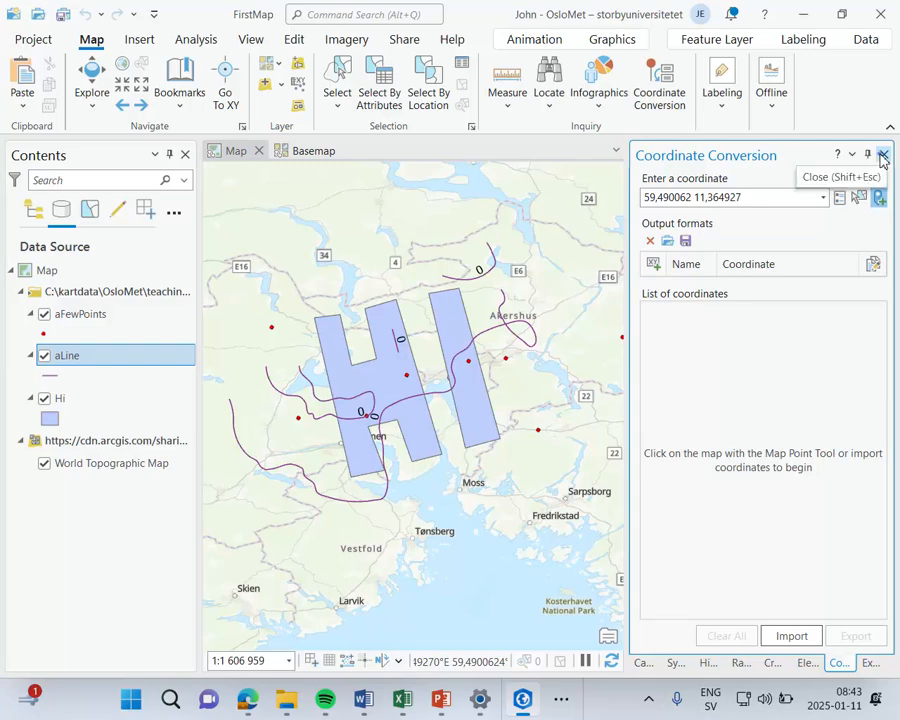
{"action": "left_click", "coordinate": [884, 158]}
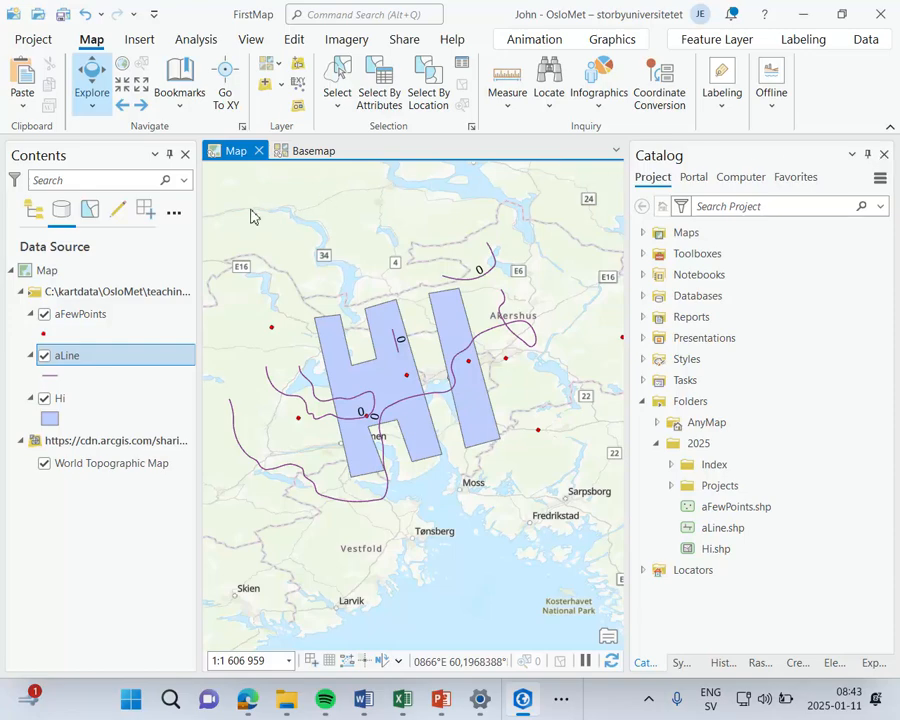
Step: Change the aLine label expression to $feature.SomeText and apply it
{"action": "right_click", "coordinate": [77, 358]}
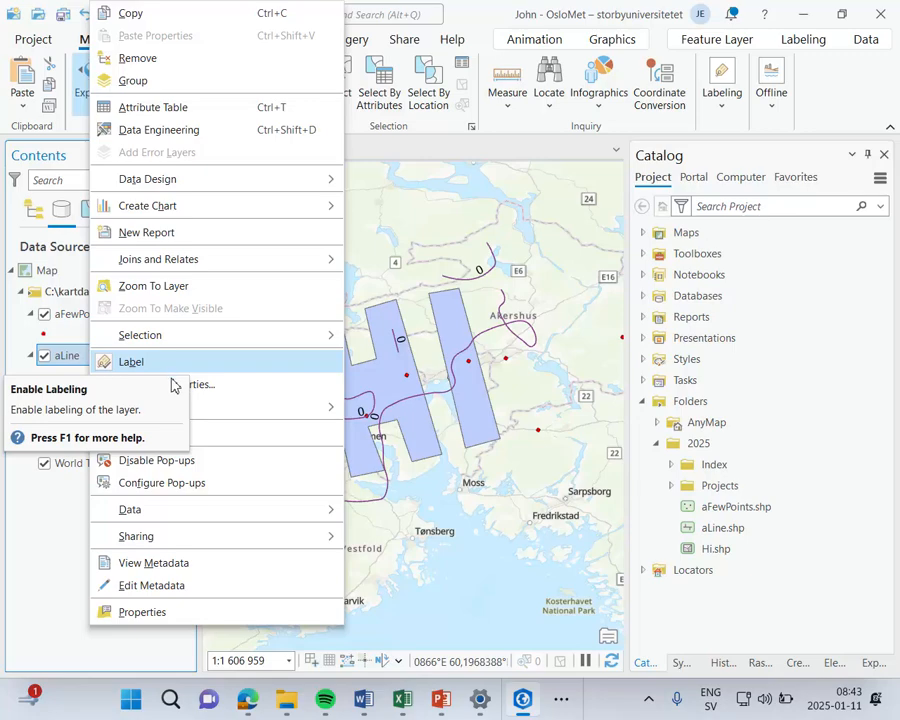
{"action": "left_click", "coordinate": [172, 390]}
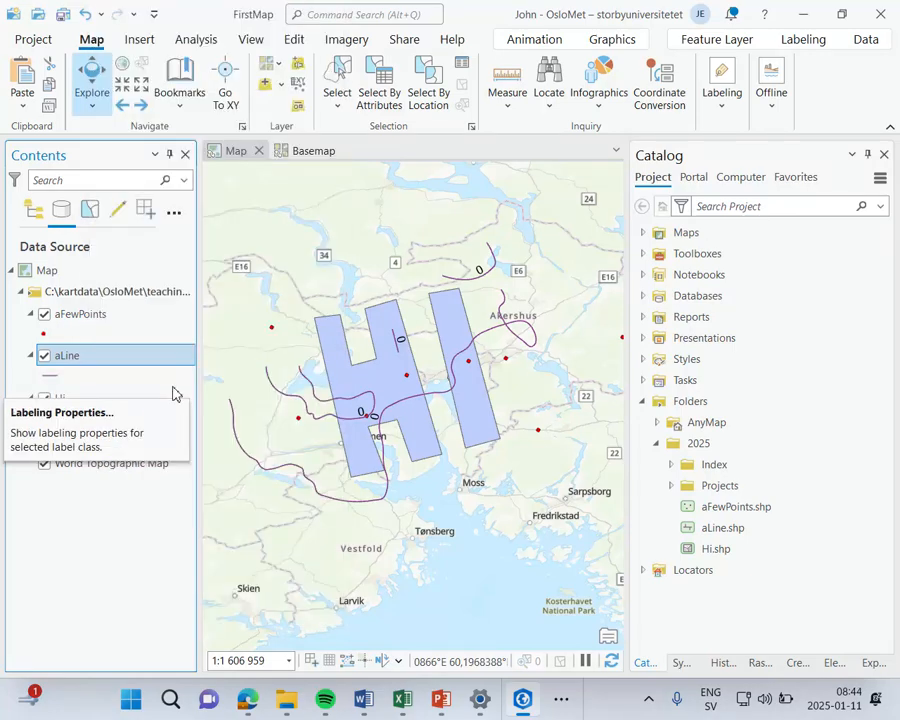
{"action": "right_click", "coordinate": [58, 364]}
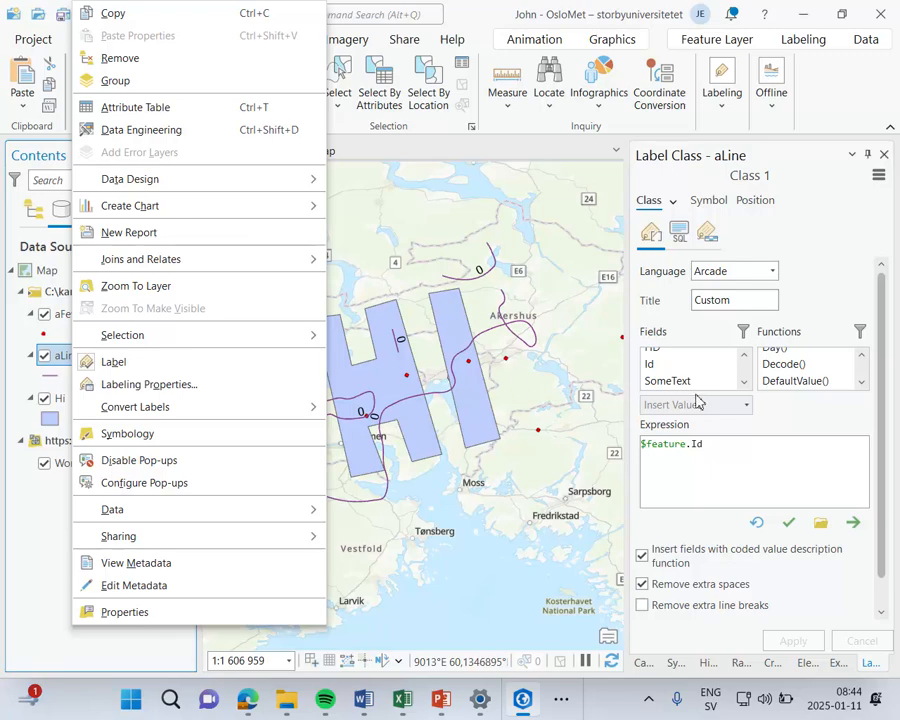
{"action": "left_click", "coordinate": [804, 454]}
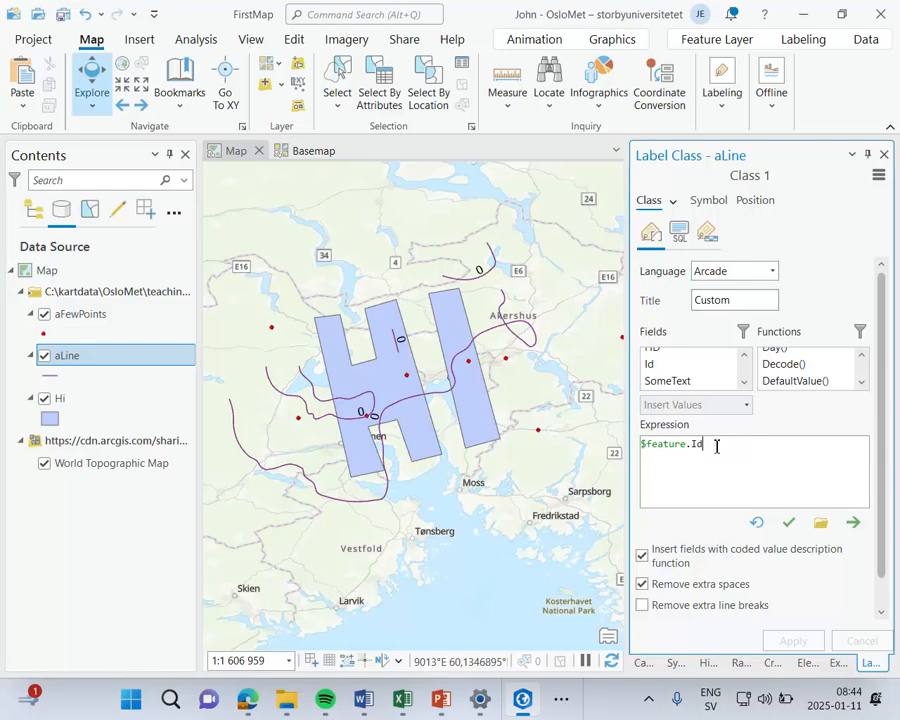
{"action": "left_click_drag", "start_coordinate": [717, 446], "coordinate": [548, 454]}
{"action": "key", "text": "Delete"}
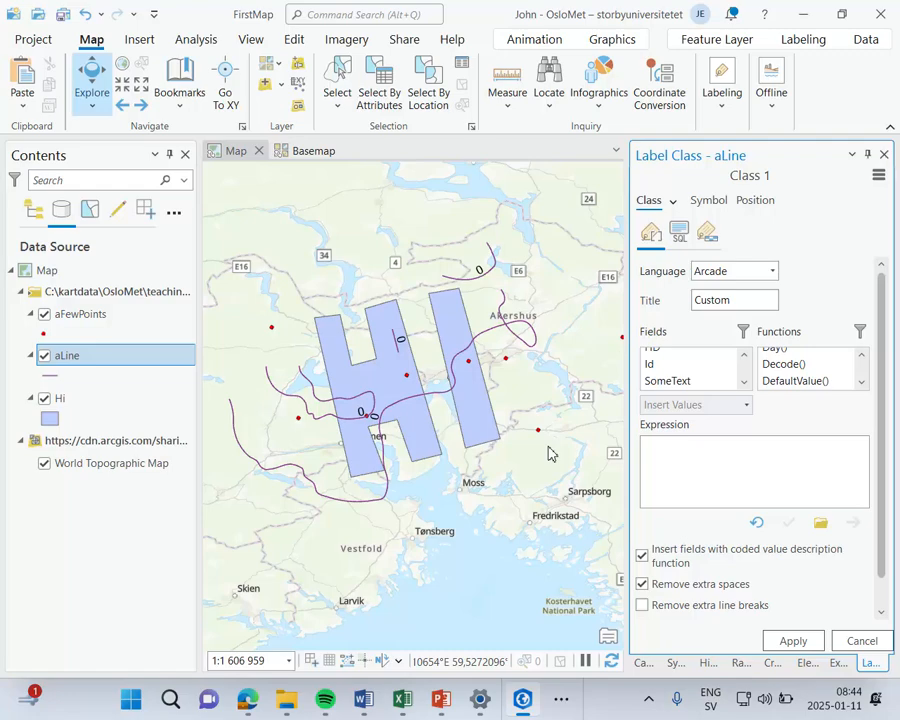
{"action": "double_click", "coordinate": [688, 382]}
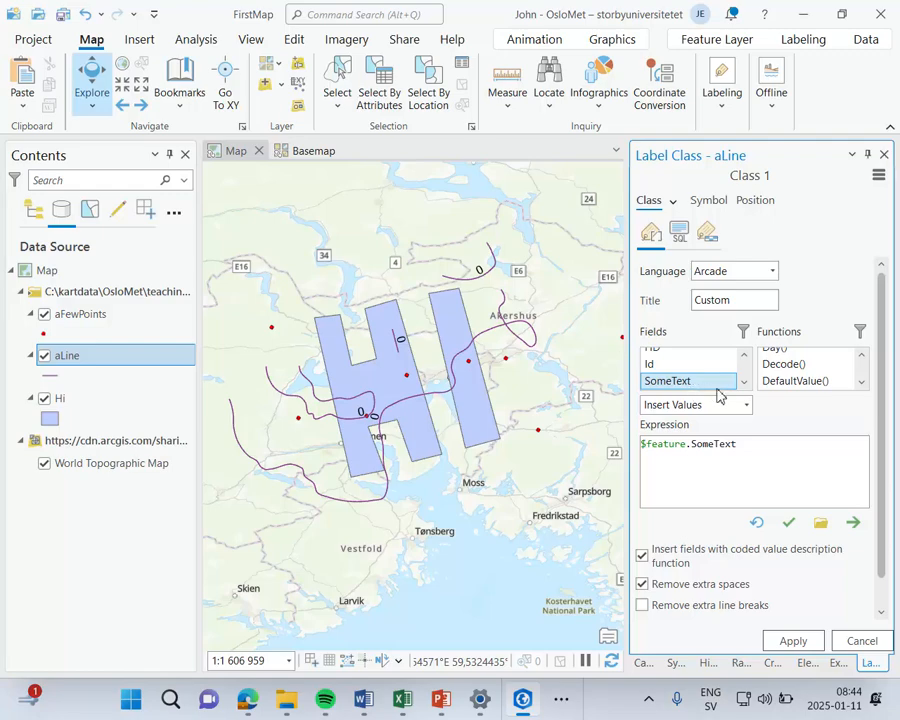
{"action": "left_click", "coordinate": [806, 641]}
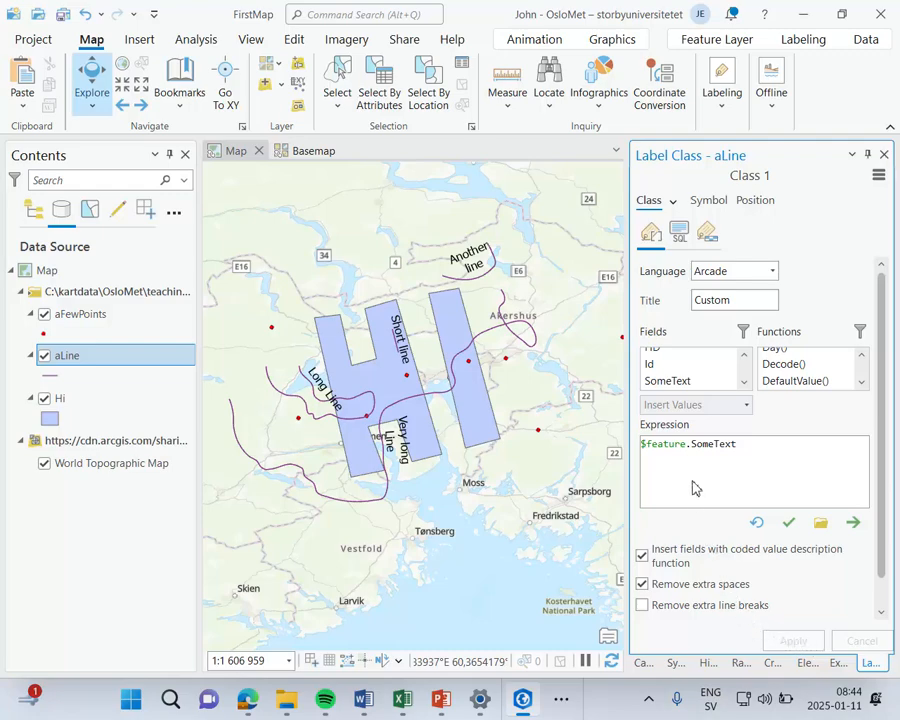
Step: Look at the SQL query and visibility range settings of the aLine label class and close its properties
{"action": "left_click", "coordinate": [677, 234]}
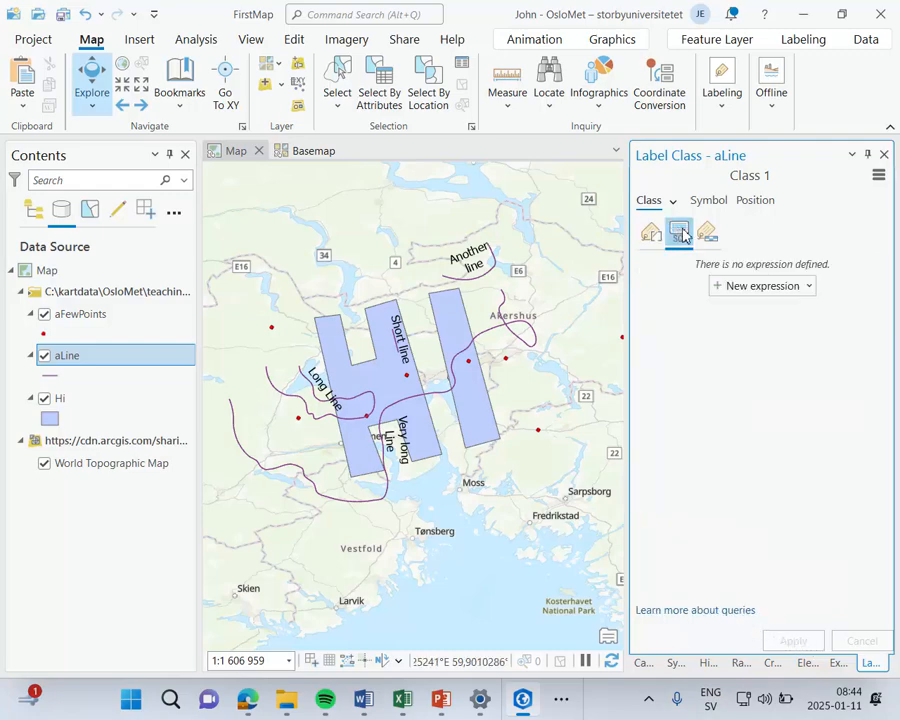
{"action": "left_click", "coordinate": [709, 234]}
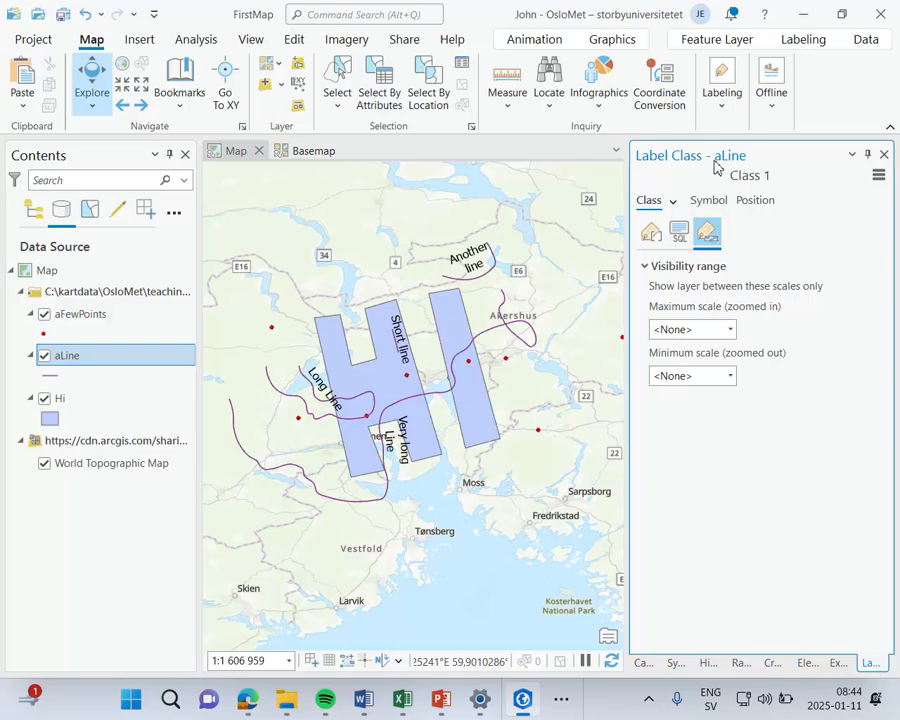
{"action": "right_click", "coordinate": [715, 122]}
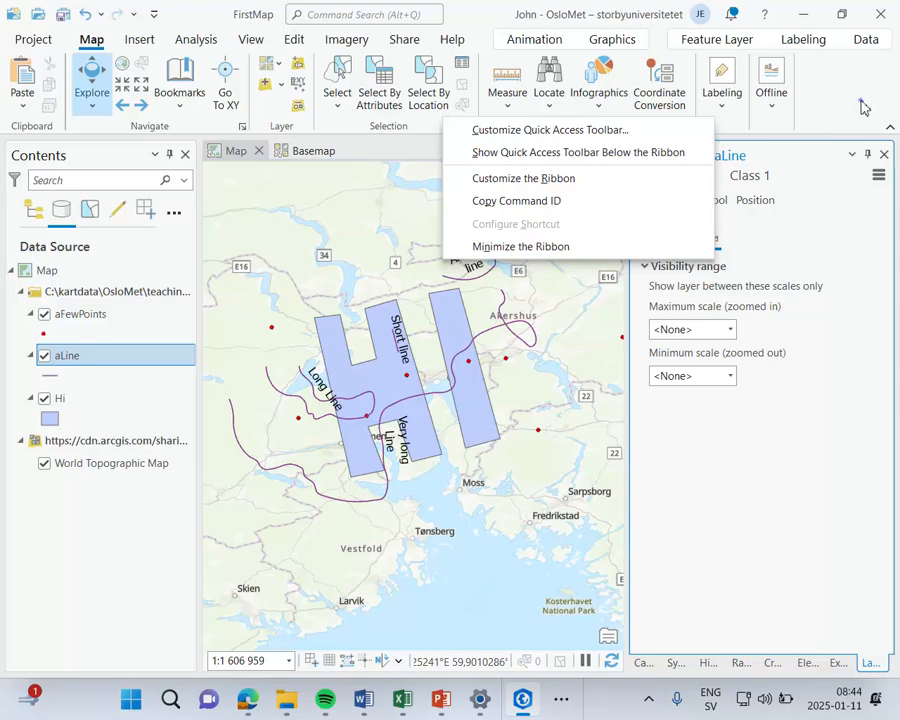
{"action": "left_click", "coordinate": [884, 155]}
{"action": "left_click", "coordinate": [884, 155]}
Step: Look at the label conversion options and the offline map download options without applying any
{"action": "left_click", "coordinate": [720, 100]}
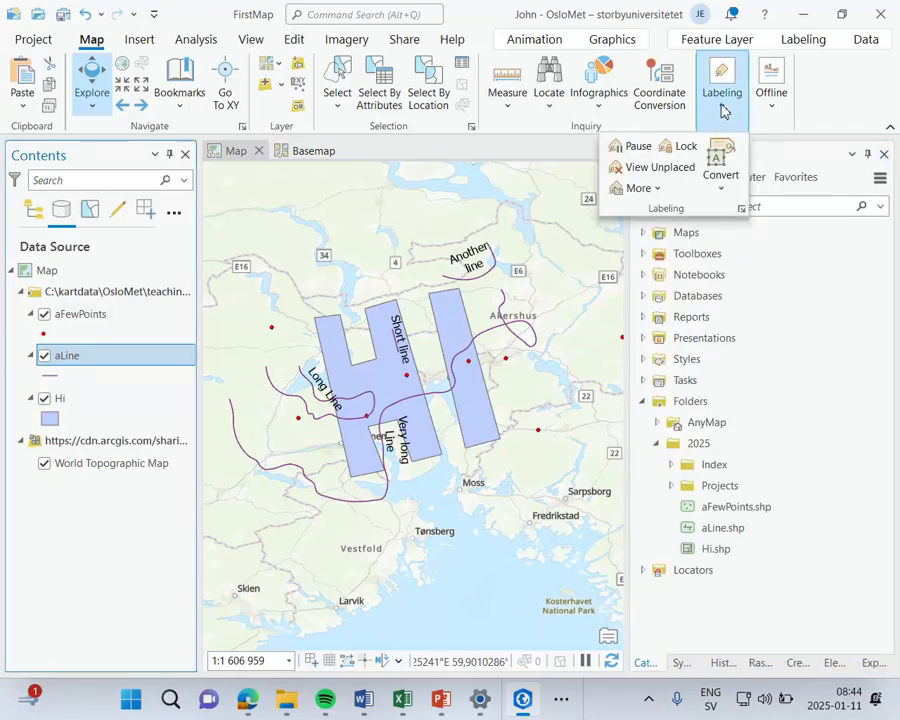
{"action": "left_click", "coordinate": [723, 188]}
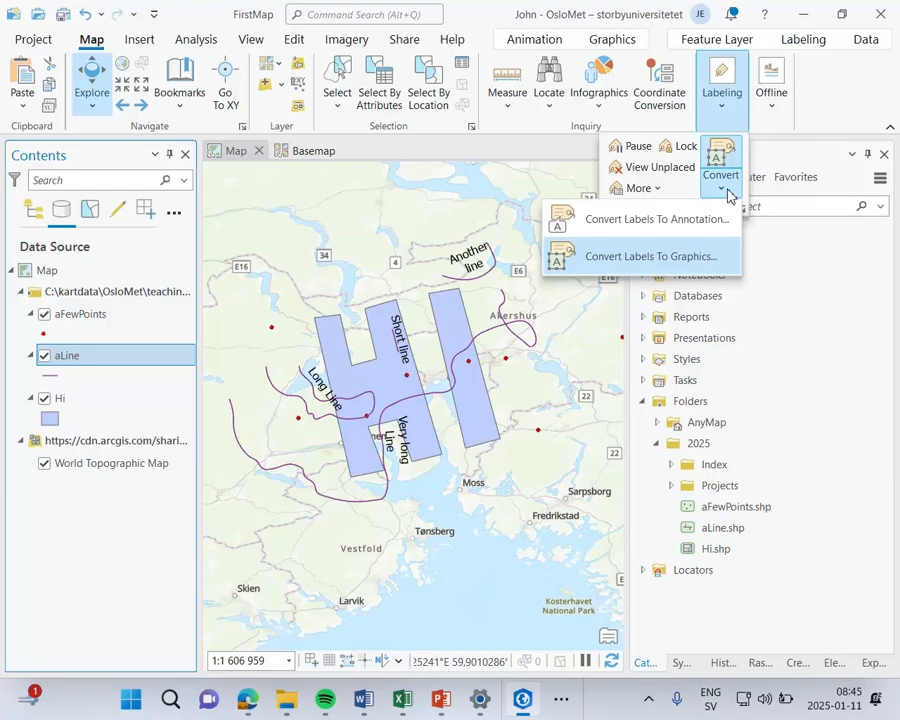
{"action": "left_click", "coordinate": [843, 120]}
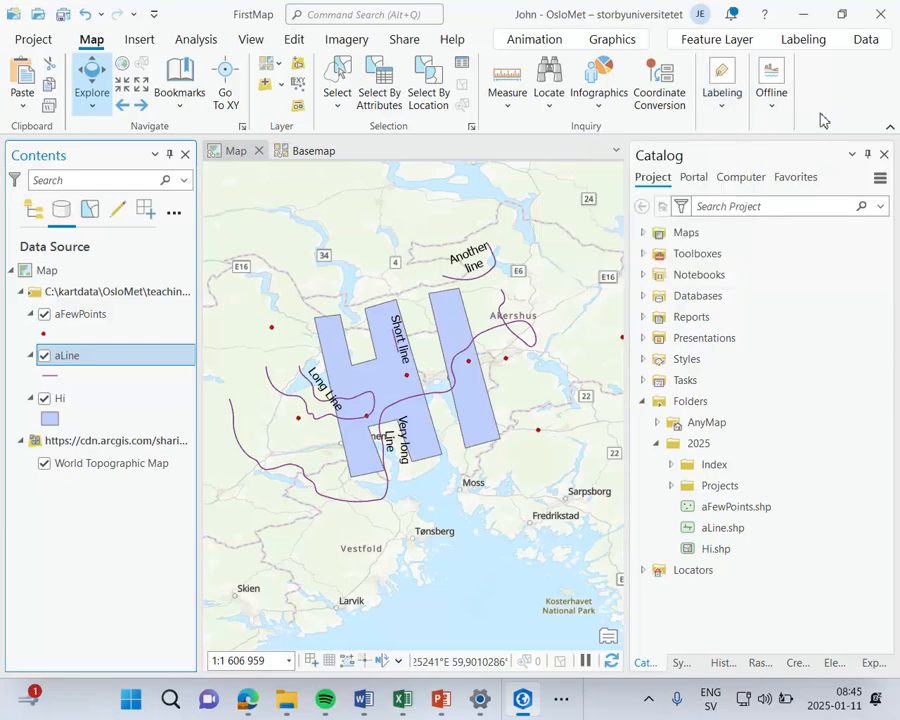
{"action": "left_click", "coordinate": [769, 112]}
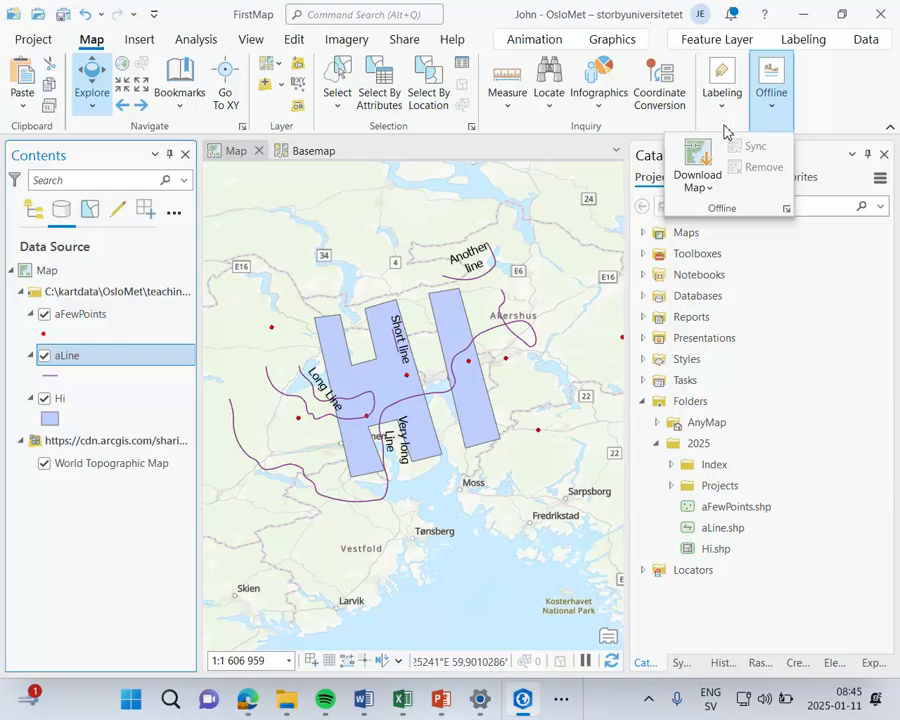
{"action": "left_click", "coordinate": [709, 190]}
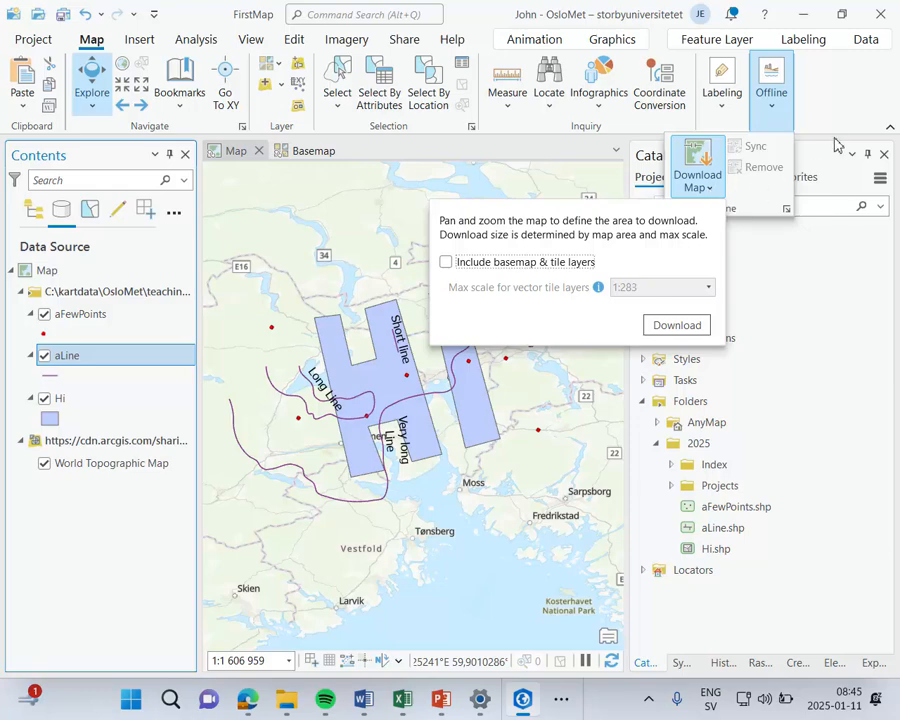
{"action": "left_click", "coordinate": [845, 101]}
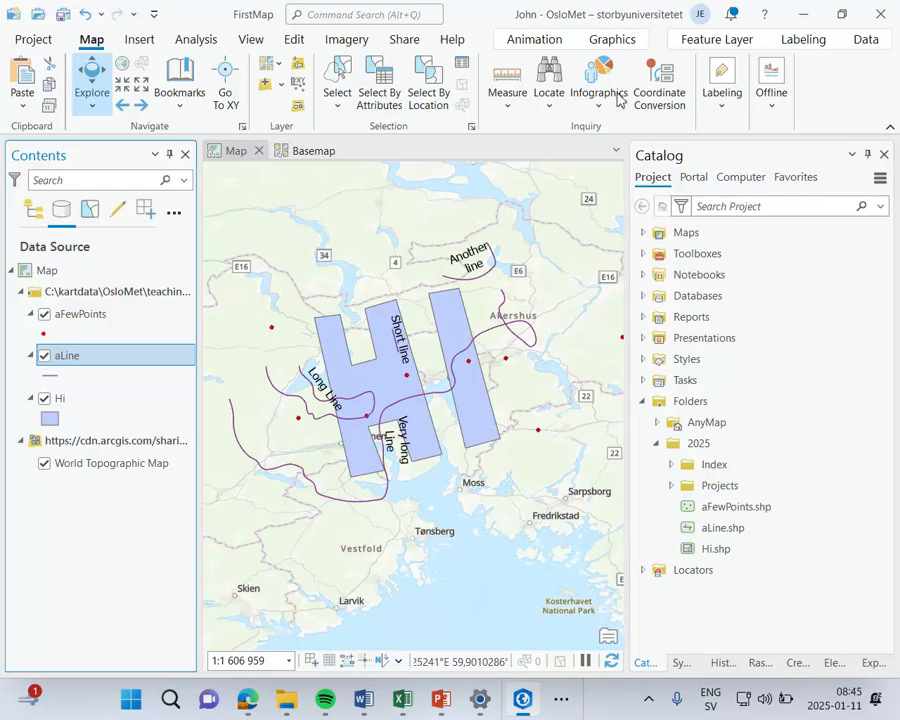
Step: Add a new map to the project
{"action": "left_click", "coordinate": [141, 42]}
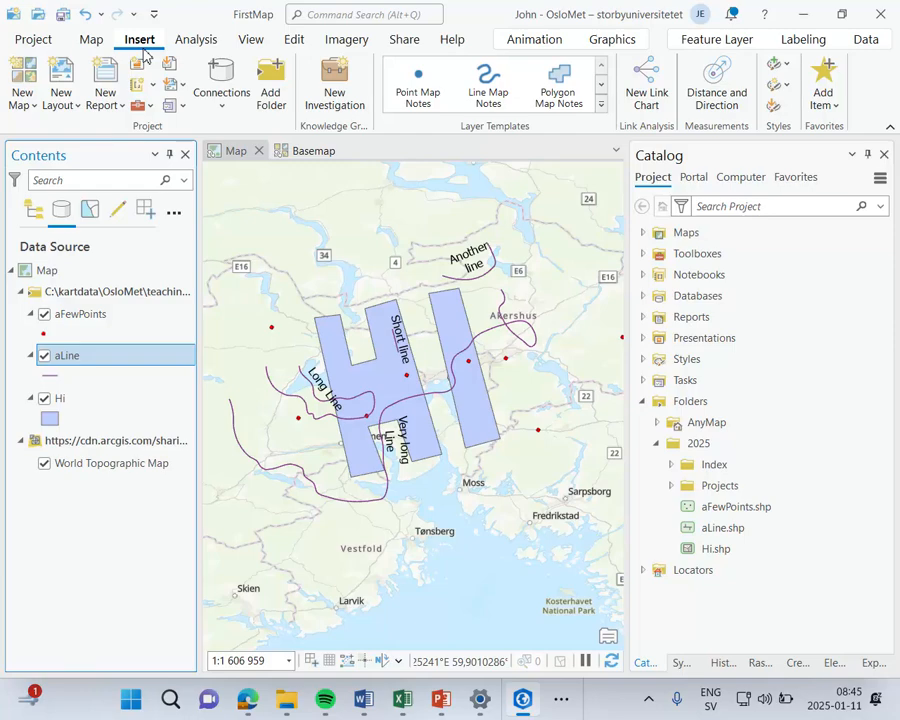
{"action": "left_click", "coordinate": [30, 108]}
{"action": "left_click", "coordinate": [56, 138]}
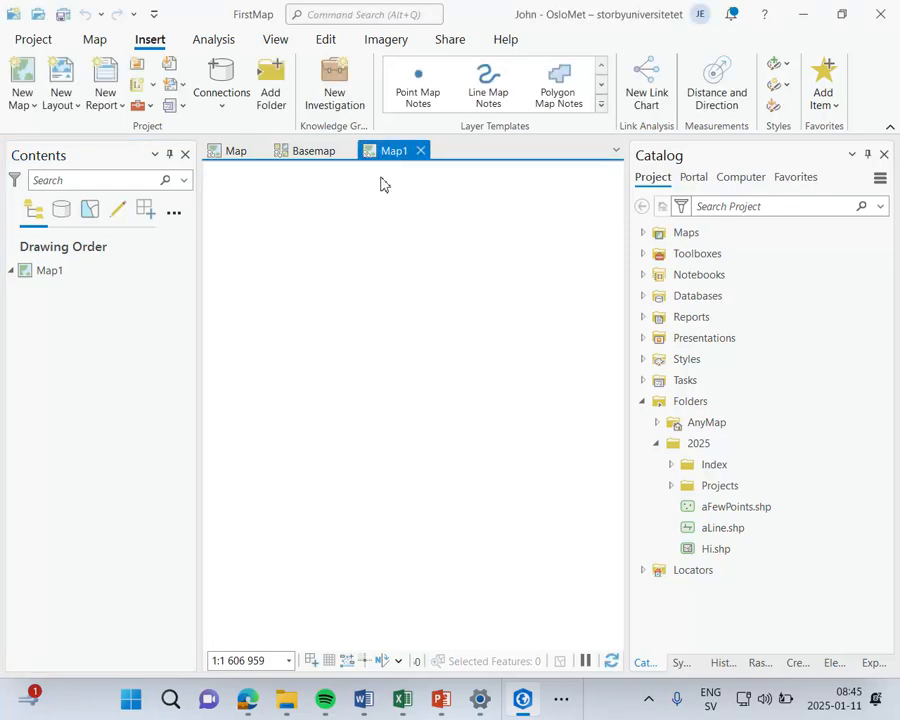
Step: Create an ISO A3 portrait layout of 297 mm x 420 mm and close the new layout and Map1 views
{"action": "left_click", "coordinate": [76, 106]}
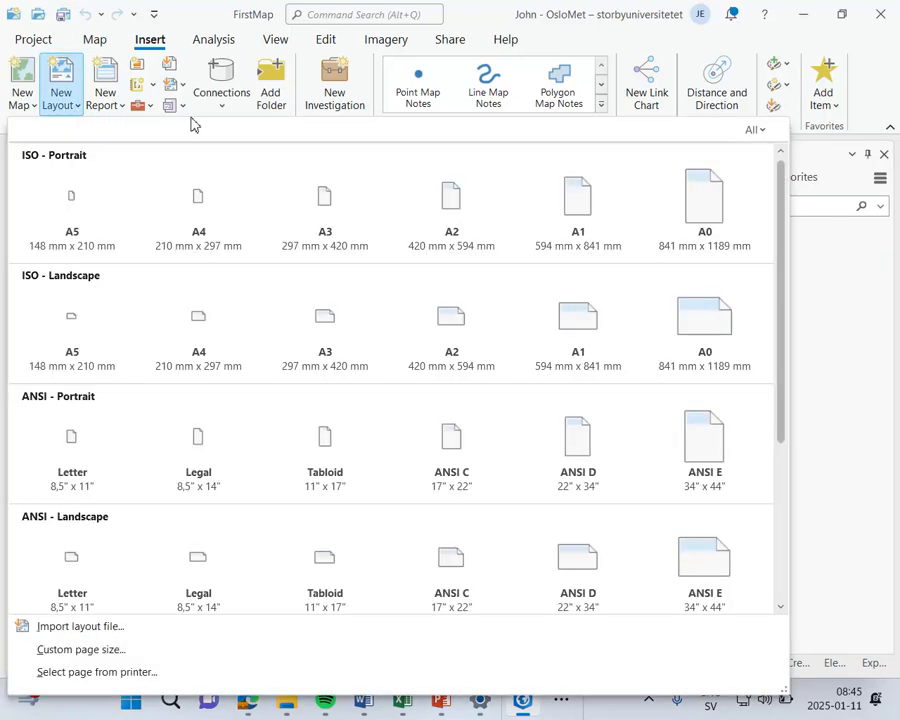
{"action": "left_click", "coordinate": [326, 230]}
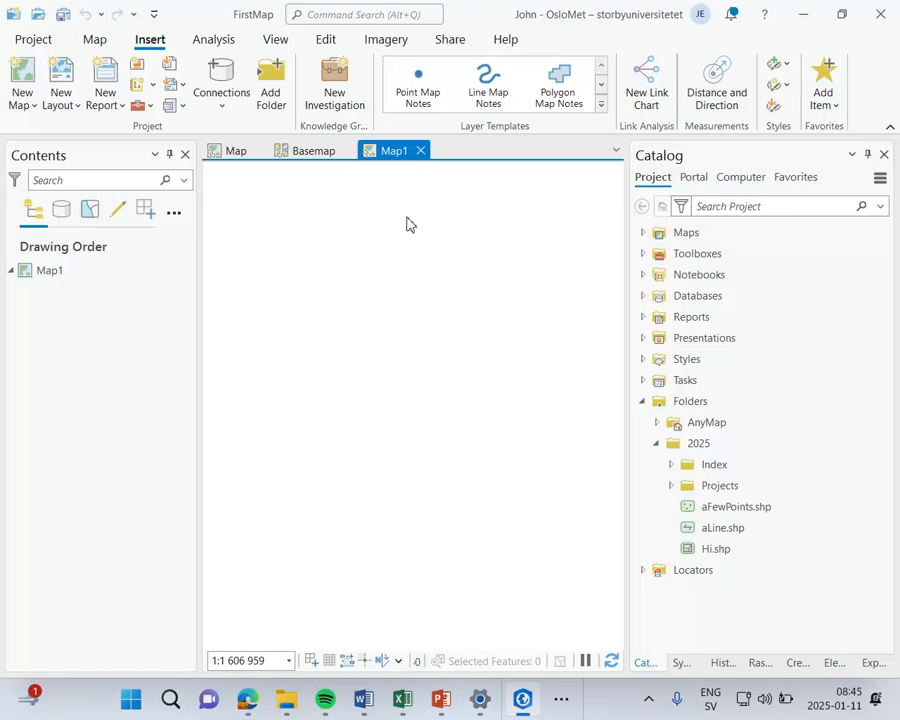
{"action": "left_click", "coordinate": [498, 150]}
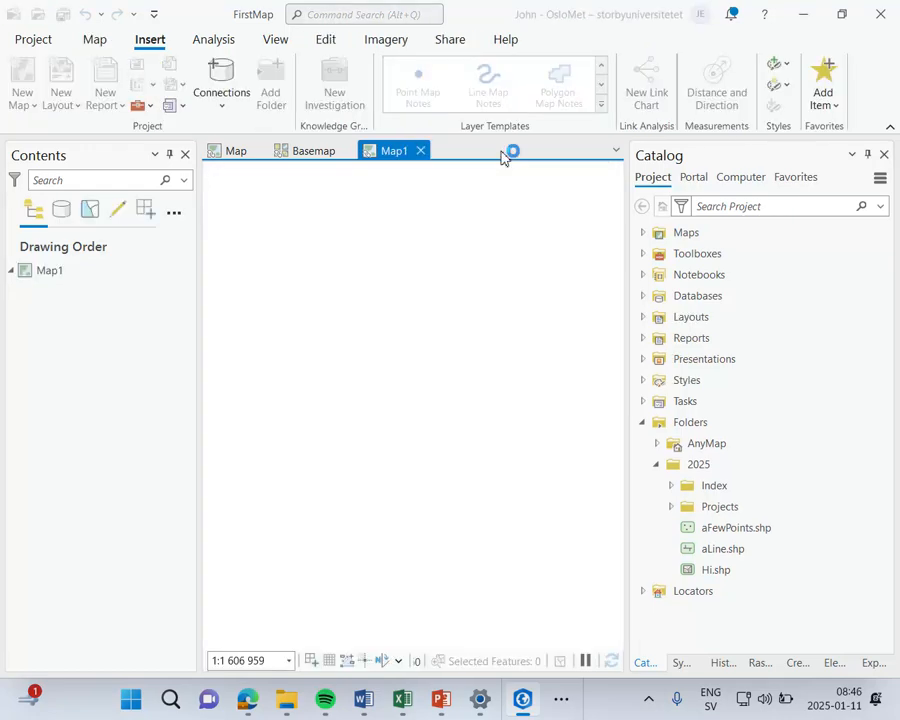
{"action": "left_click", "coordinate": [421, 151]}
Step: Create a new presentation in the project
{"action": "double_click", "coordinate": [104, 45]}
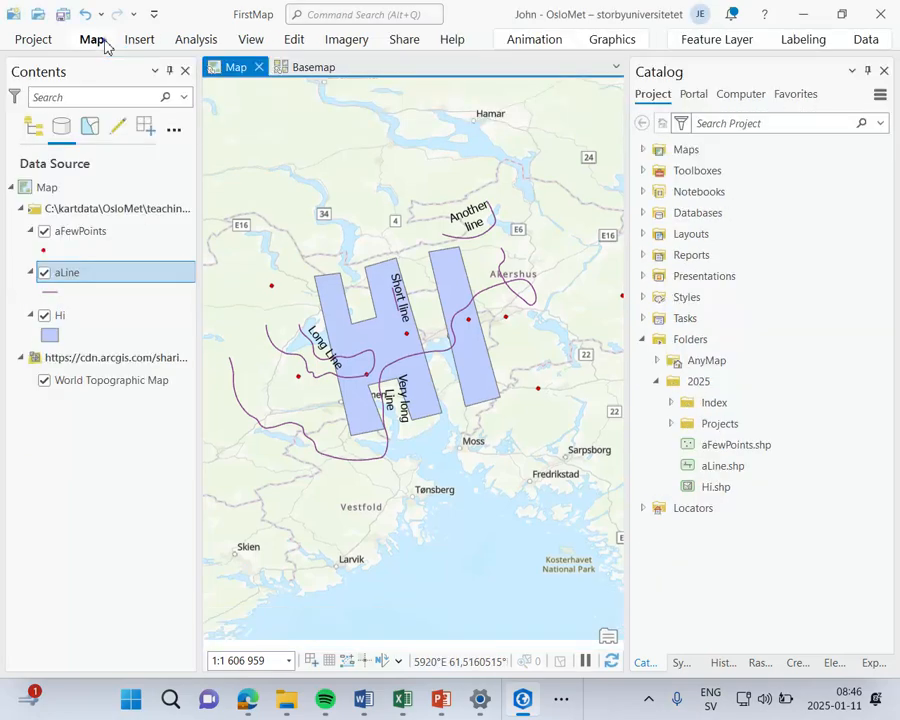
{"action": "left_click", "coordinate": [144, 40]}
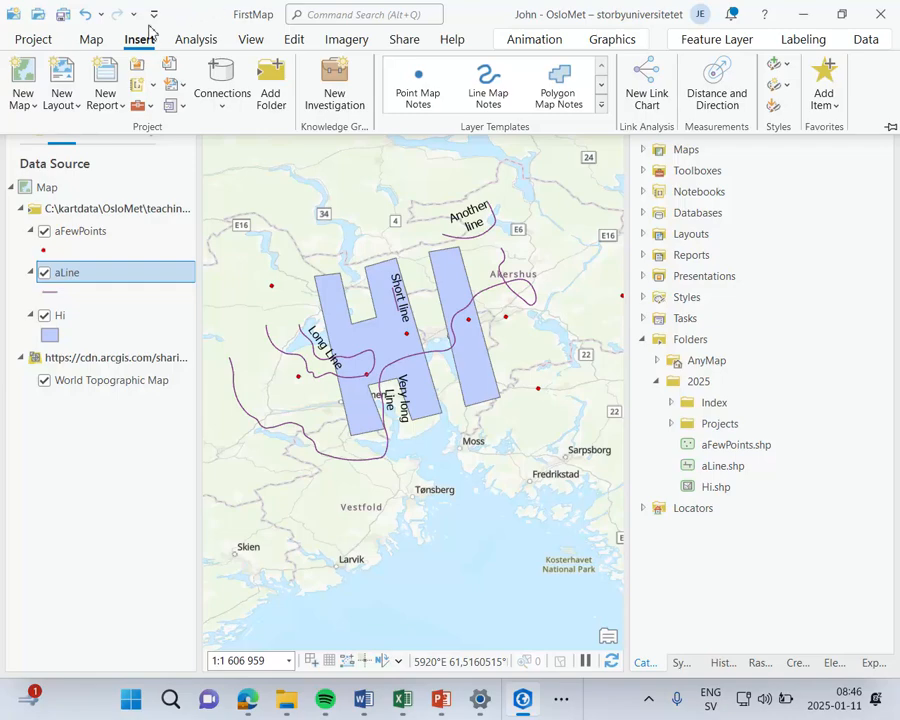
{"action": "left_click", "coordinate": [138, 68]}
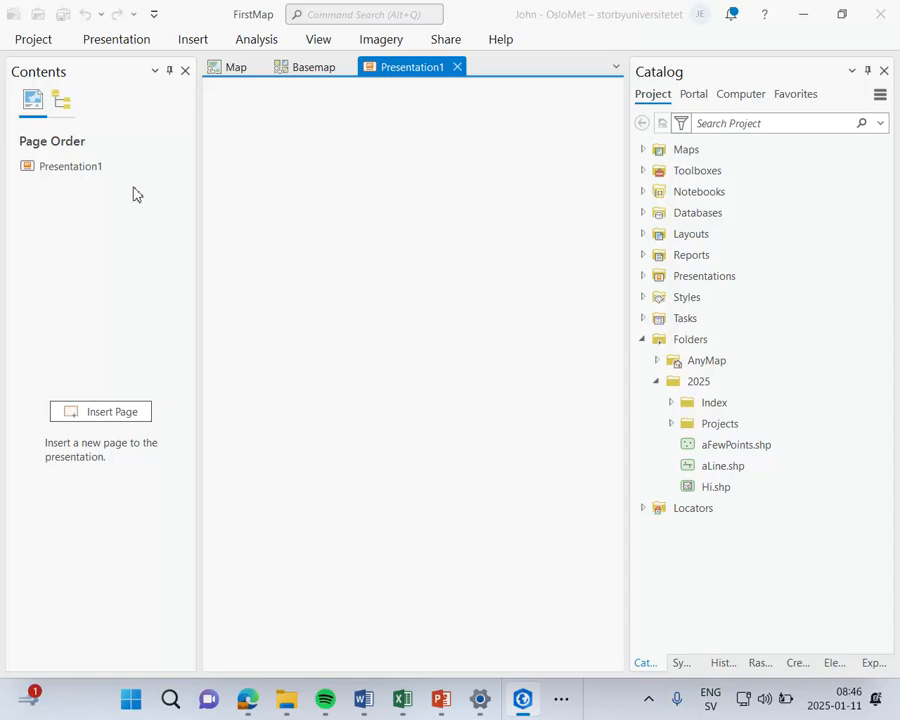
{"action": "left_click", "coordinate": [107, 415]}
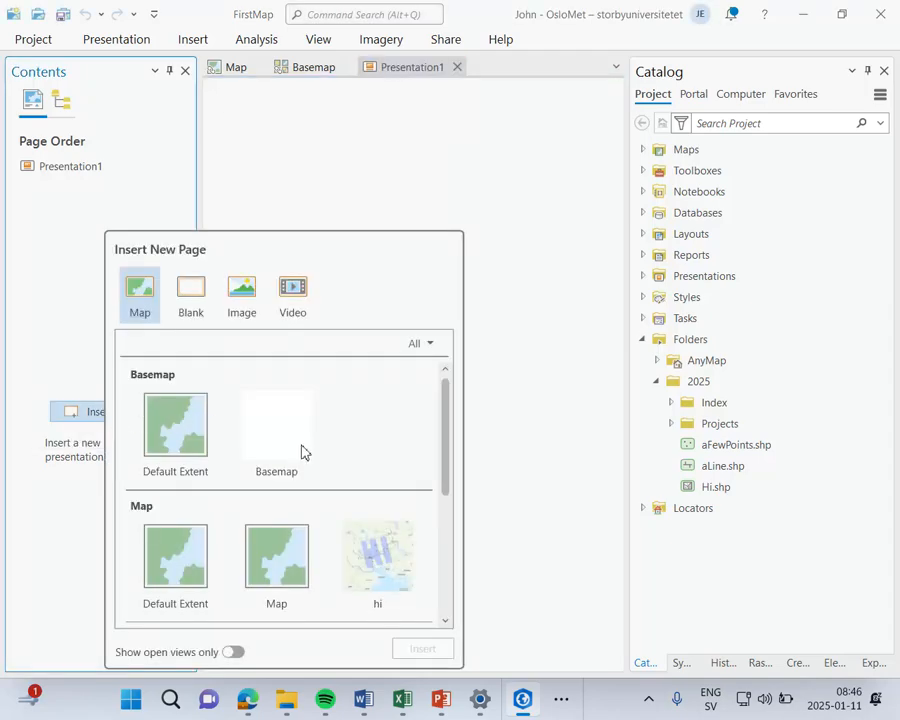
{"action": "left_click", "coordinate": [372, 557]}
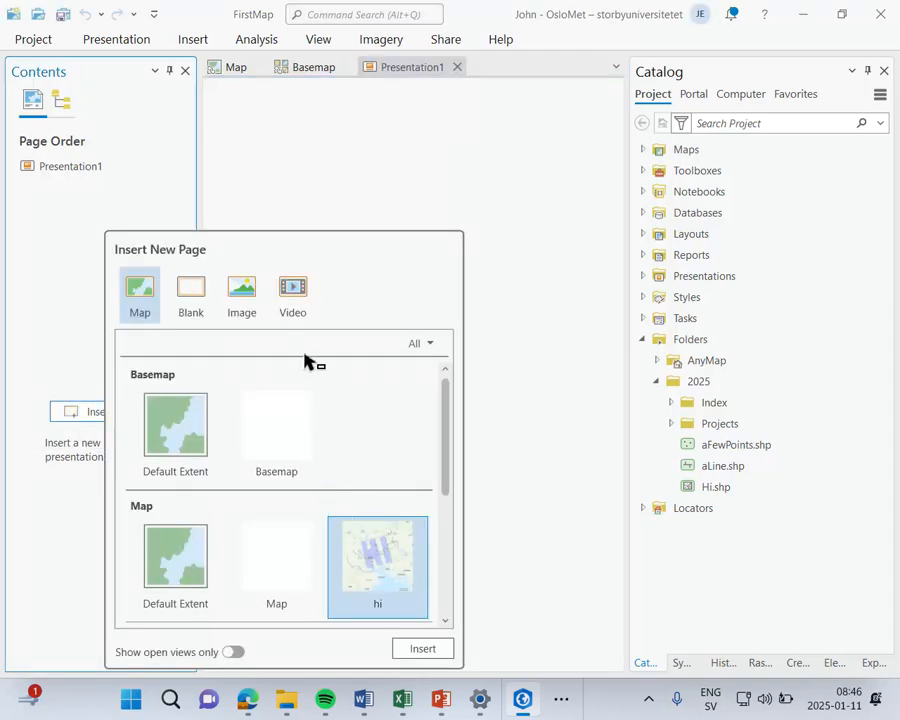
{"action": "left_click", "coordinate": [341, 205]}
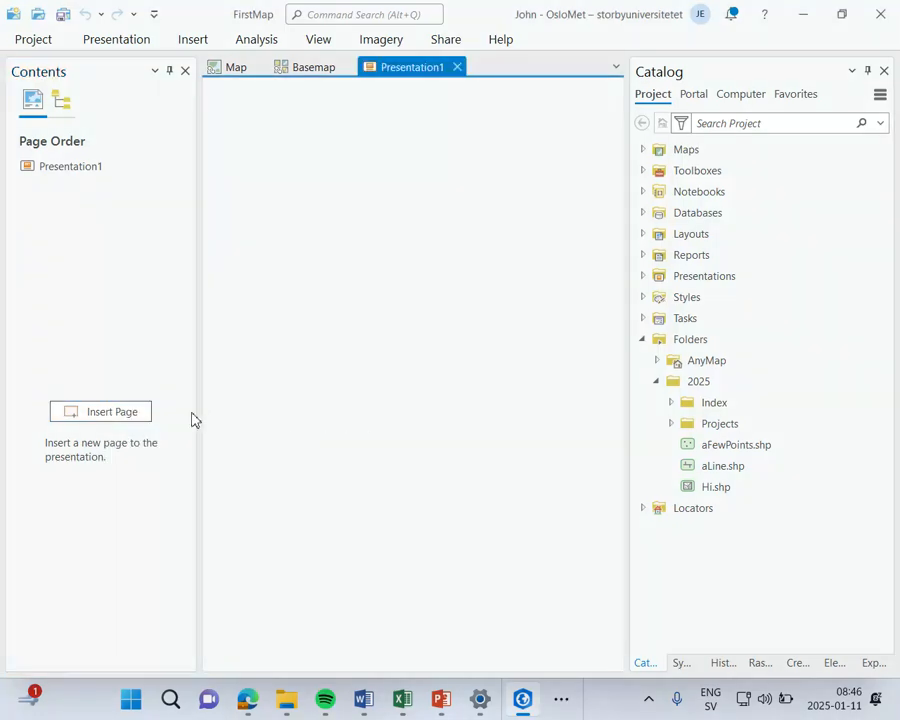
Step: Insert the hi view of Map as the presentation's first page and the Basemap view as its second page
{"action": "left_click", "coordinate": [122, 413]}
{"action": "left_click", "coordinate": [385, 553]}
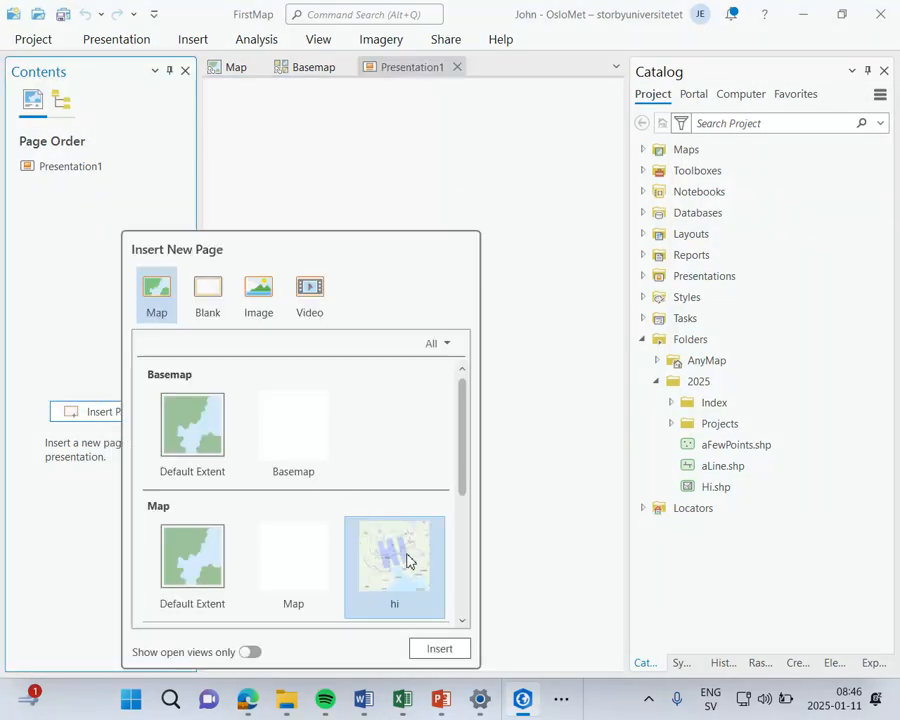
{"action": "left_click", "coordinate": [440, 649]}
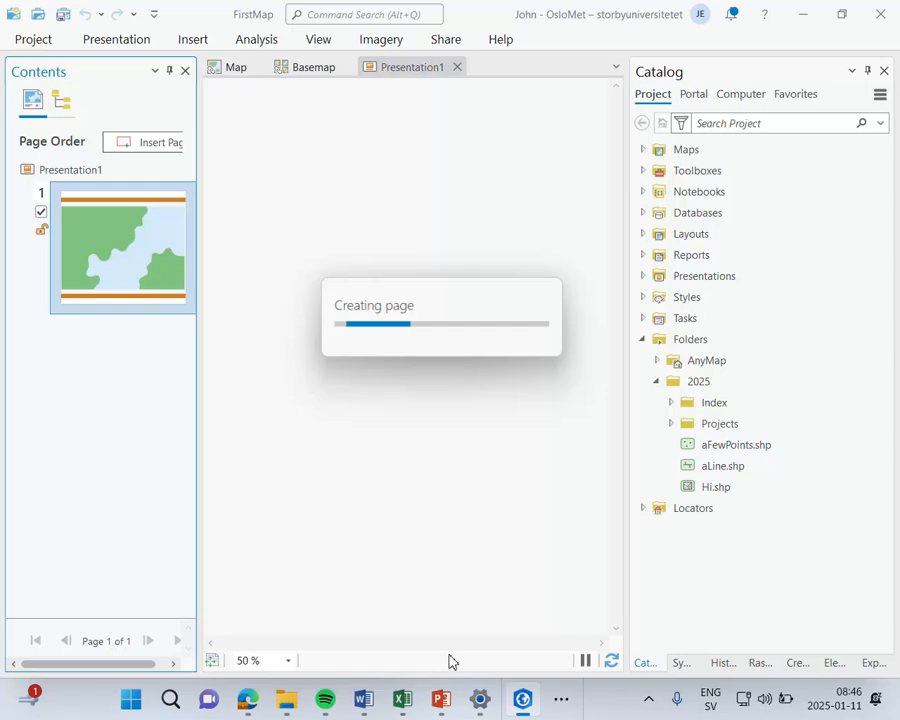
{"action": "left_click", "coordinate": [146, 146]}
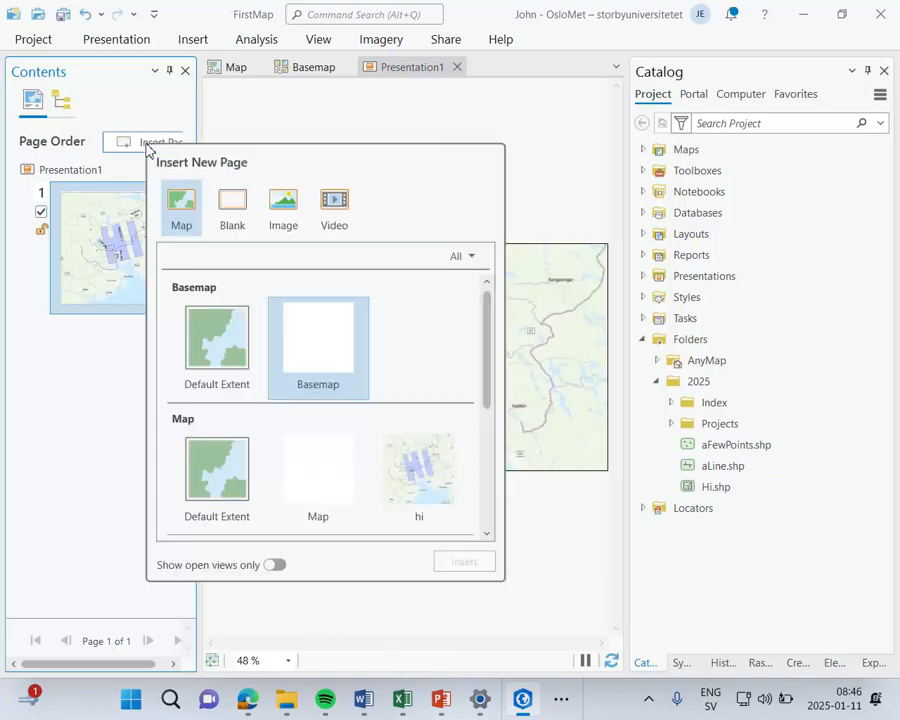
{"action": "left_click", "coordinate": [320, 380]}
{"action": "left_click", "coordinate": [472, 566]}
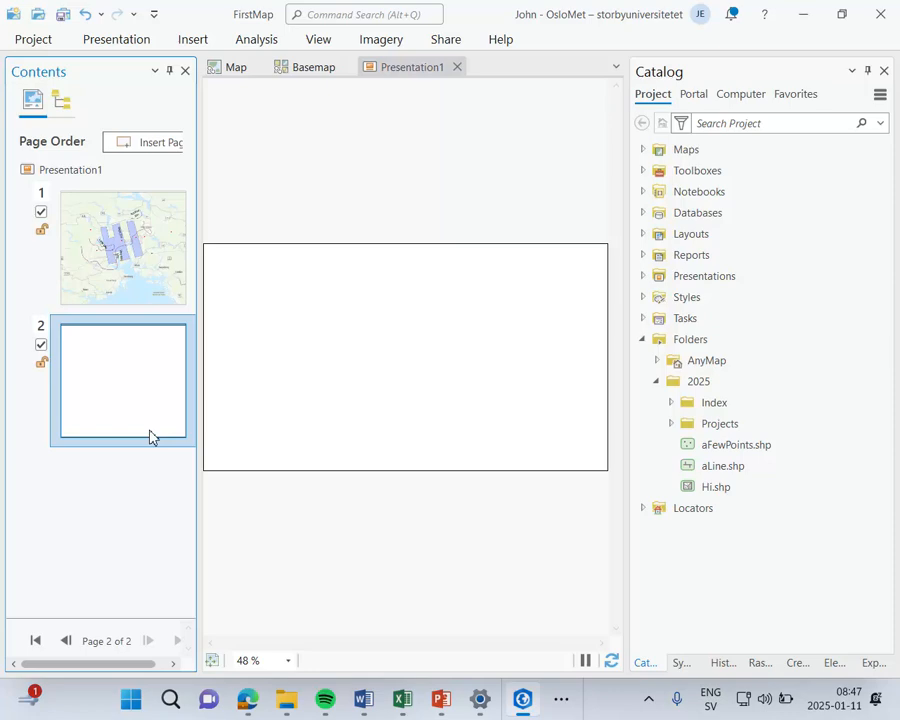
Step: Close the Presentation1 and Basemap views, leaving only the Map view open
{"action": "left_click", "coordinate": [457, 67]}
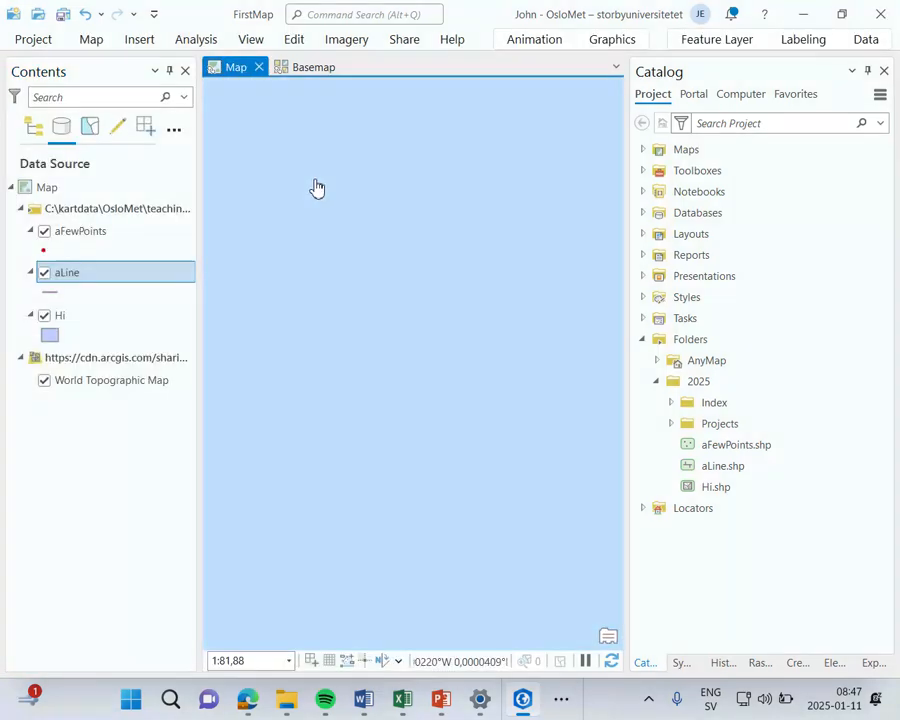
{"action": "scroll", "coordinate": [317, 187], "scroll_direction": "down", "scroll_amount": 4}
{"action": "left_click", "coordinate": [299, 69]}
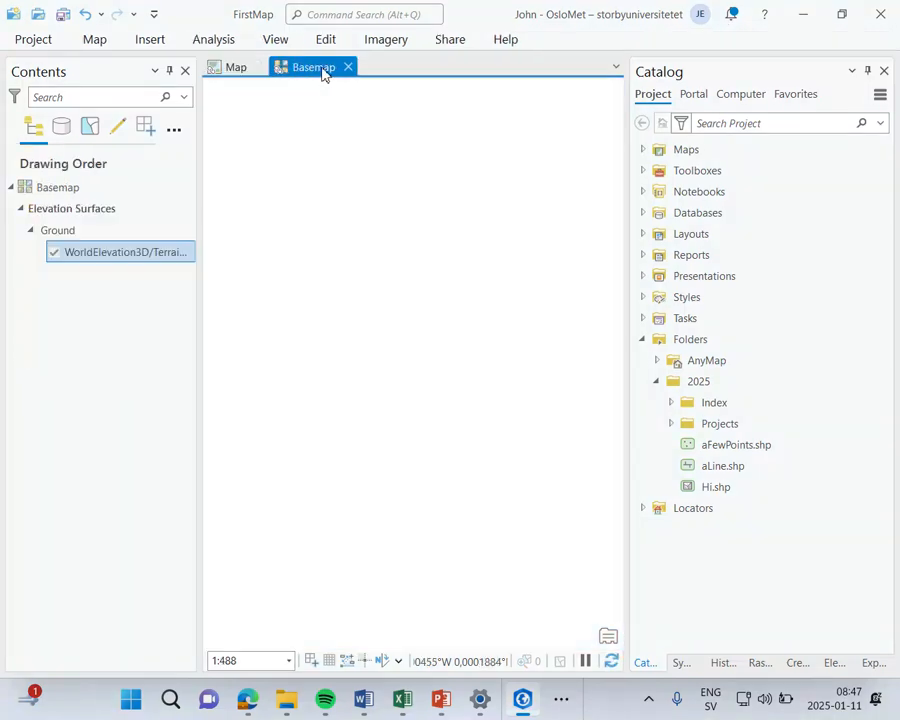
{"action": "left_click", "coordinate": [348, 67]}
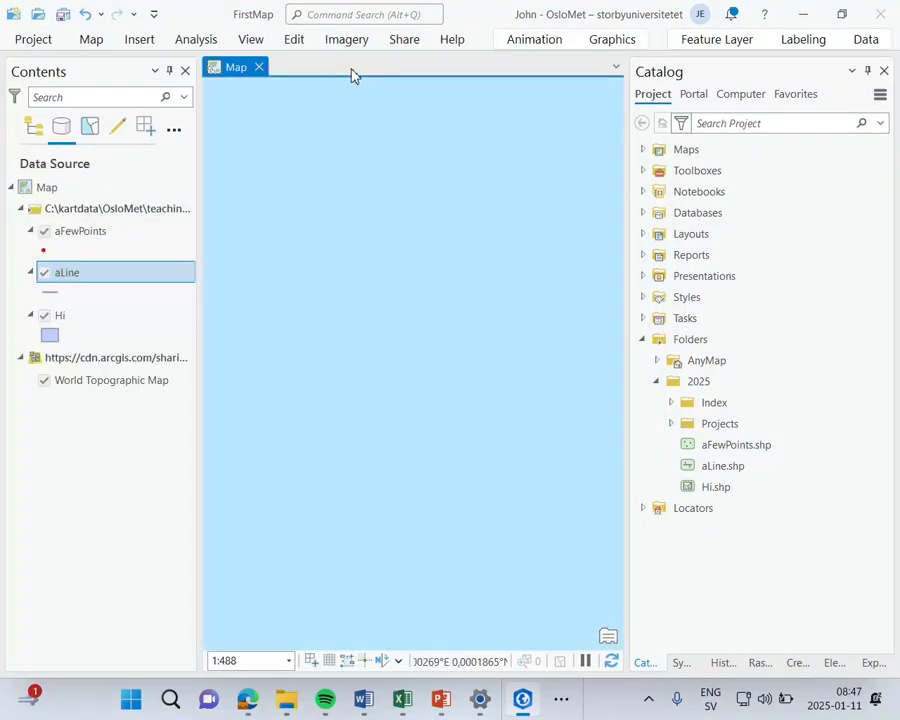
Step: Zoom the map to the extent of the aFewPoints layer
{"action": "right_click", "coordinate": [83, 218]}
{"action": "right_click", "coordinate": [72, 243]}
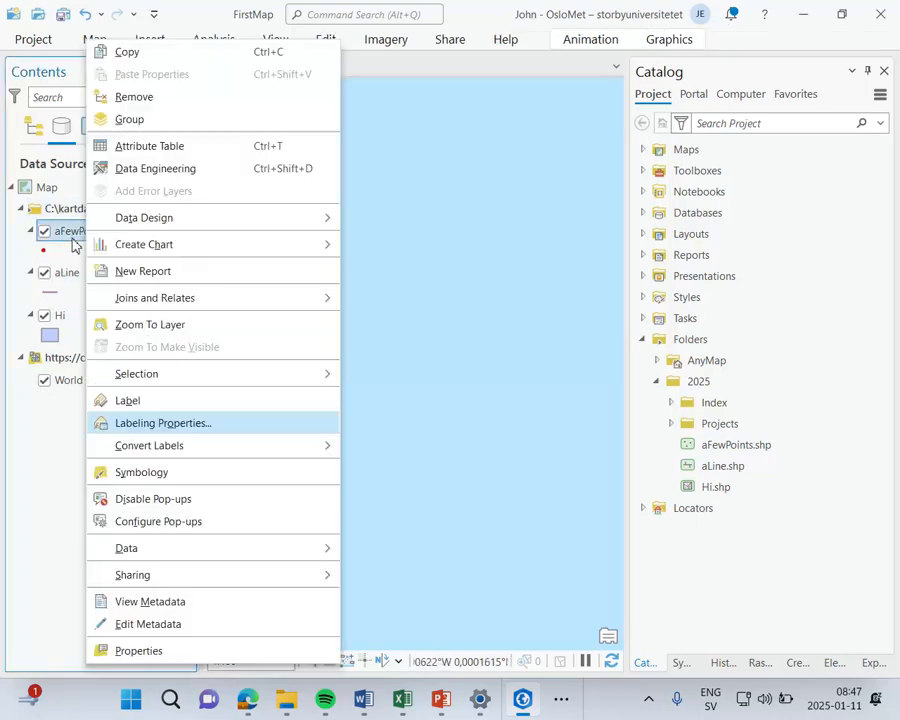
{"action": "left_click", "coordinate": [152, 332]}
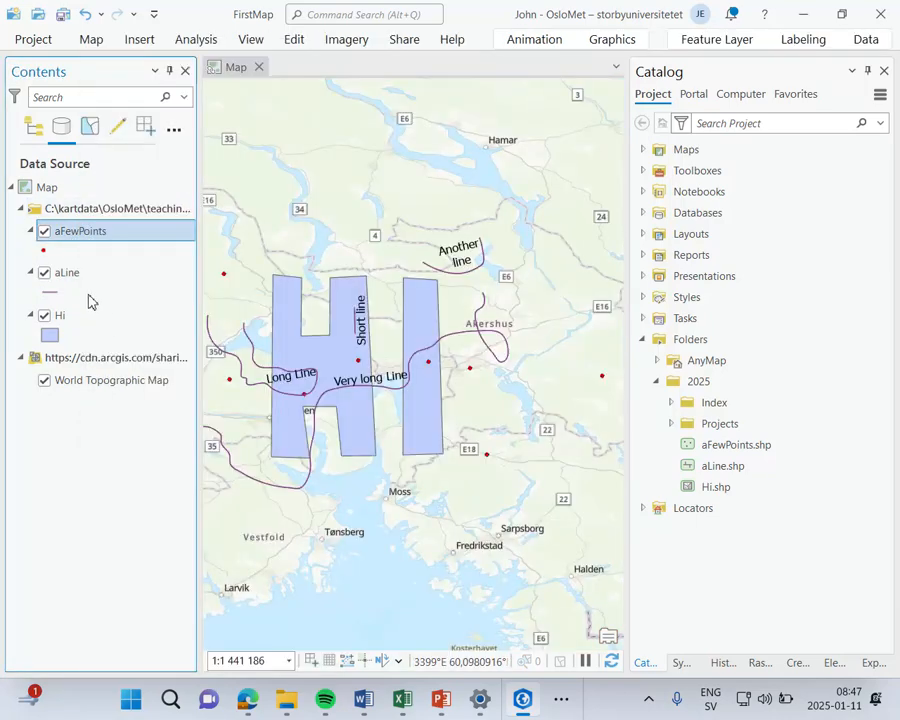
{"action": "right_click", "coordinate": [80, 245]}
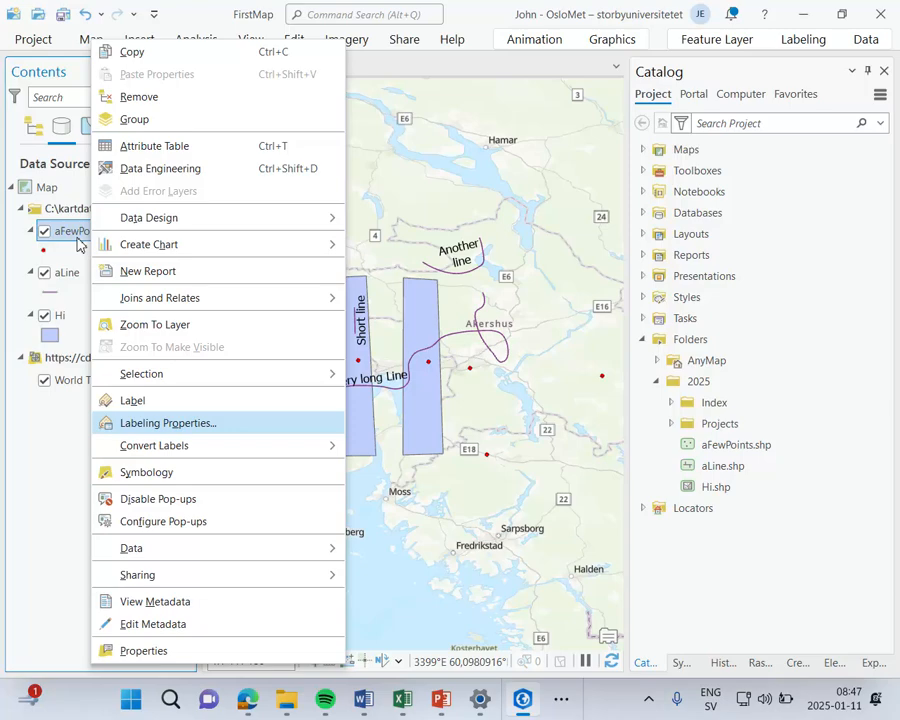
{"action": "left_click", "coordinate": [57, 448]}
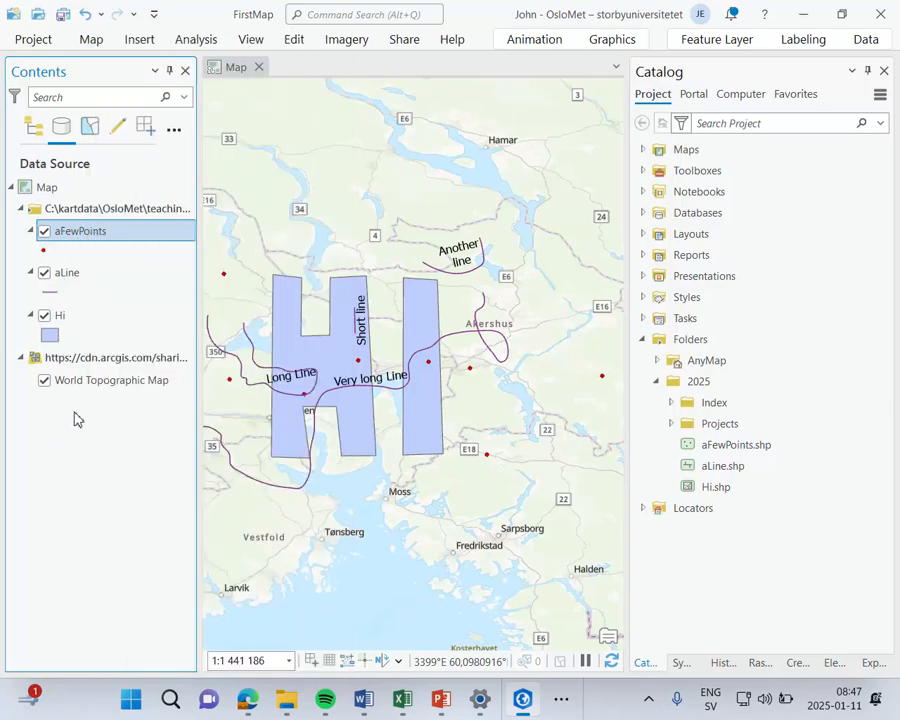
Step: Pin the ribbon so it stays expanded and bring up the Insert commands
{"action": "left_click", "coordinate": [92, 40]}
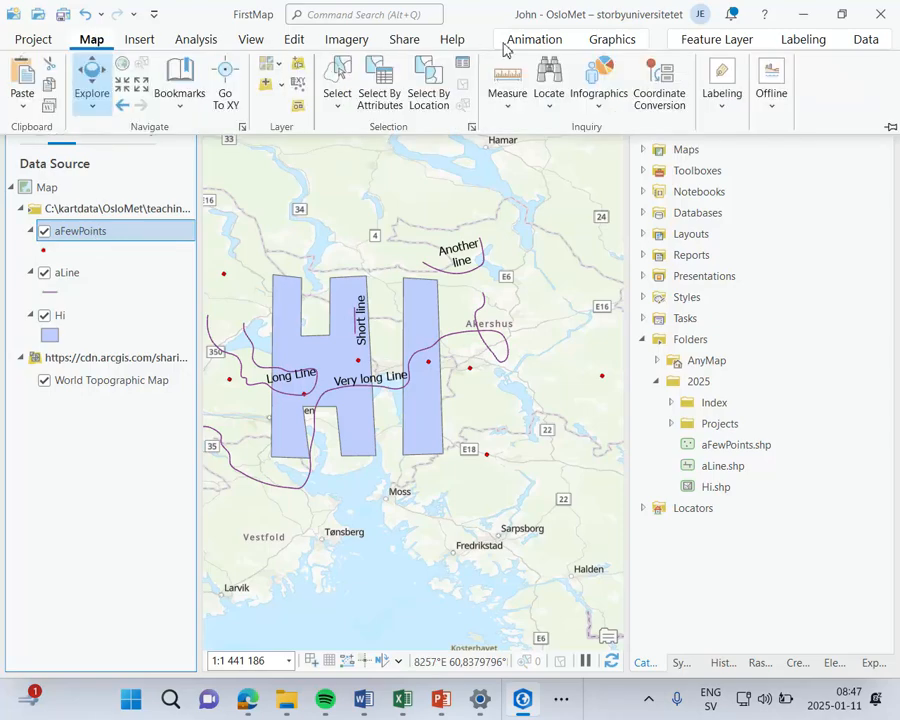
{"action": "left_click", "coordinate": [888, 129]}
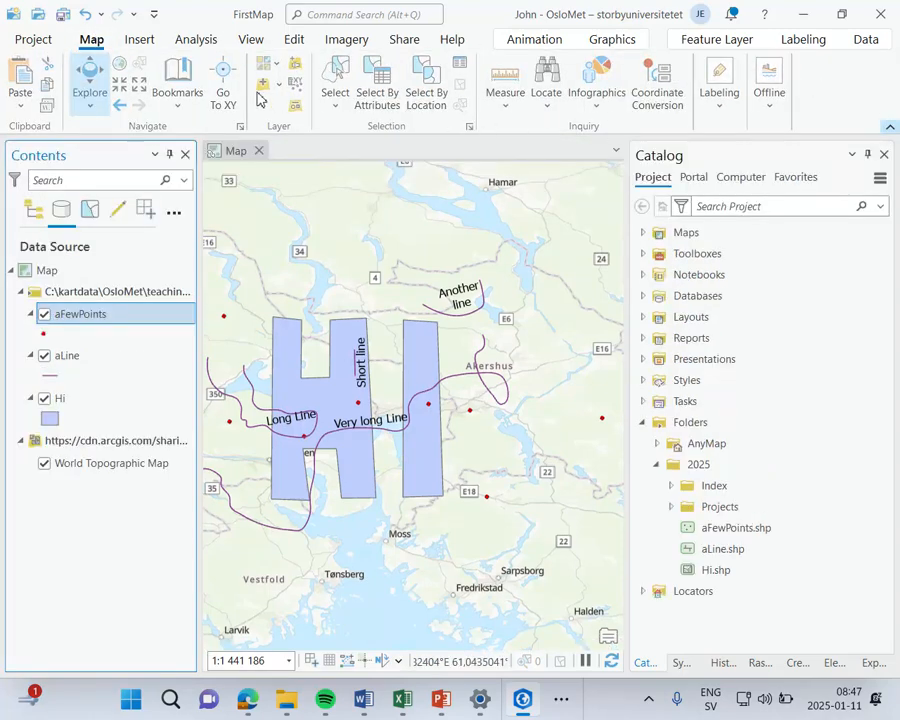
{"action": "left_click", "coordinate": [140, 40]}
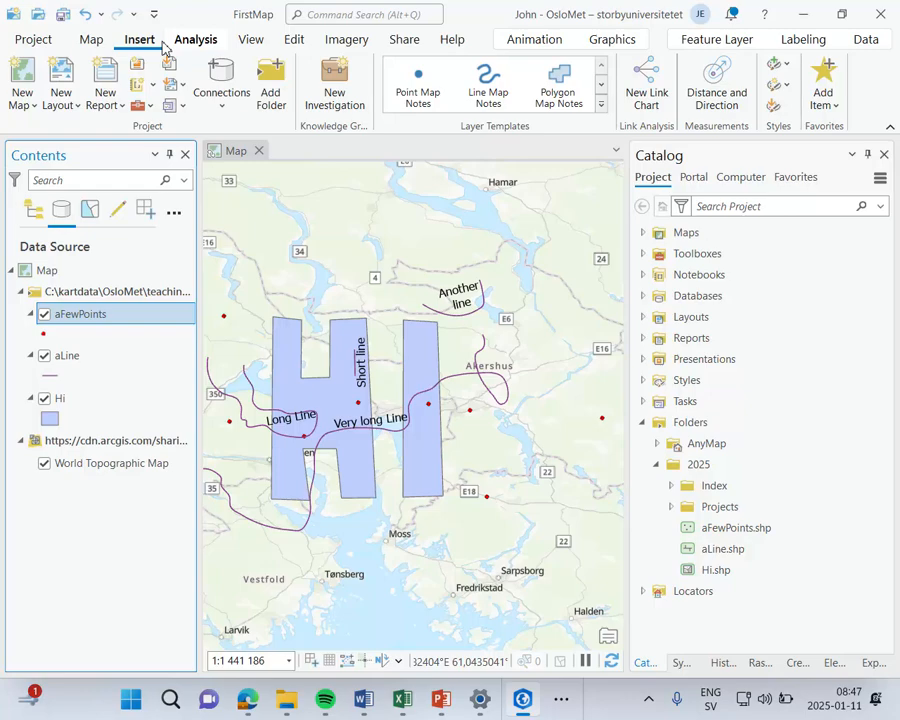
Step: Create a new notebook in the project, check its cell type options and close its view
{"action": "left_click", "coordinate": [141, 90]}
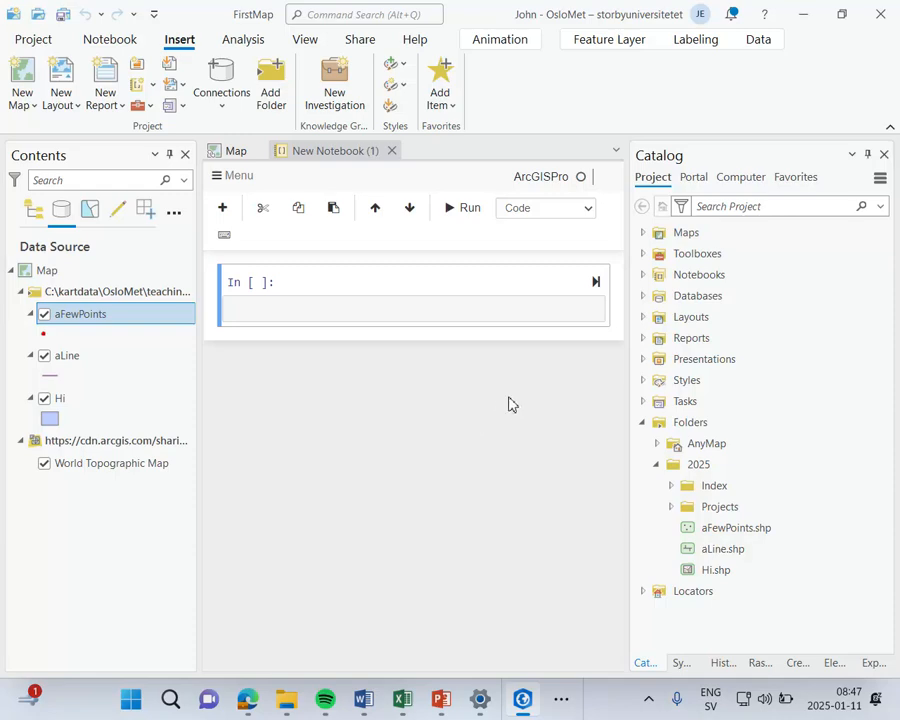
{"action": "left_click", "coordinate": [559, 220]}
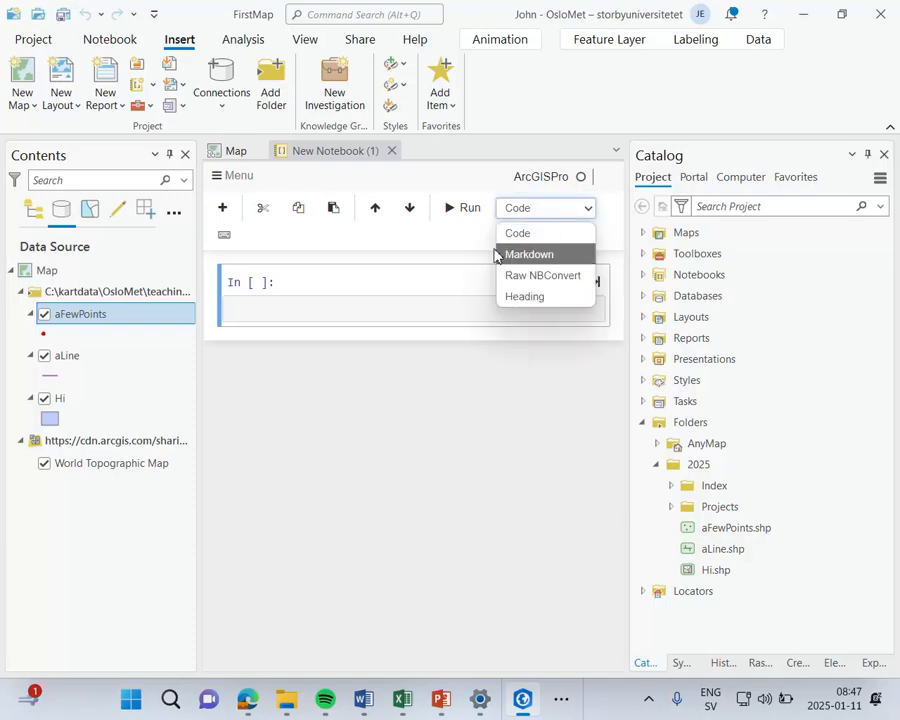
{"action": "left_click", "coordinate": [472, 372]}
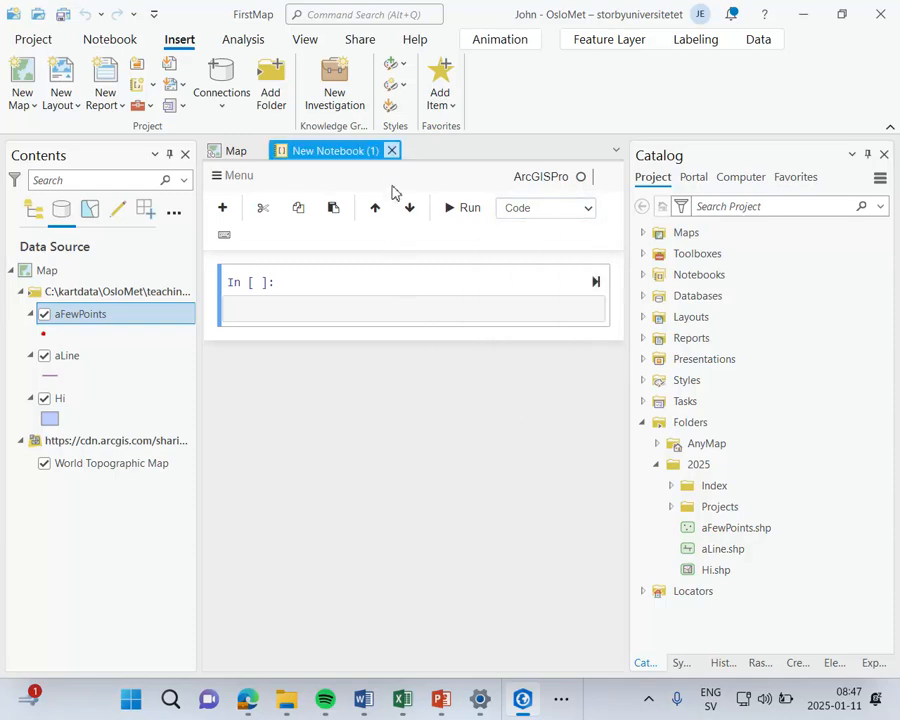
{"action": "left_click", "coordinate": [392, 150]}
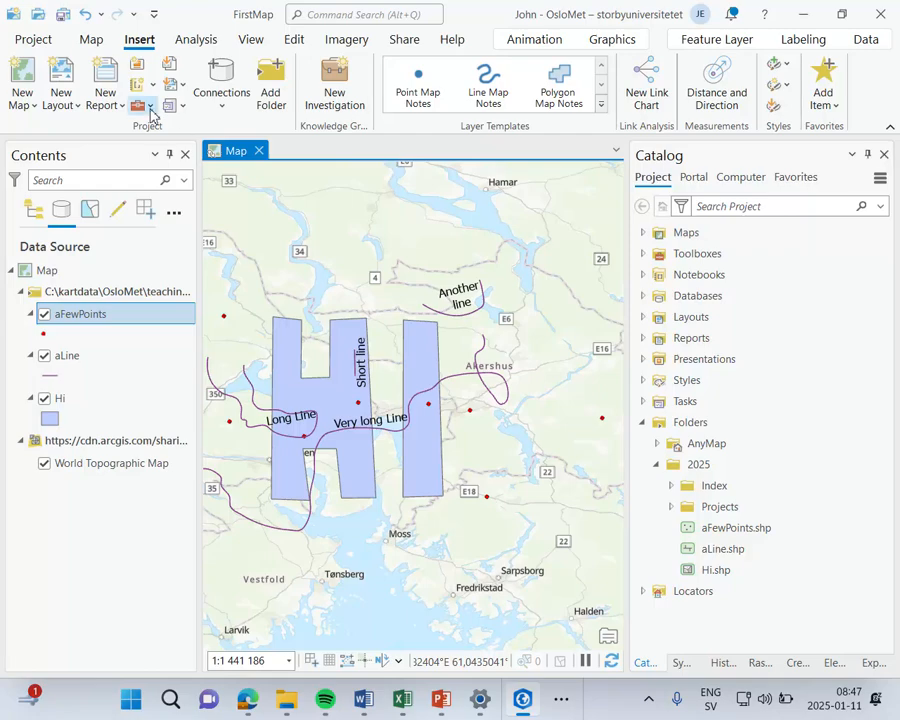
Step: Review the options for adding toolboxes and connections, and look at the Import dialog without importing anything
{"action": "left_click", "coordinate": [150, 106]}
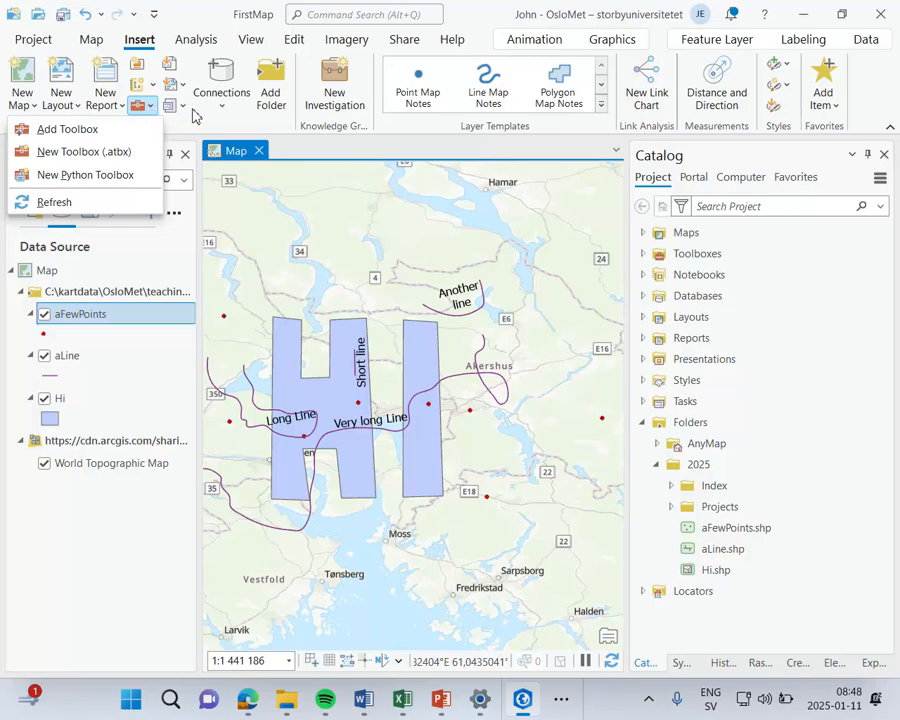
{"action": "left_click", "coordinate": [222, 95]}
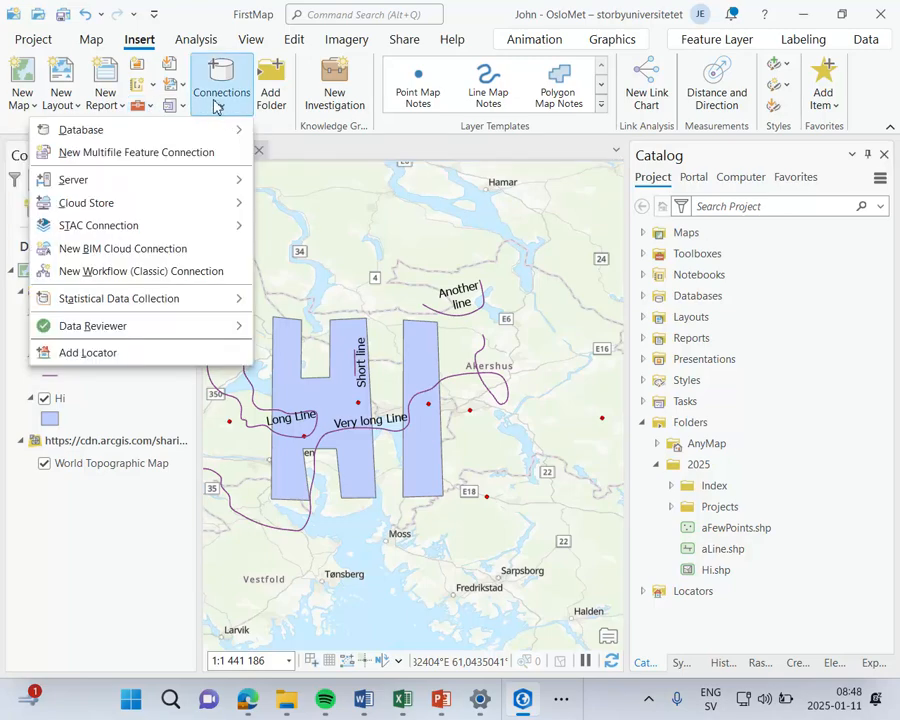
{"action": "left_click", "coordinate": [200, 20]}
{"action": "left_click", "coordinate": [172, 66]}
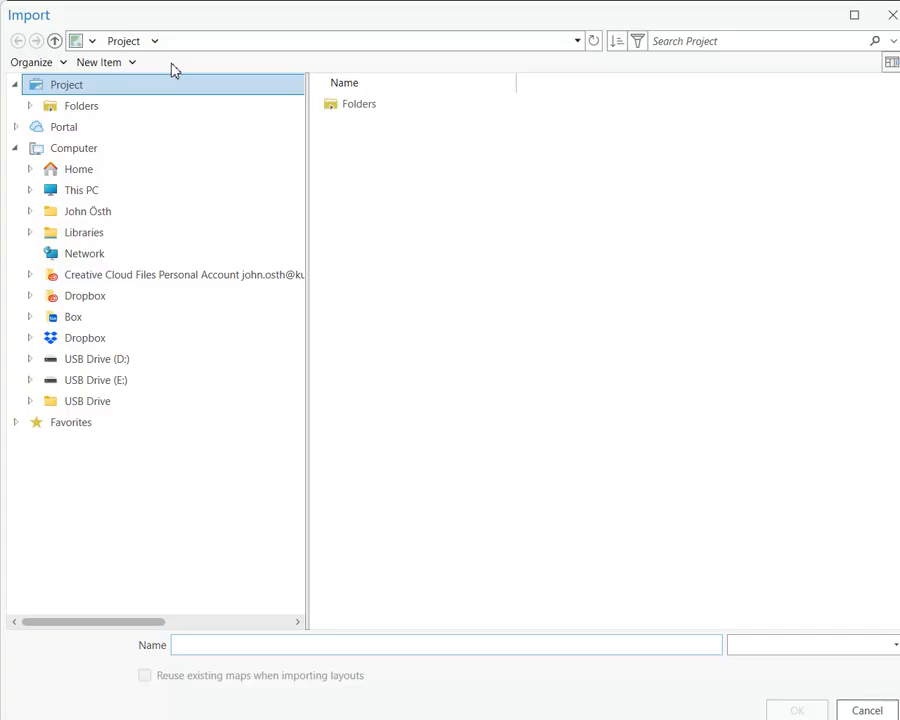
{"action": "left_click", "coordinate": [892, 16]}
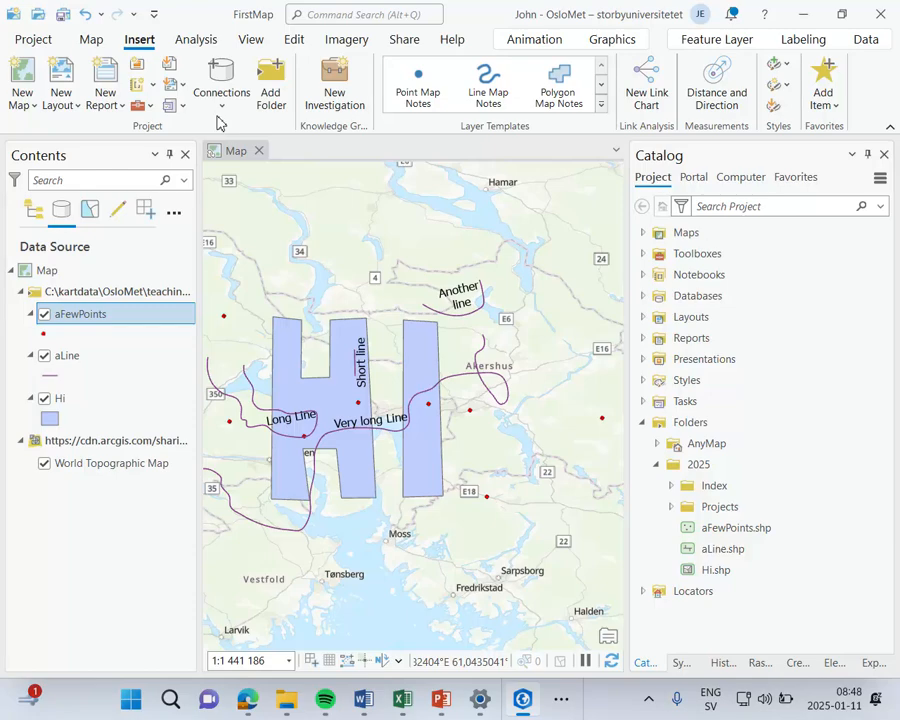
{"action": "left_click", "coordinate": [226, 110]}
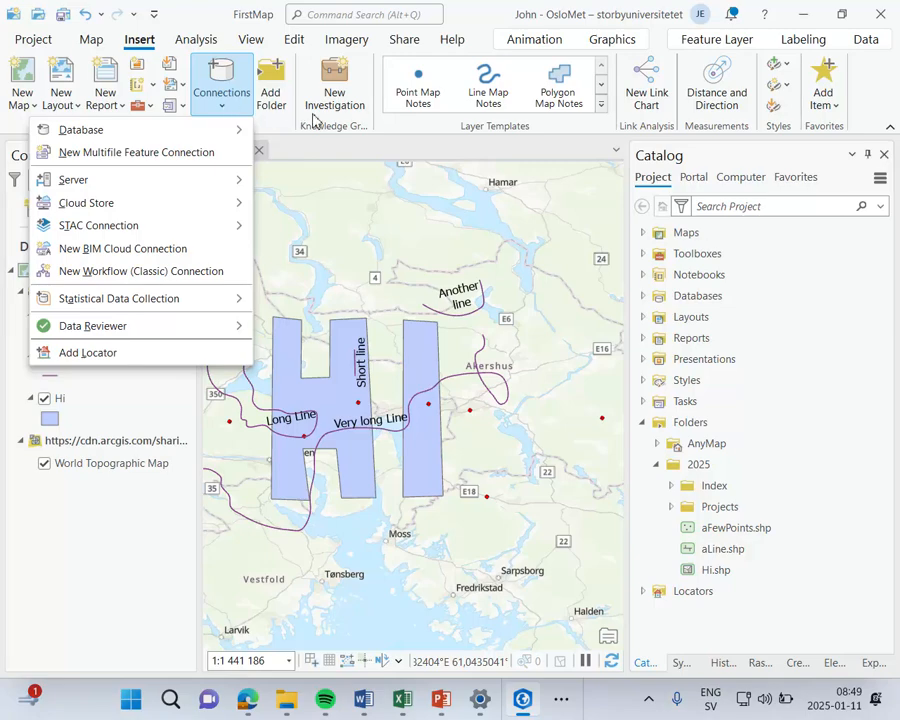
{"action": "left_click", "coordinate": [352, 151]}
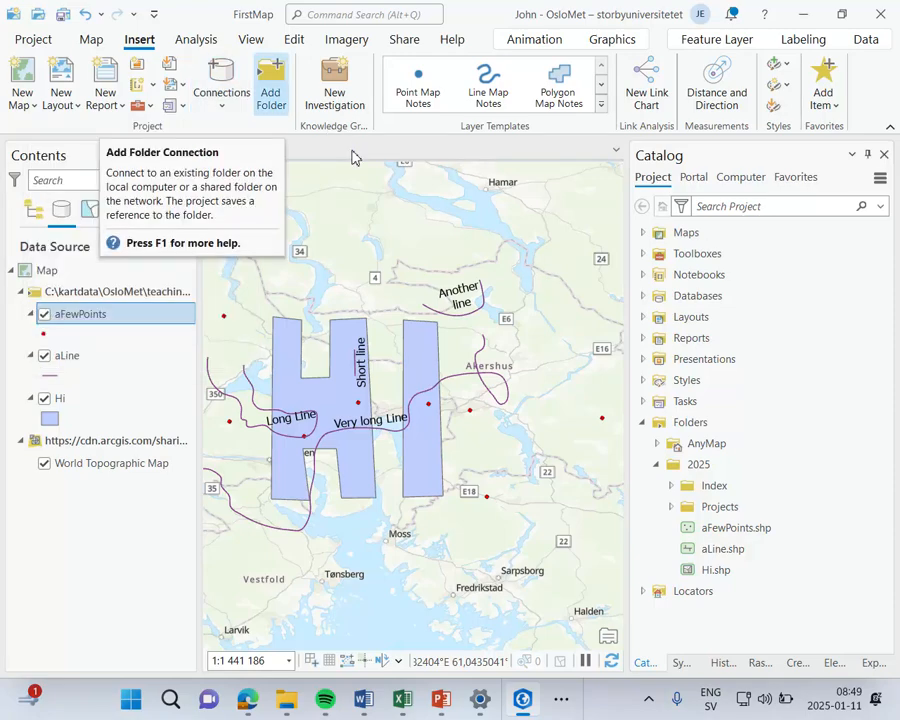
Step: Add a folder connection to the maldives-latest-free.shp folder inside the teaching folder
{"action": "left_click", "coordinate": [283, 92]}
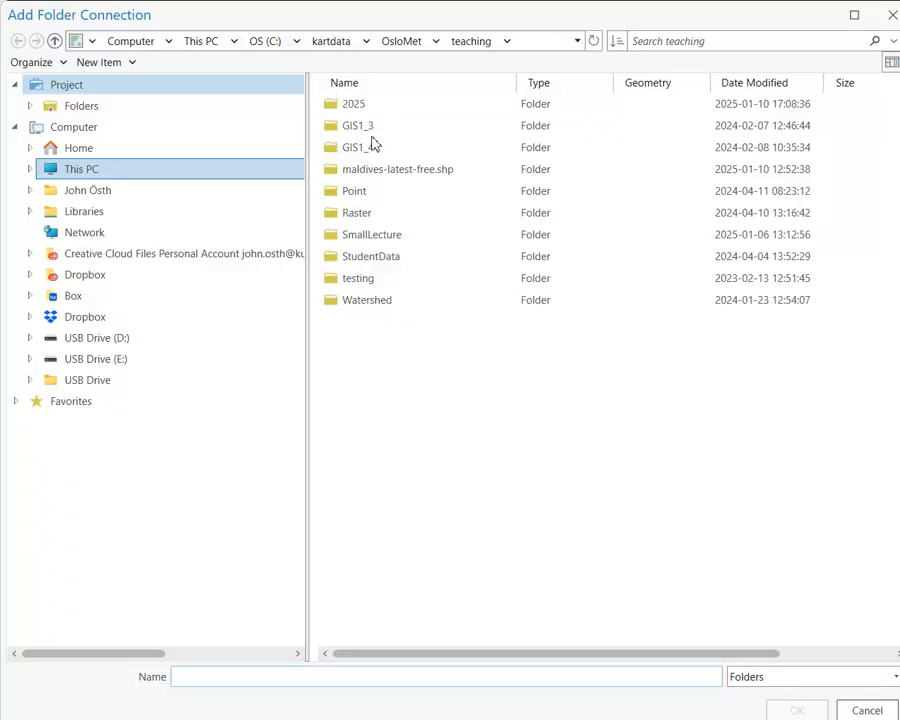
{"action": "left_click", "coordinate": [373, 149]}
{"action": "left_click", "coordinate": [373, 149]}
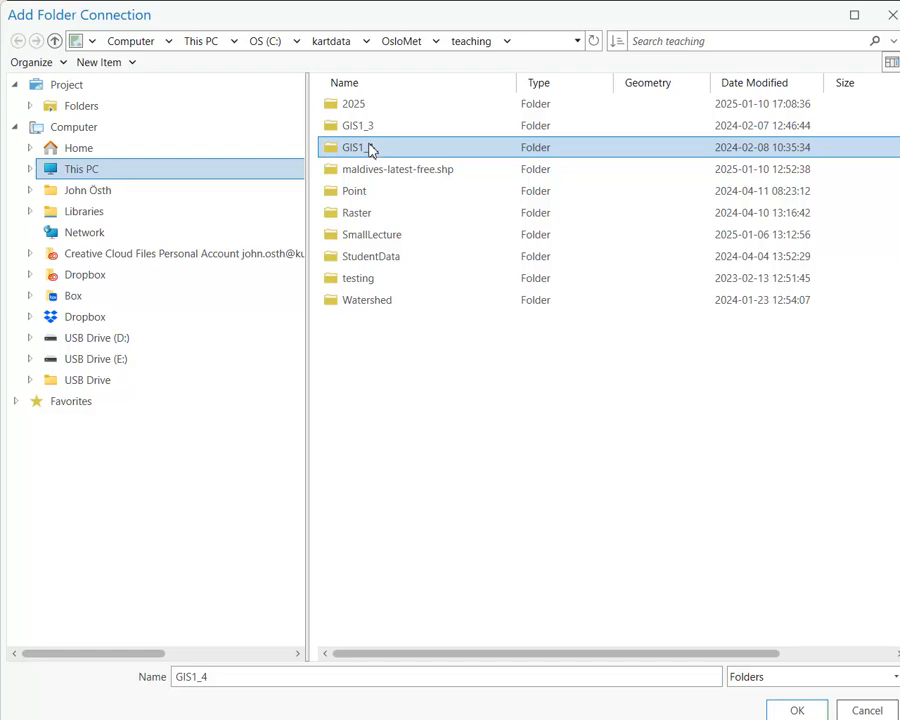
{"action": "left_click", "coordinate": [366, 108]}
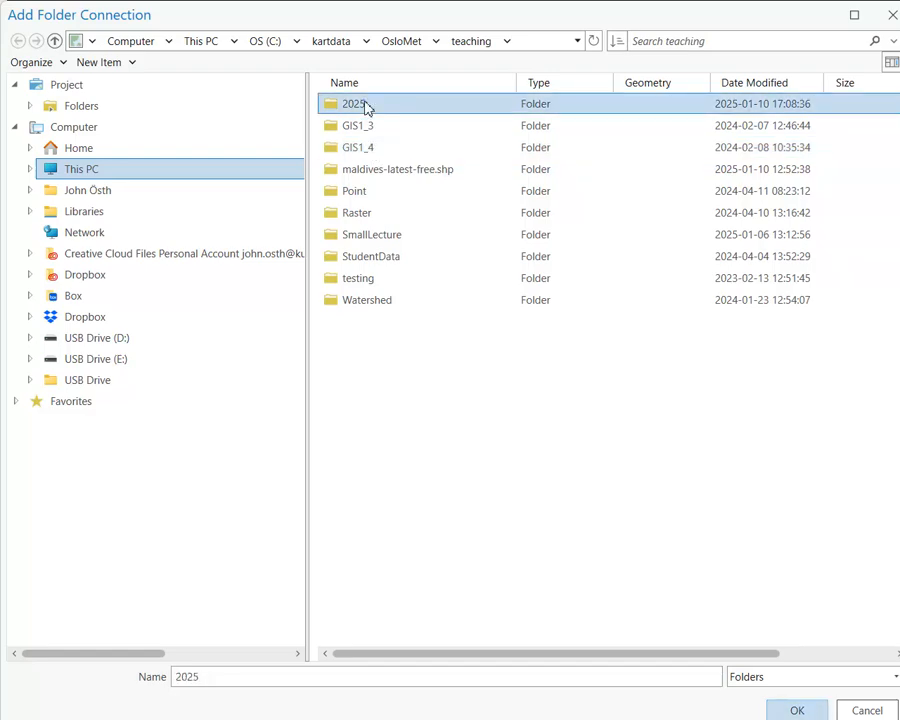
{"action": "left_click", "coordinate": [399, 177]}
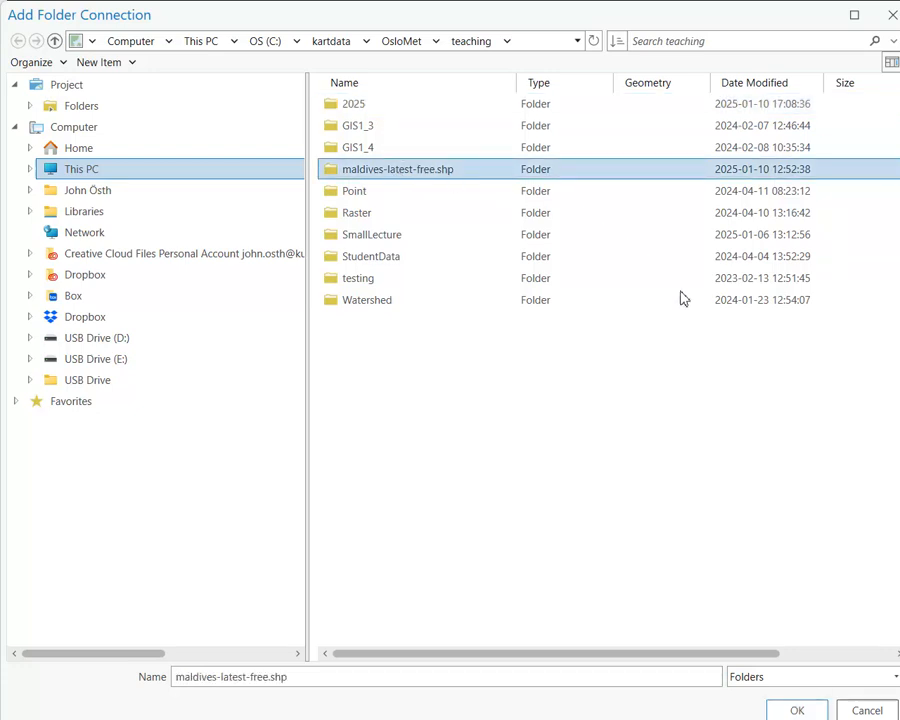
{"action": "left_click", "coordinate": [797, 710]}
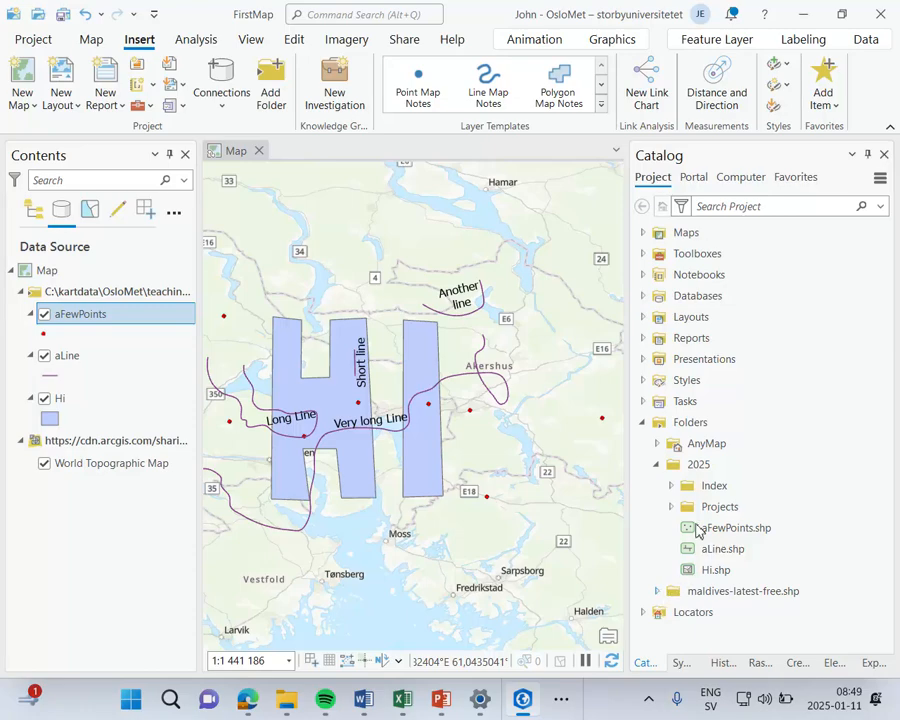
Step: Browse the shapefiles in the maldives-latest-free.shp folder connection, then collapse the folder again
{"action": "left_click", "coordinate": [700, 467]}
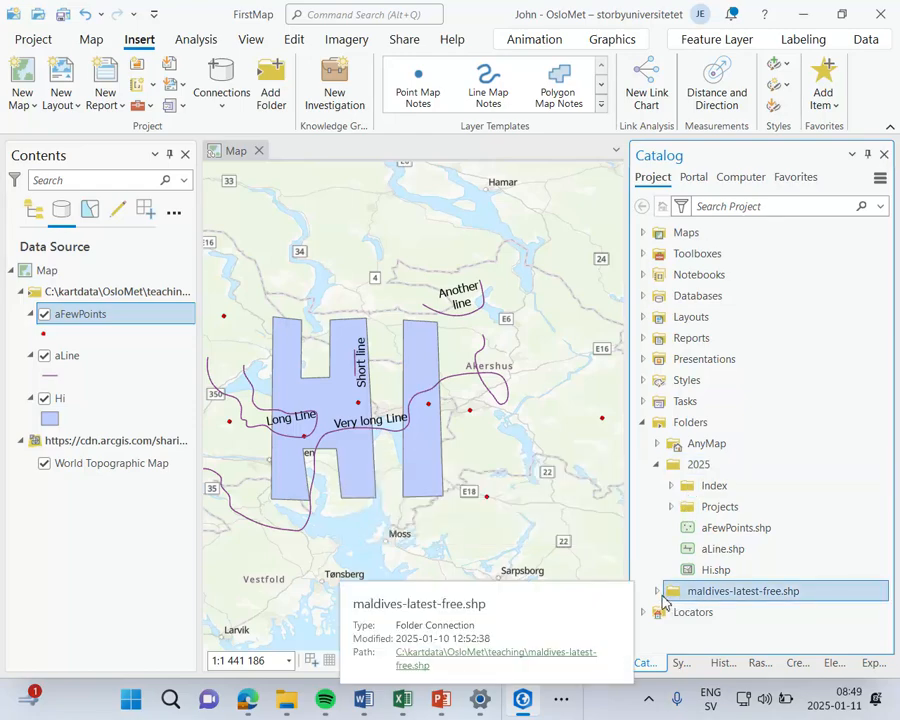
{"action": "double_click", "coordinate": [666, 596]}
{"action": "scroll", "coordinate": [727, 550], "scroll_direction": "down", "scroll_amount": 4}
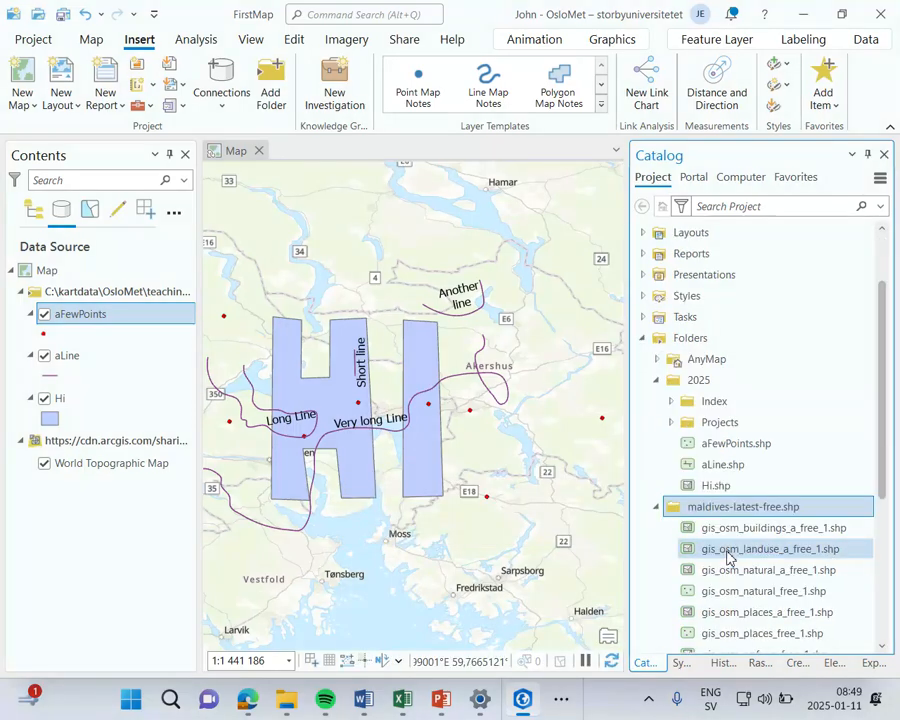
{"action": "scroll", "coordinate": [727, 553], "scroll_direction": "down", "scroll_amount": 2}
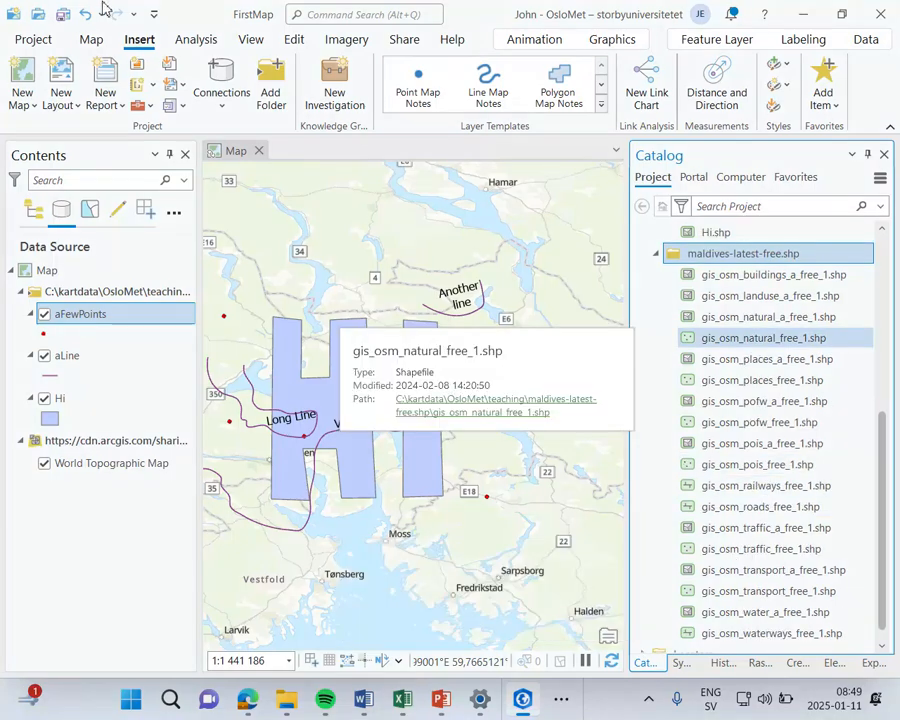
{"action": "scroll", "coordinate": [694, 336], "scroll_direction": "up", "scroll_amount": 2}
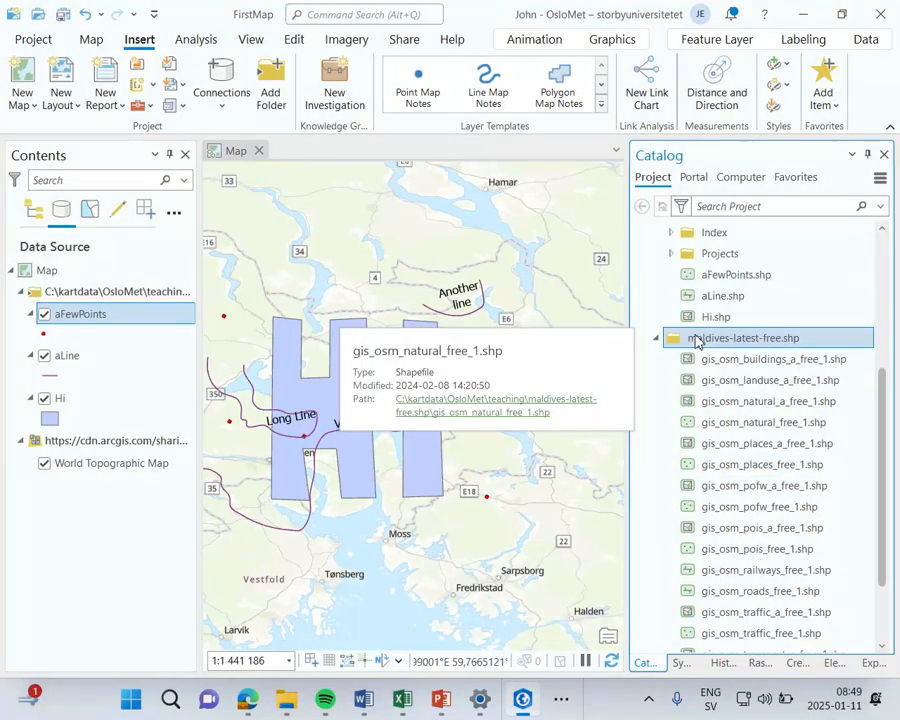
{"action": "left_click", "coordinate": [656, 342]}
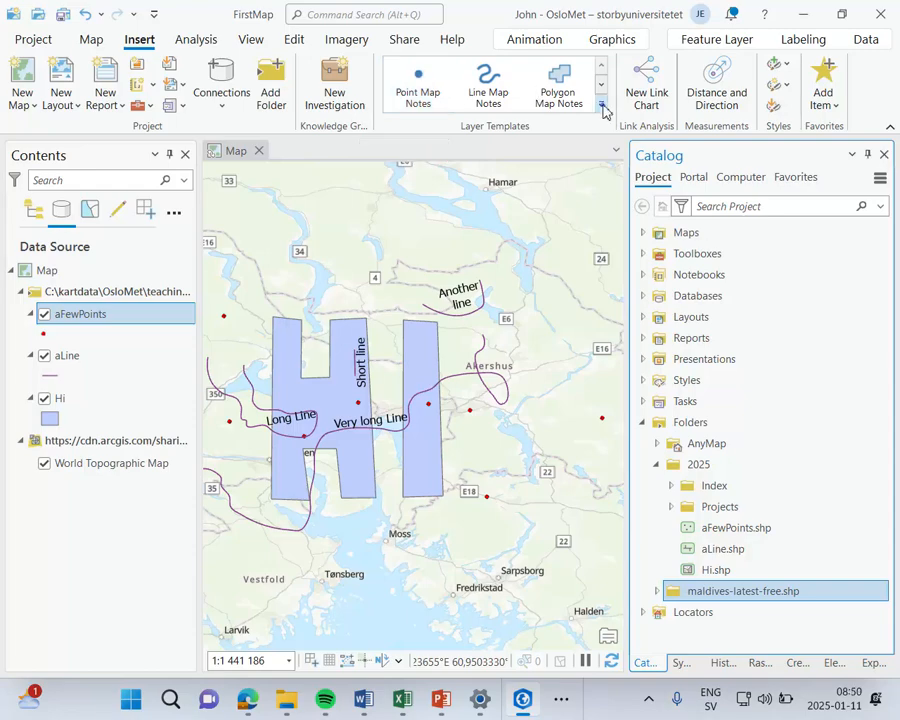
Step: Review the map notes layer templates and the item types that can be added to Favorites
{"action": "left_click", "coordinate": [603, 108]}
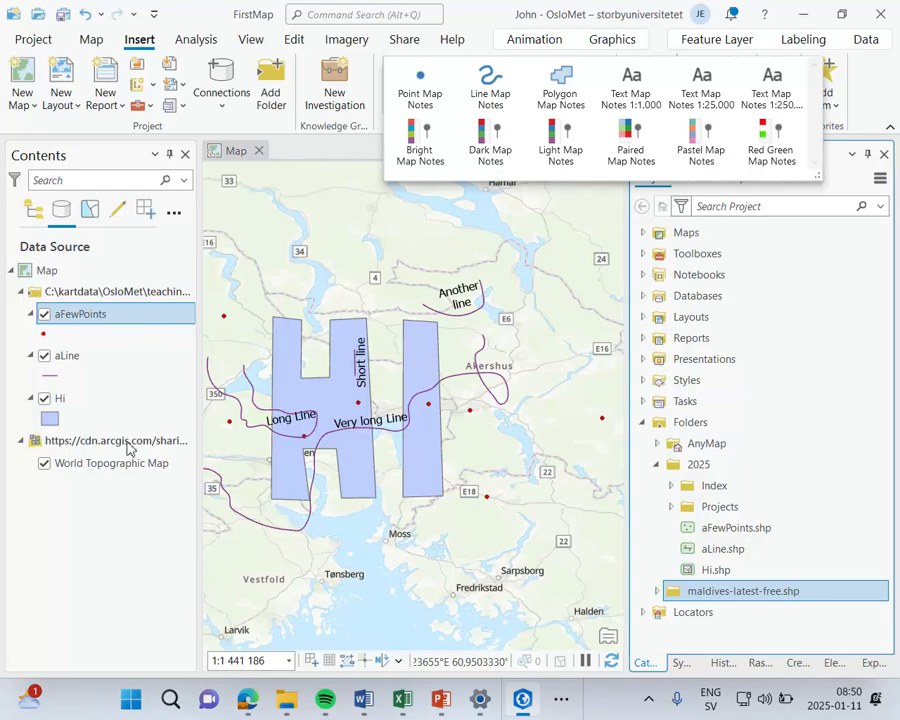
{"action": "left_click", "coordinate": [125, 518]}
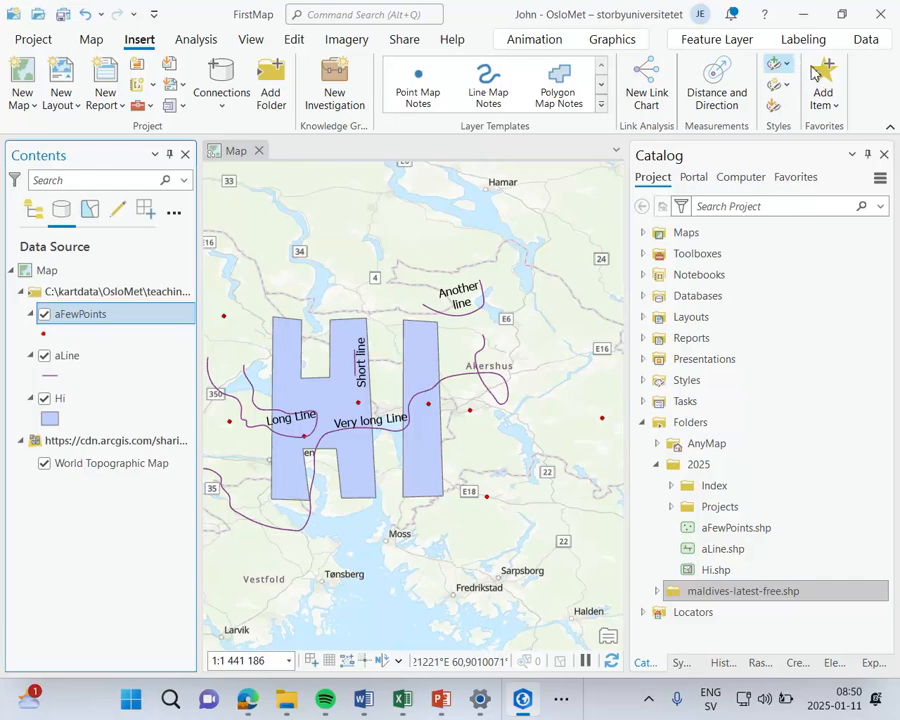
{"action": "left_click", "coordinate": [835, 106]}
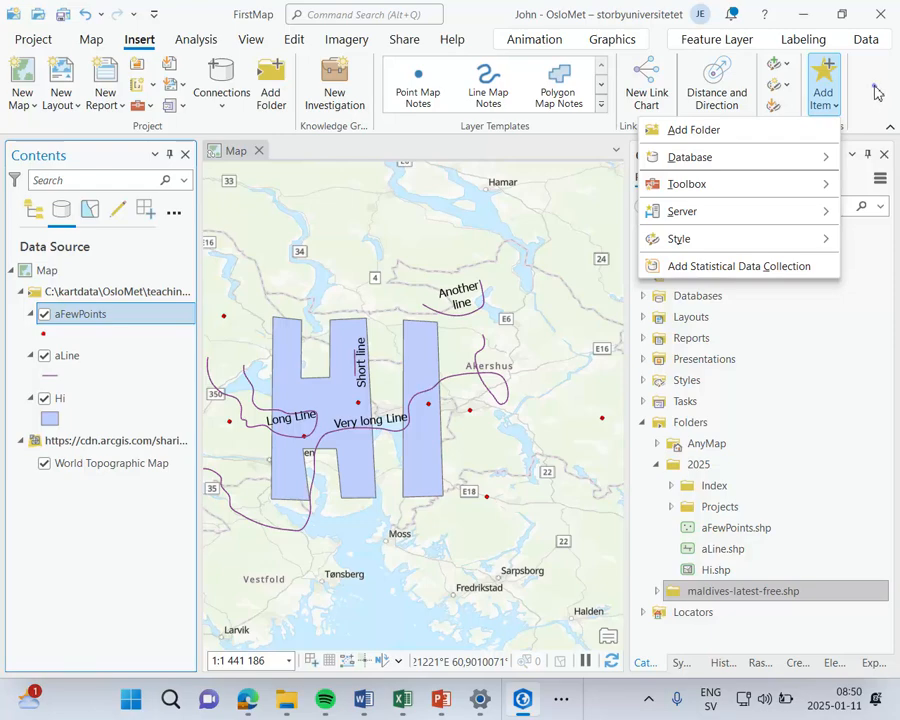
{"action": "left_click", "coordinate": [876, 92]}
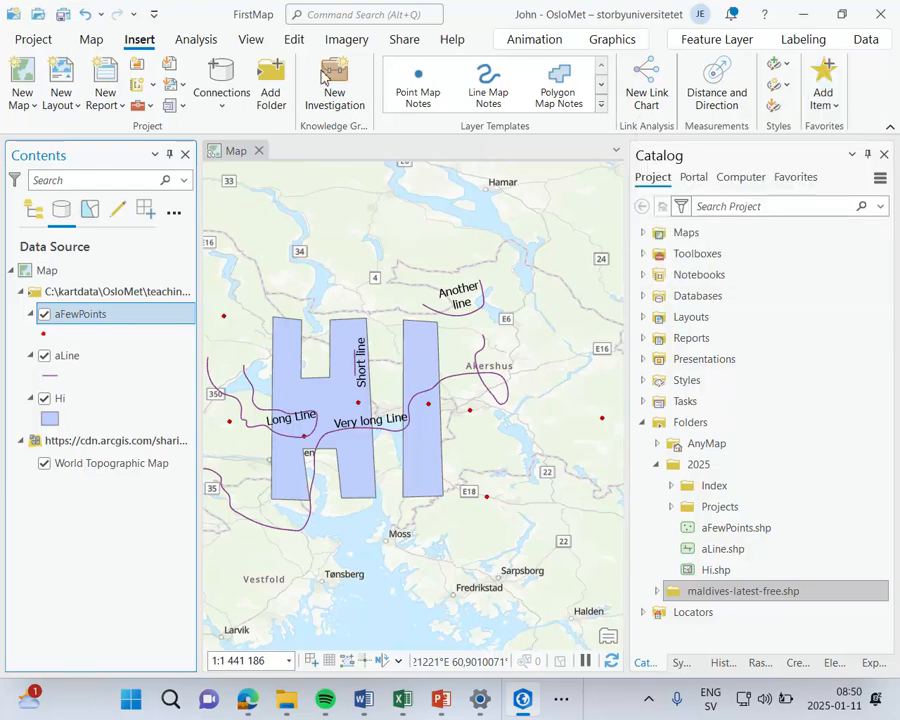
Step: Open the geoprocessing toolboxes and inspect the Conversion toolset in AllSource Tools
{"action": "left_click", "coordinate": [198, 42]}
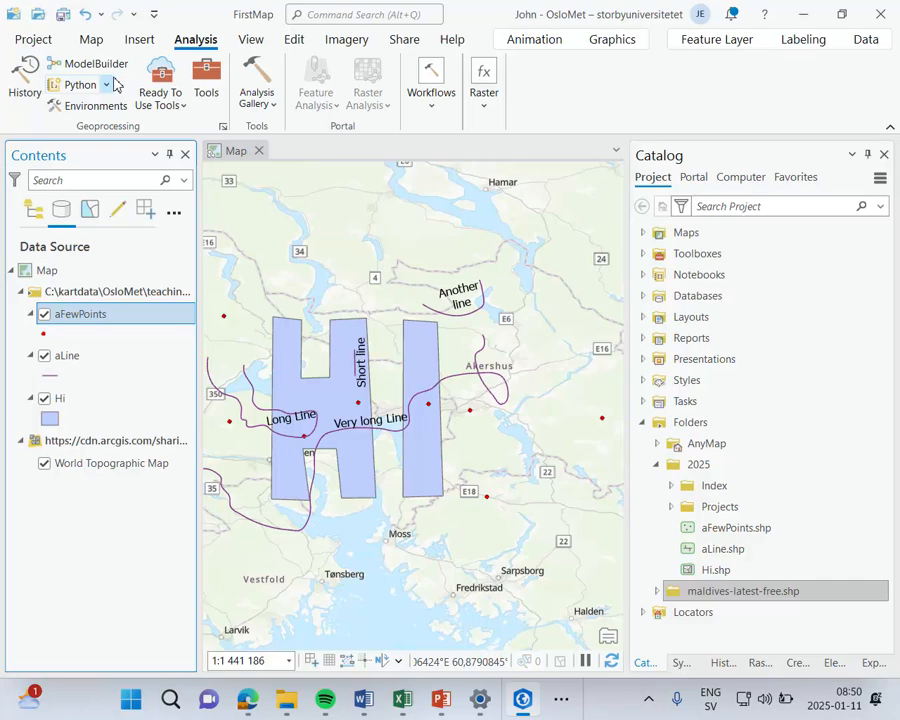
{"action": "left_click", "coordinate": [208, 90]}
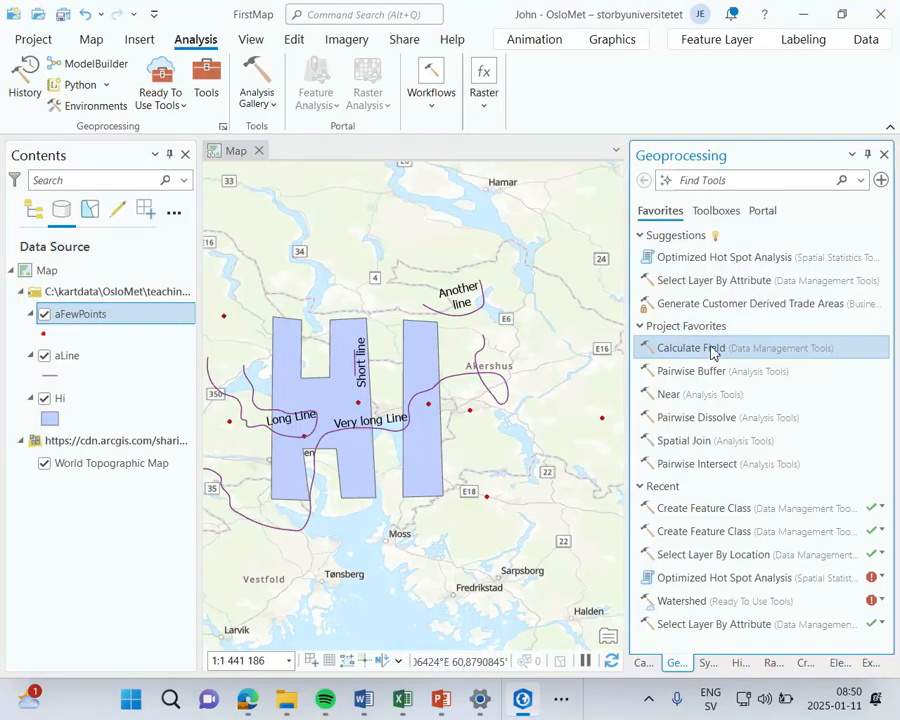
{"action": "left_click", "coordinate": [718, 212]}
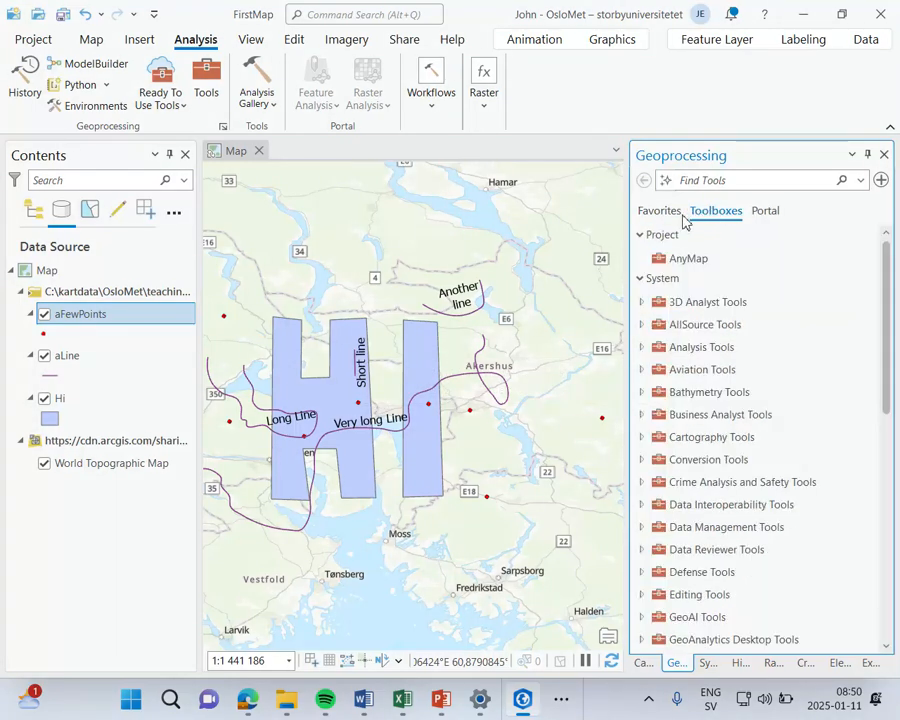
{"action": "left_click", "coordinate": [642, 324]}
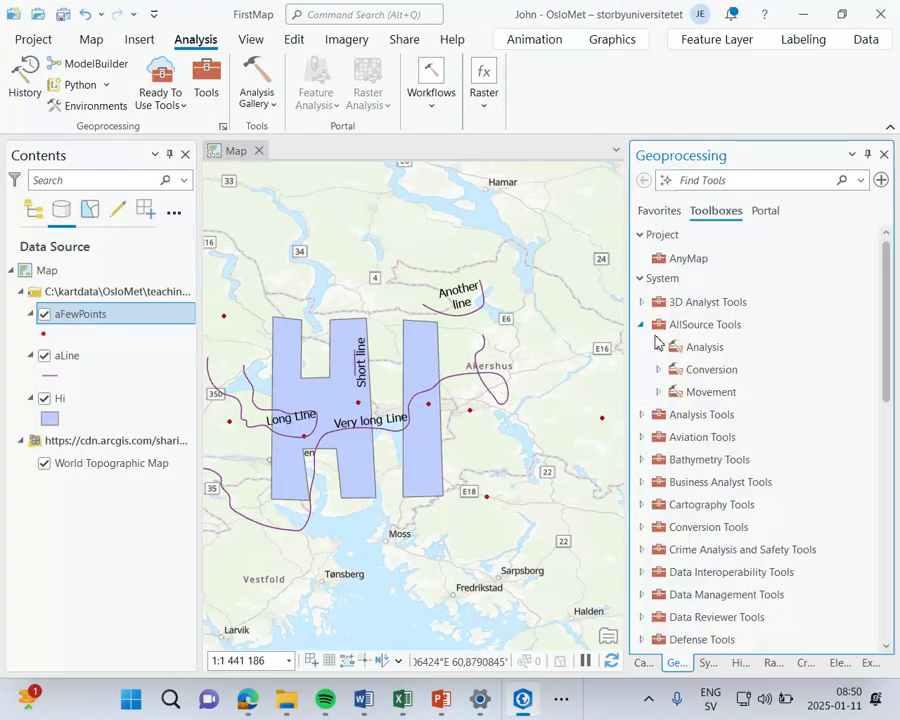
{"action": "left_click", "coordinate": [659, 369]}
{"action": "left_click", "coordinate": [678, 356]}
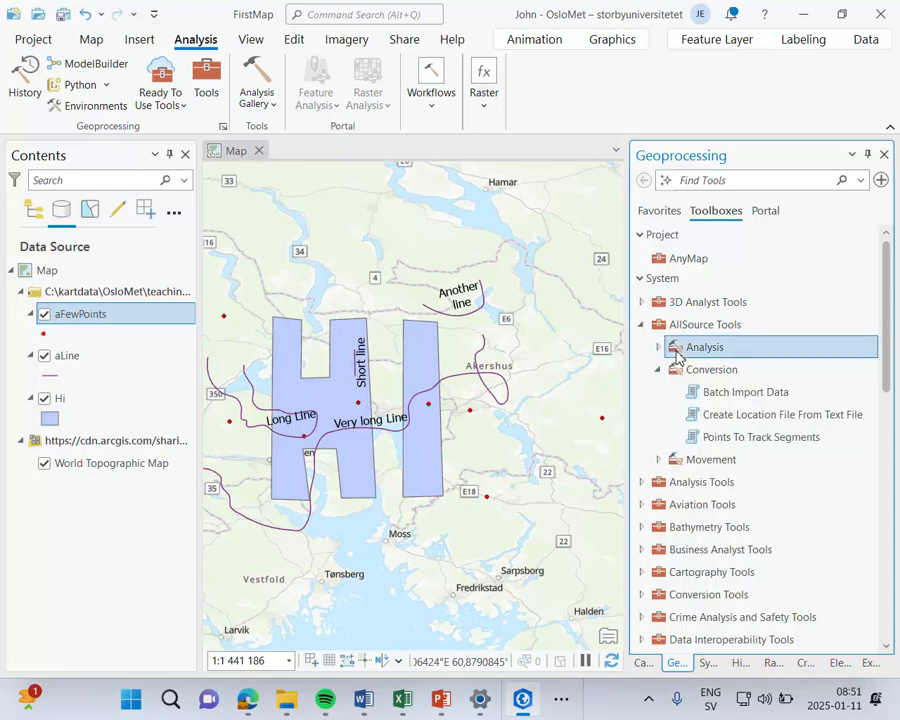
Step: Examine the Proximity toolset in Analysis Tools and browse the remaining system toolboxes
{"action": "double_click", "coordinate": [660, 486]}
{"action": "scroll", "coordinate": [660, 488], "scroll_direction": "down", "scroll_amount": 3}
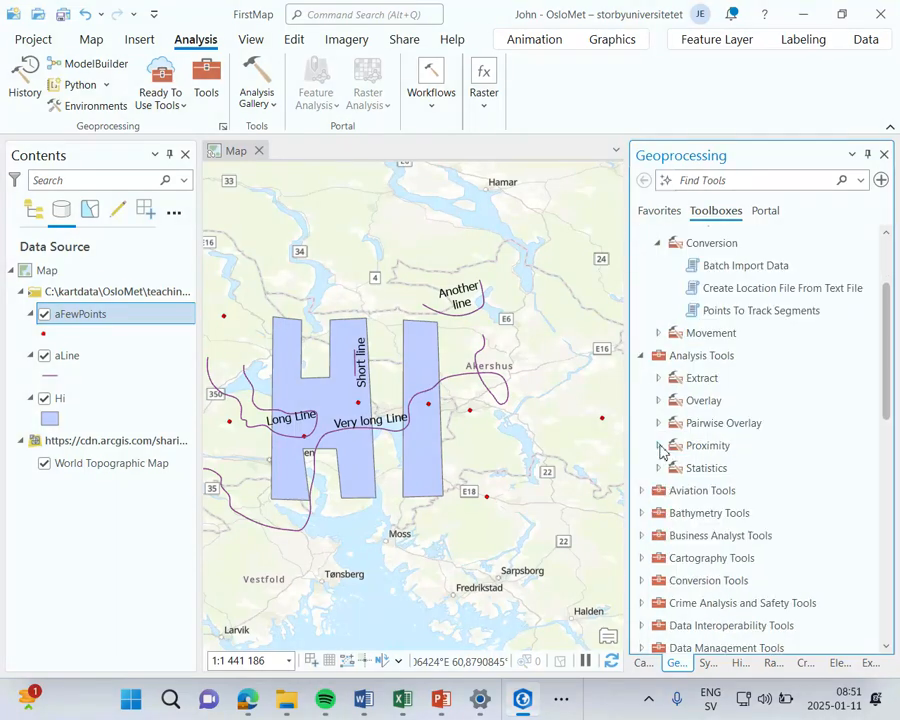
{"action": "left_click", "coordinate": [659, 445]}
{"action": "left_click", "coordinate": [690, 490]}
{"action": "scroll", "coordinate": [690, 488], "scroll_direction": "down", "scroll_amount": 5}
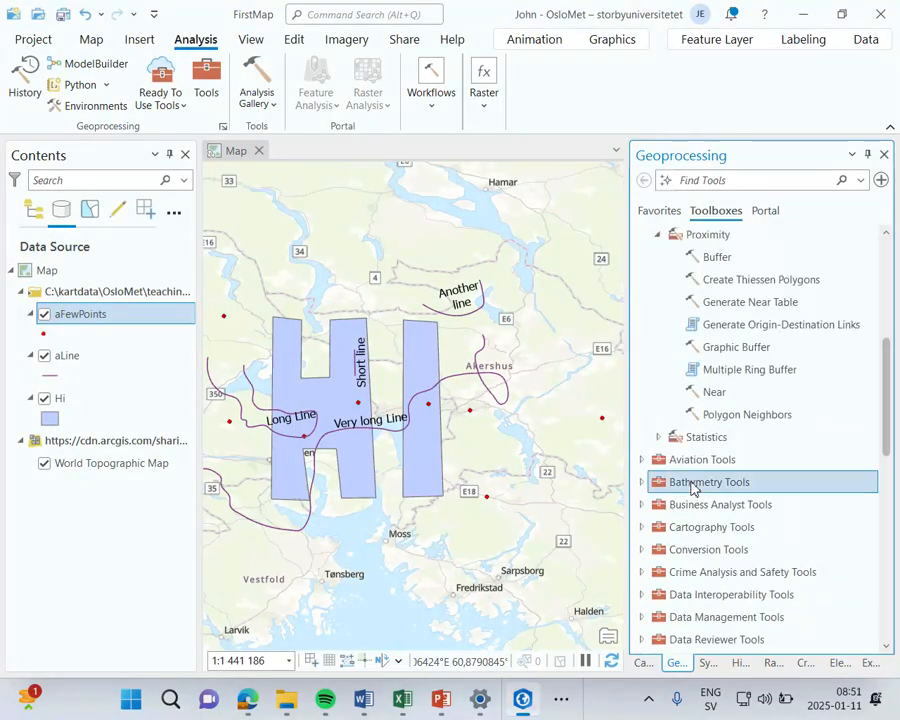
{"action": "scroll", "coordinate": [680, 462], "scroll_direction": "down", "scroll_amount": 9}
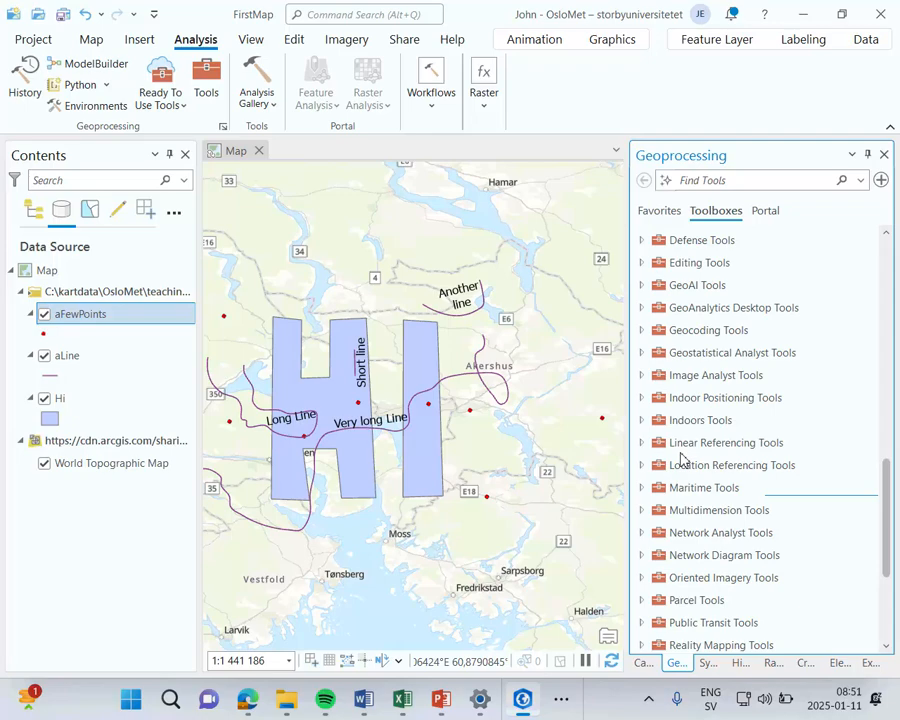
{"action": "scroll", "coordinate": [716, 340], "scroll_direction": "up", "scroll_amount": 17}
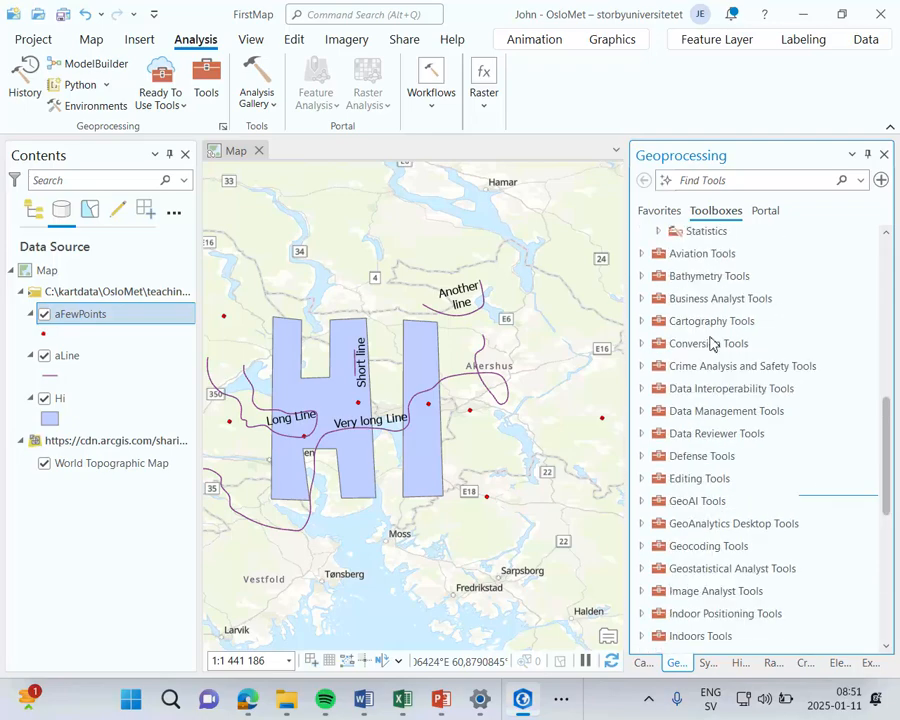
Step: Search the geoprocessing tools for "near" and browse the matching tools
{"action": "left_click", "coordinate": [708, 181]}
{"action": "type", "text": "near"}
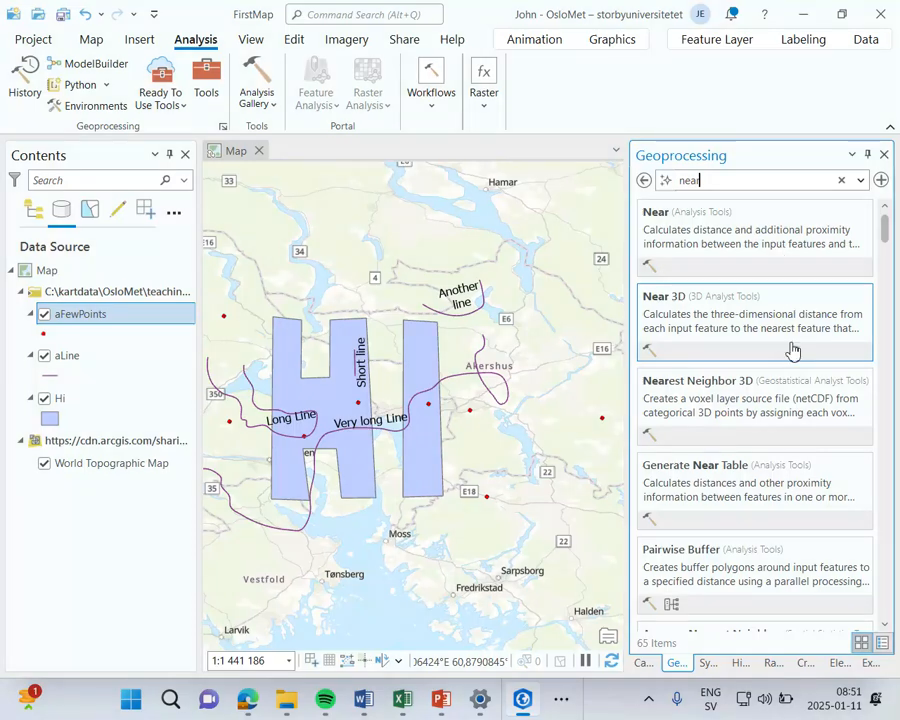
{"action": "scroll", "coordinate": [793, 349], "scroll_direction": "down", "scroll_amount": 3}
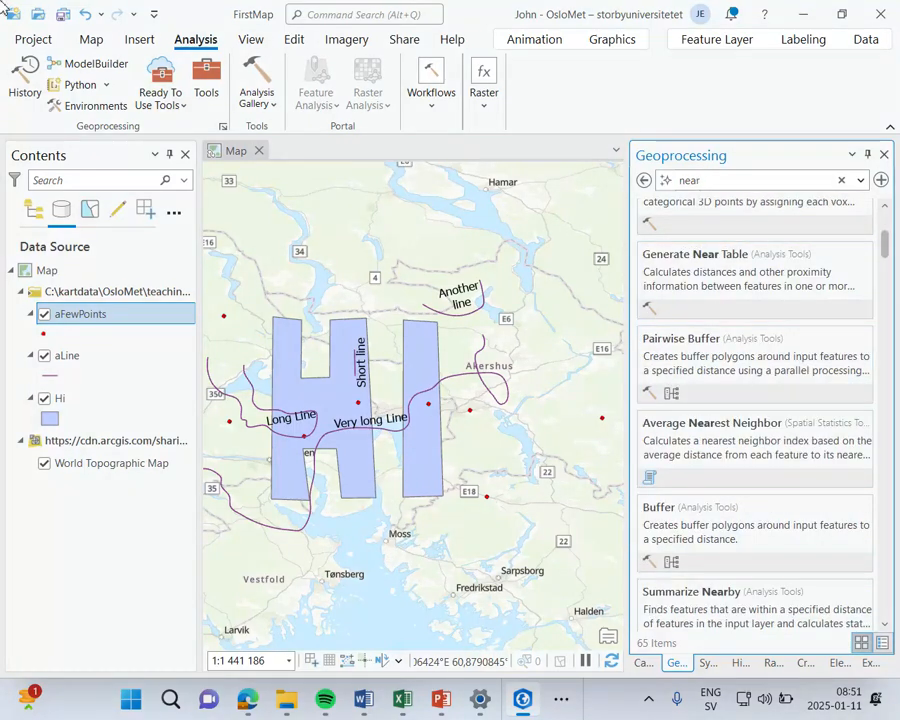
{"action": "left_click", "coordinate": [613, 63]}
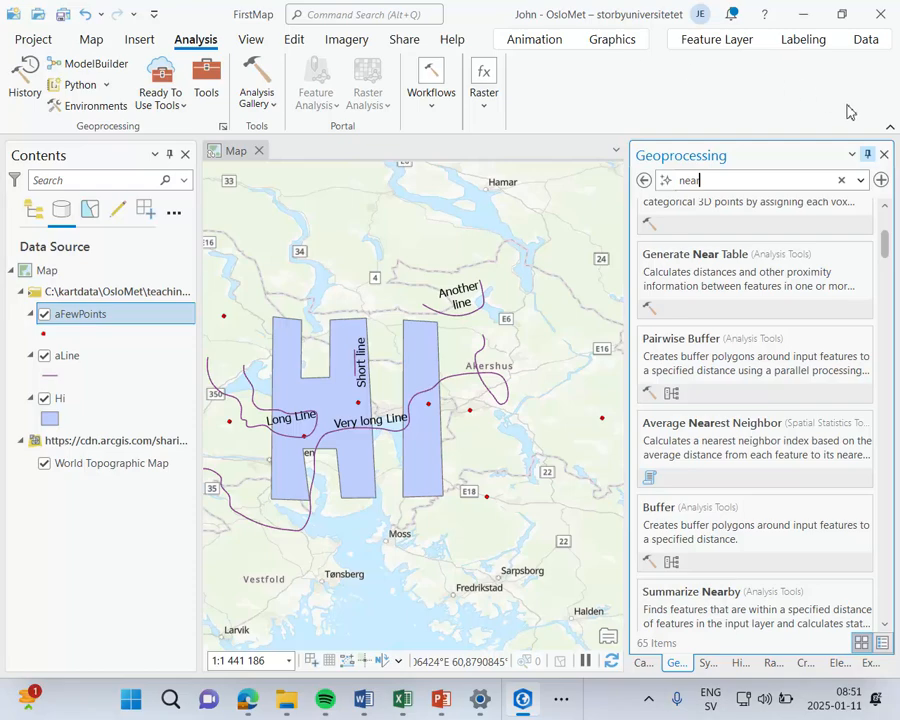
Step: Auto-hide the Geoprocessing pane group, then collapse the ribbon and restore it to its permanently expanded state
{"action": "left_click", "coordinate": [869, 154]}
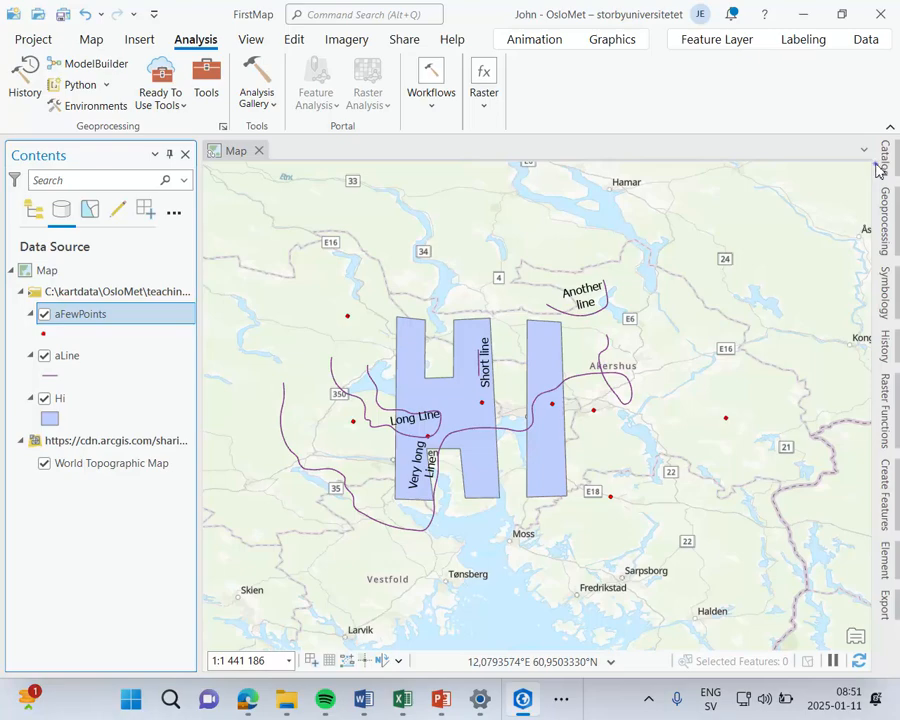
{"action": "left_click", "coordinate": [889, 127]}
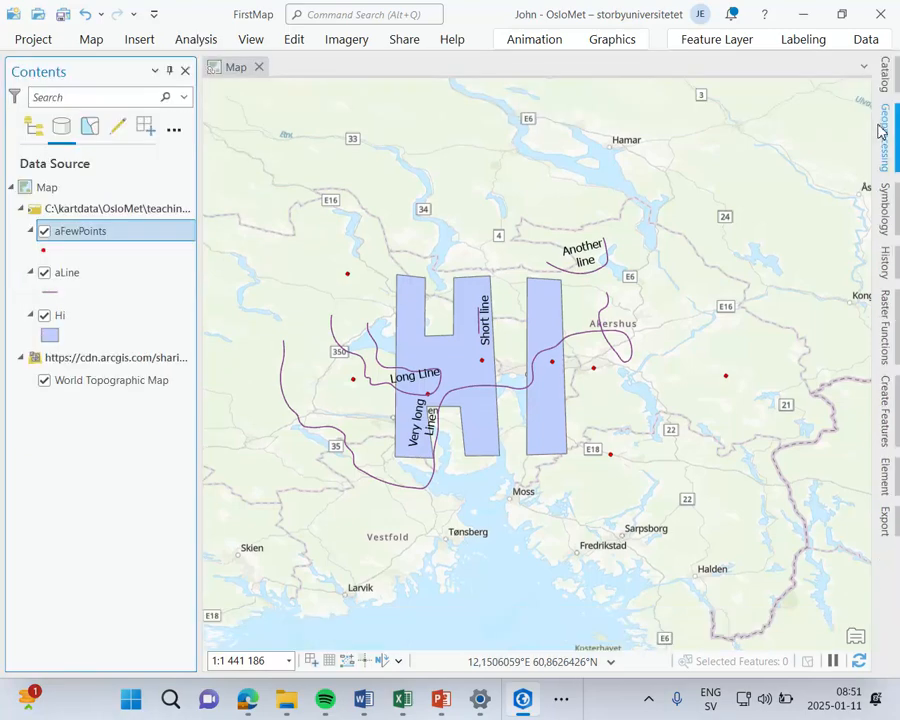
{"action": "left_click", "coordinate": [865, 68]}
{"action": "left_click", "coordinate": [868, 42]}
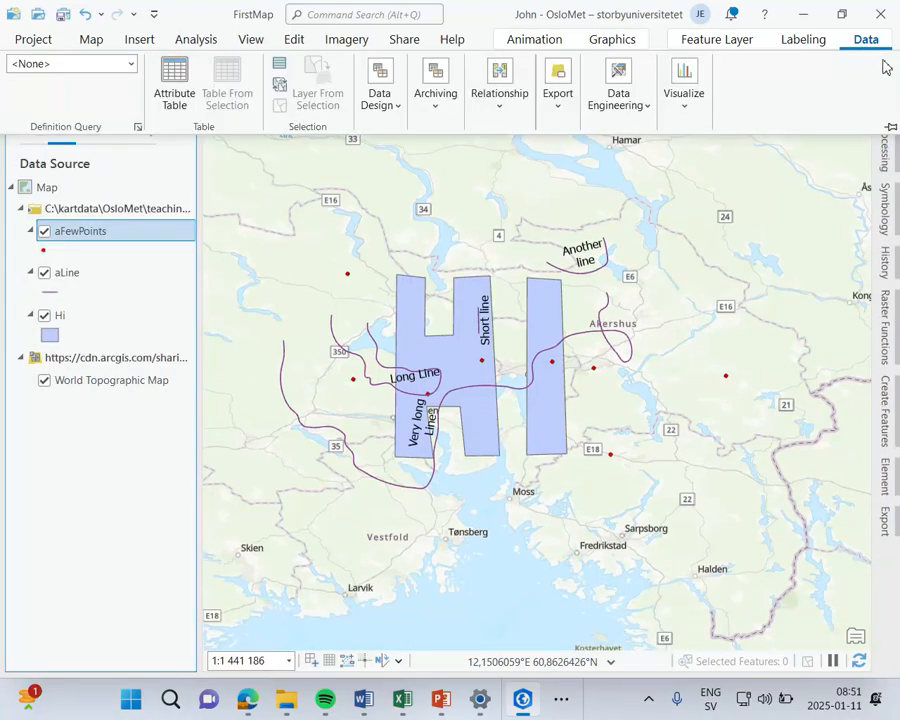
{"action": "left_click", "coordinate": [887, 127]}
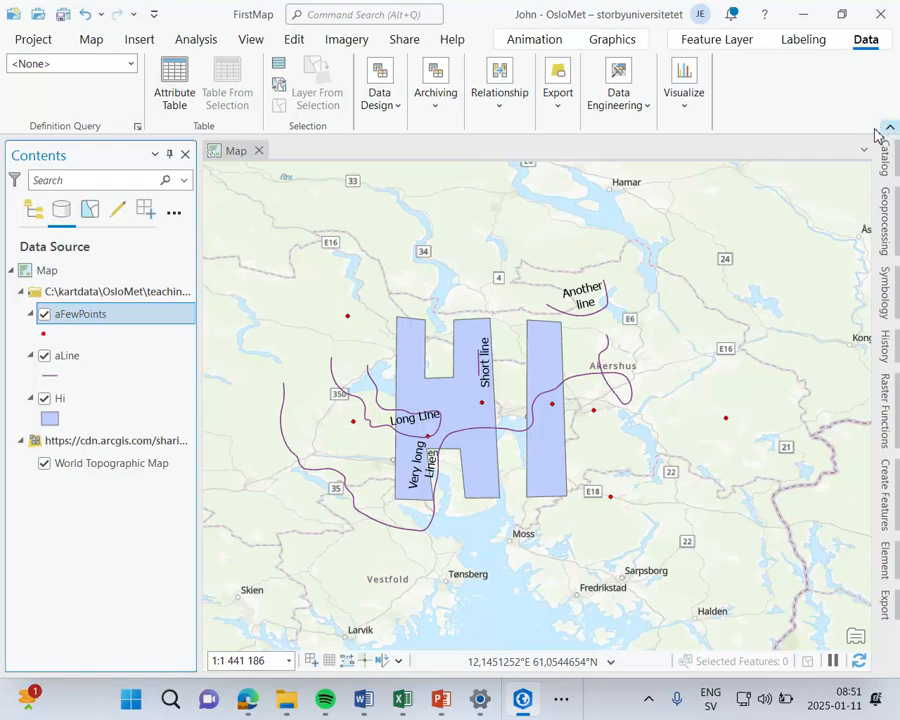
{"action": "left_click", "coordinate": [865, 152]}
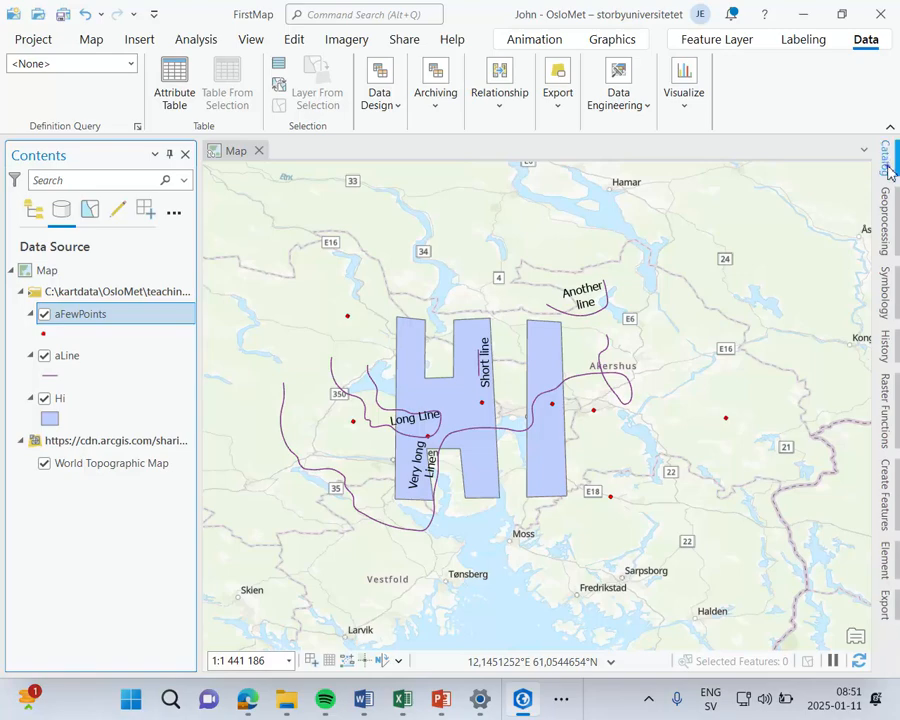
Step: Bring back the auto-hidden Catalog pane and pin it beside the map
{"action": "left_click", "coordinate": [886, 163]}
{"action": "left_click", "coordinate": [889, 171]}
{"action": "left_click", "coordinate": [887, 171]}
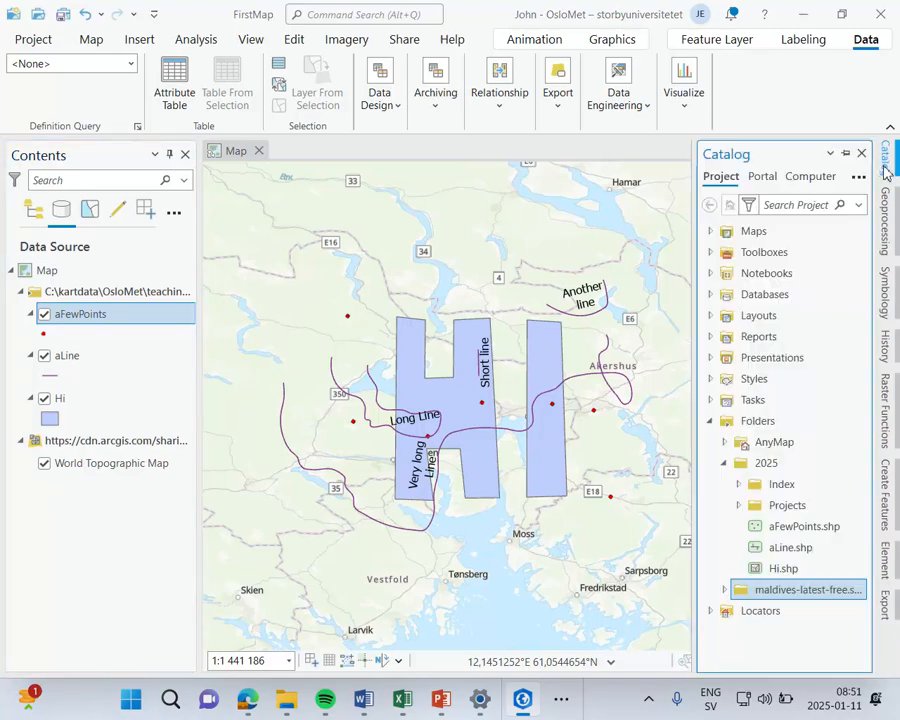
{"action": "left_click", "coordinate": [846, 153]}
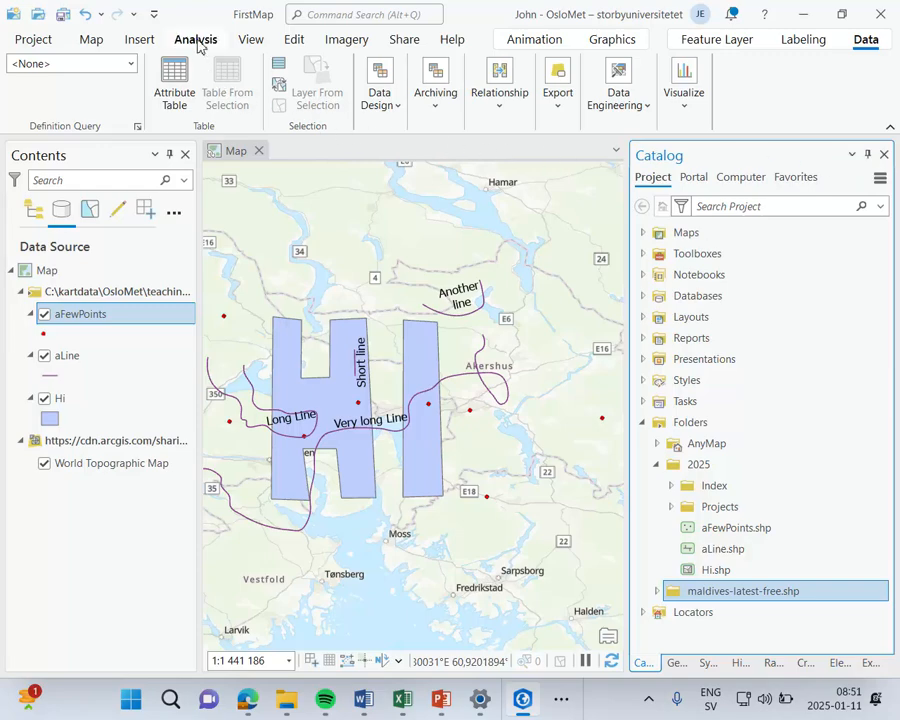
Step: Review the Ready To Use Tools, and create an empty ModelBuilder model and close it
{"action": "left_click", "coordinate": [187, 113]}
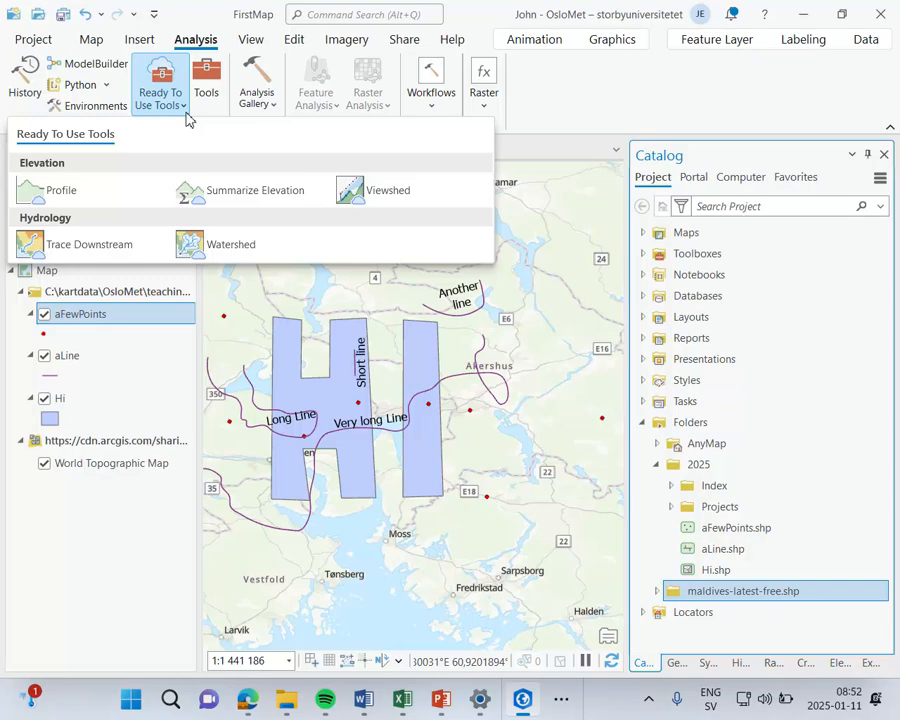
{"action": "left_click", "coordinate": [565, 92]}
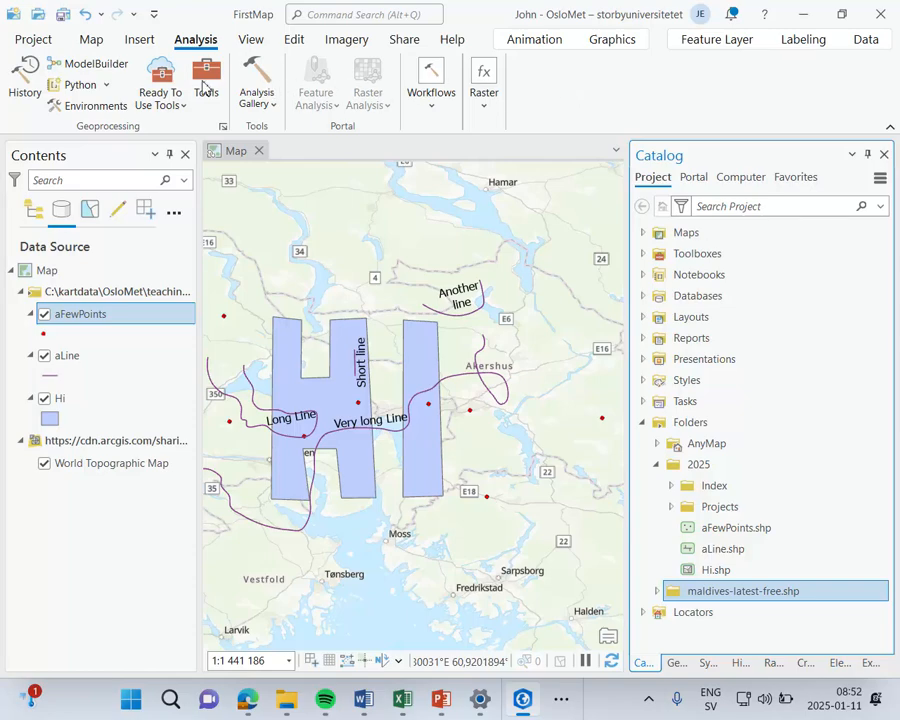
{"action": "left_click", "coordinate": [101, 70]}
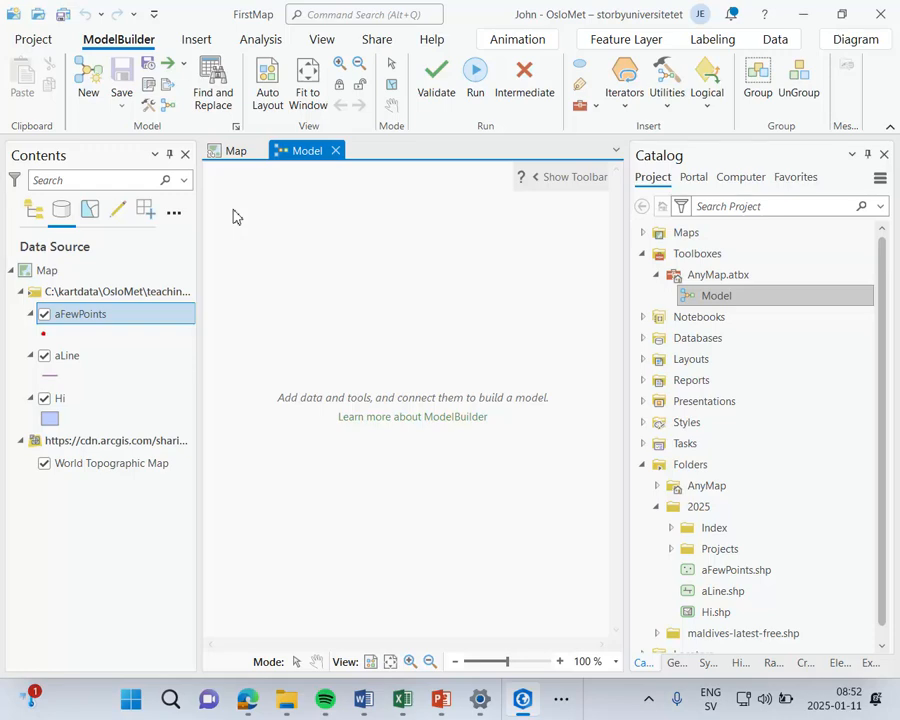
{"action": "left_click", "coordinate": [335, 151]}
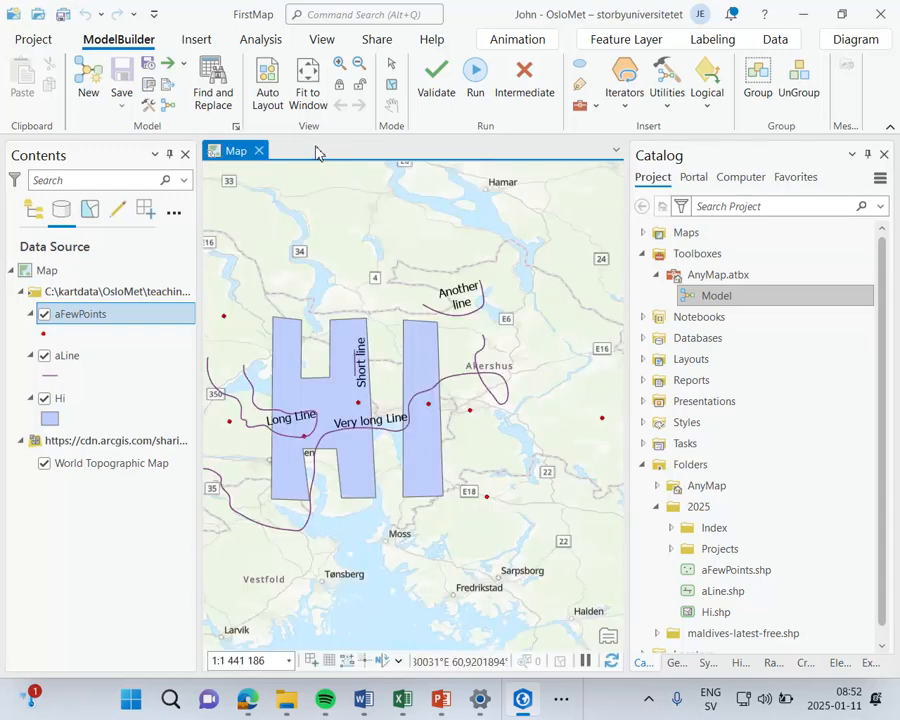
Step: Browse the tool categories in the Analysis Gallery without running a tool
{"action": "left_click", "coordinate": [270, 110]}
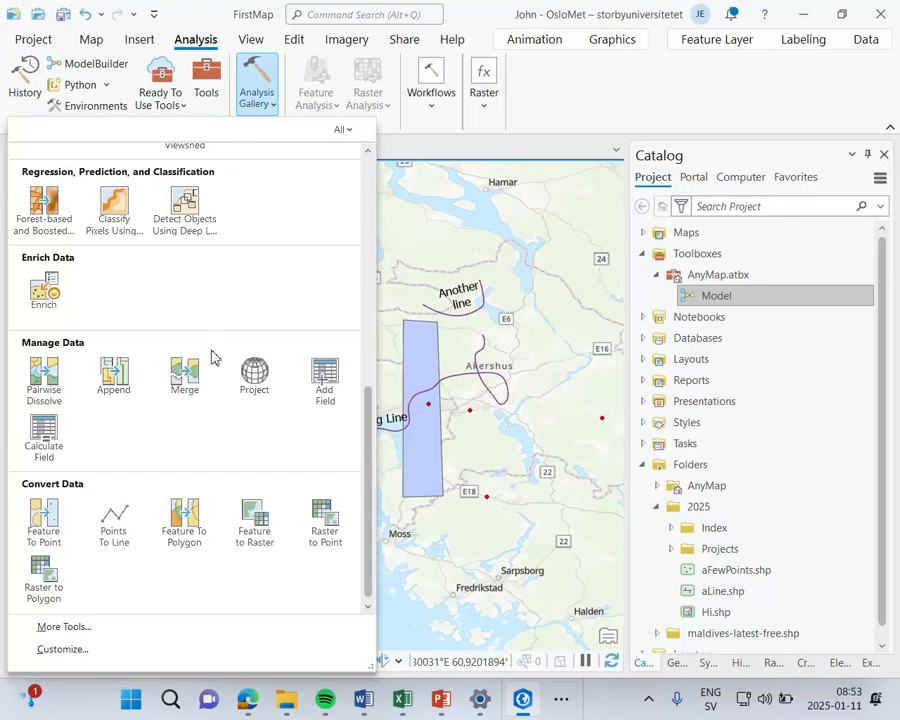
{"action": "scroll", "coordinate": [212, 422], "scroll_direction": "up", "scroll_amount": 10}
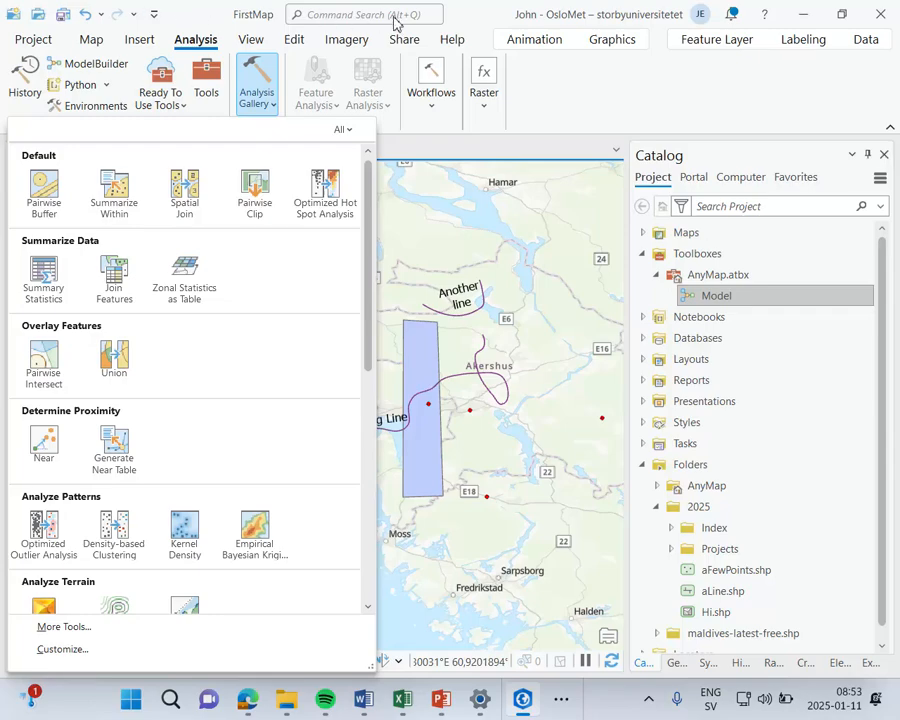
{"action": "left_click", "coordinate": [616, 116]}
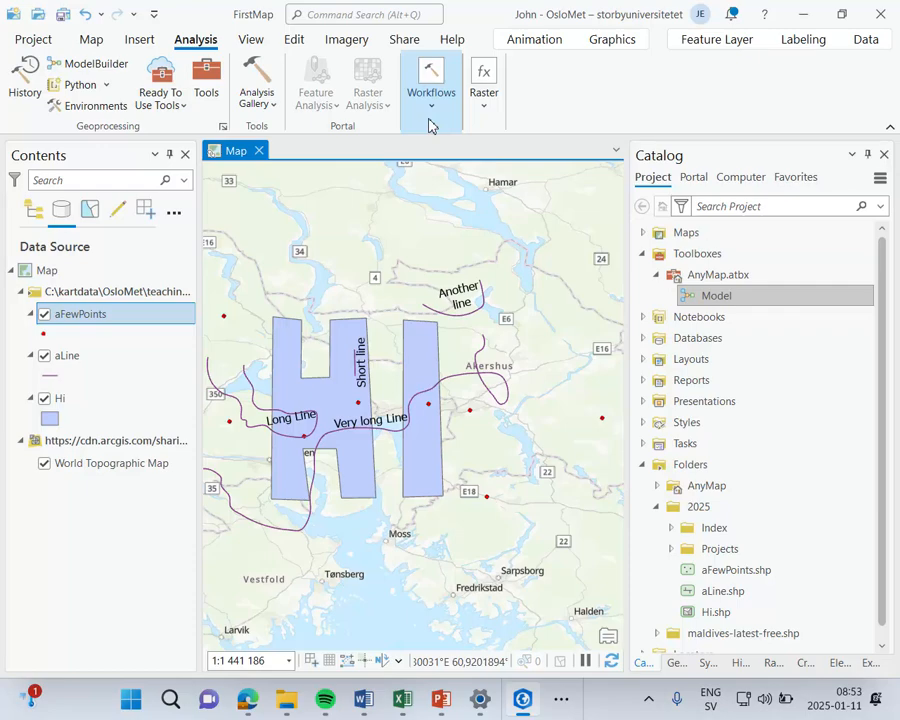
Step: Review the Raster Functions options, and open an empty raster function template in the Function Editor and close it
{"action": "left_click", "coordinate": [480, 108]}
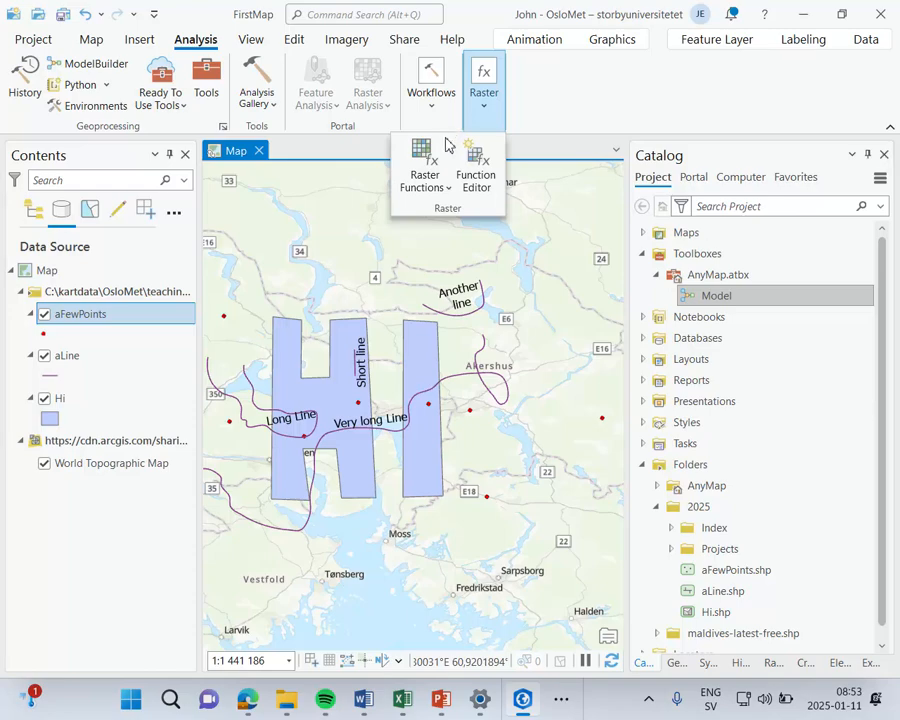
{"action": "left_click", "coordinate": [444, 192]}
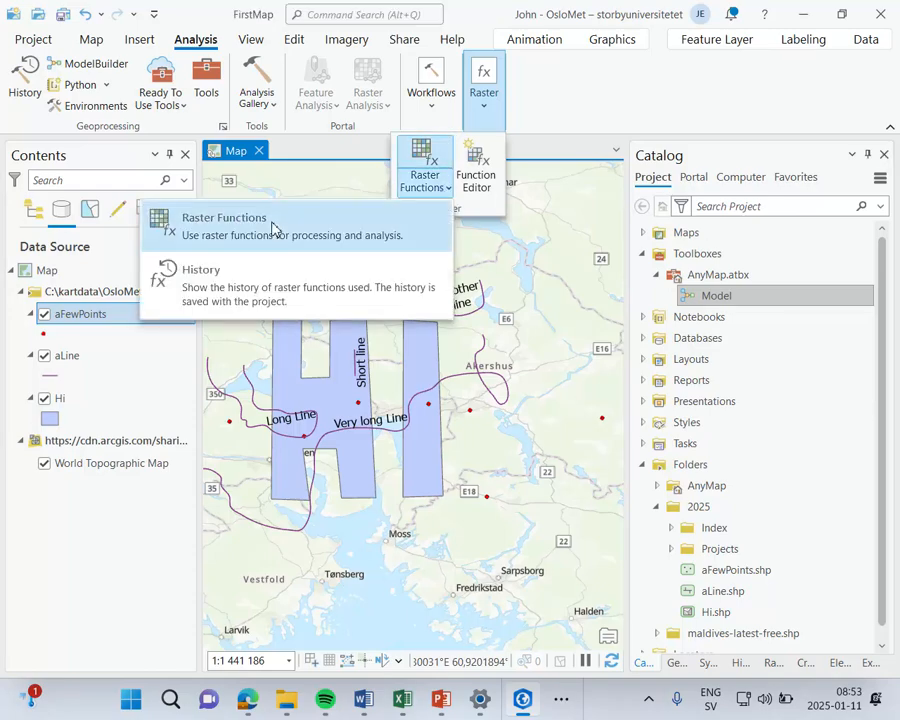
{"action": "left_click", "coordinate": [476, 162]}
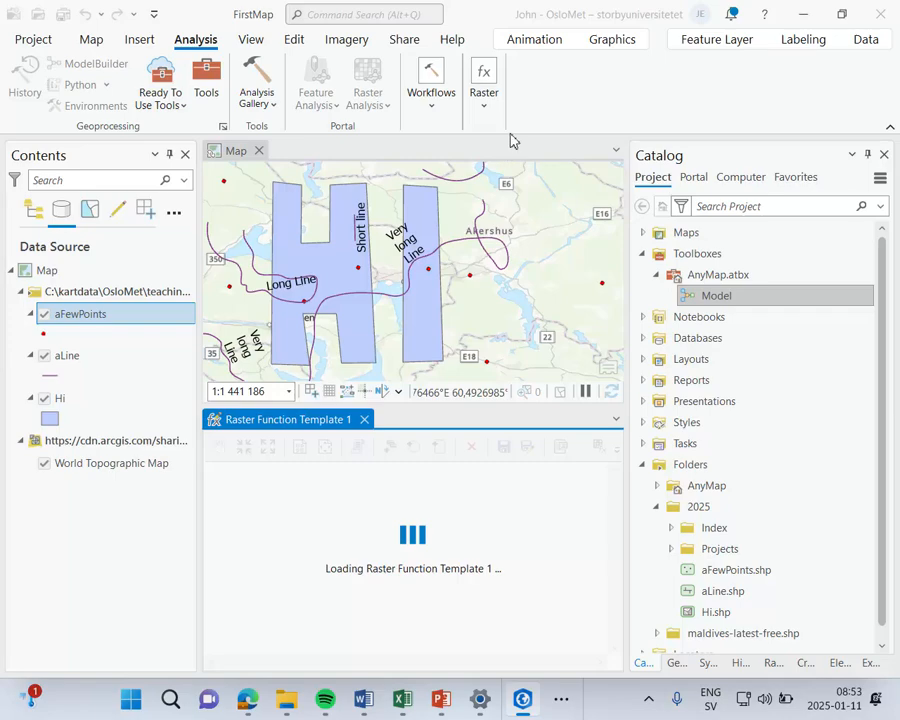
{"action": "left_click", "coordinate": [365, 420]}
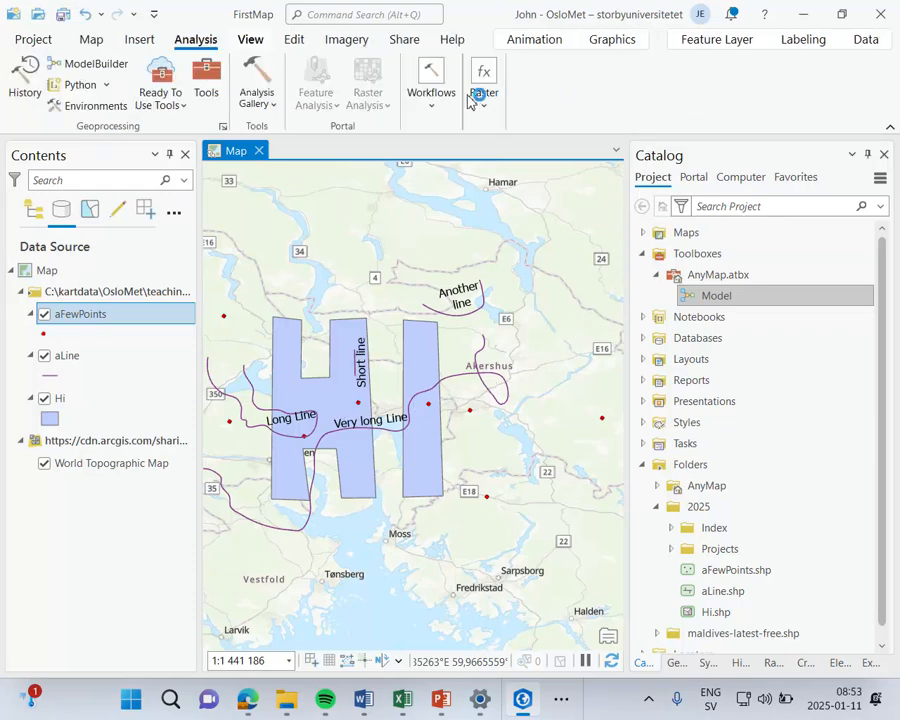
Step: Convert the map to a global scene and set its navigator to planar navigation after trying the walking mode
{"action": "left_click", "coordinate": [251, 40]}
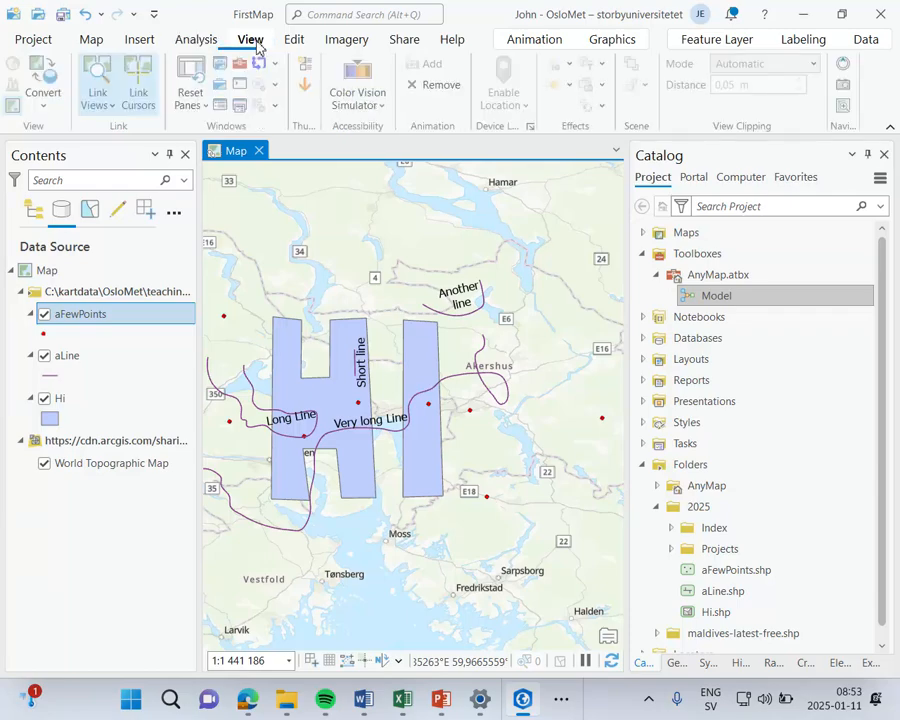
{"action": "left_click", "coordinate": [45, 95]}
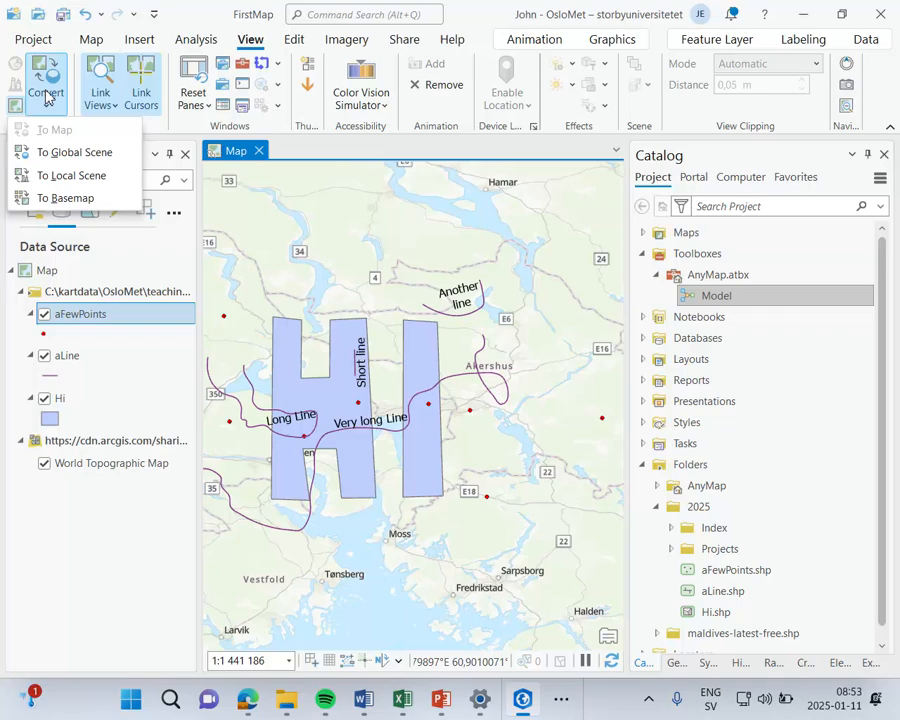
{"action": "left_click", "coordinate": [86, 160]}
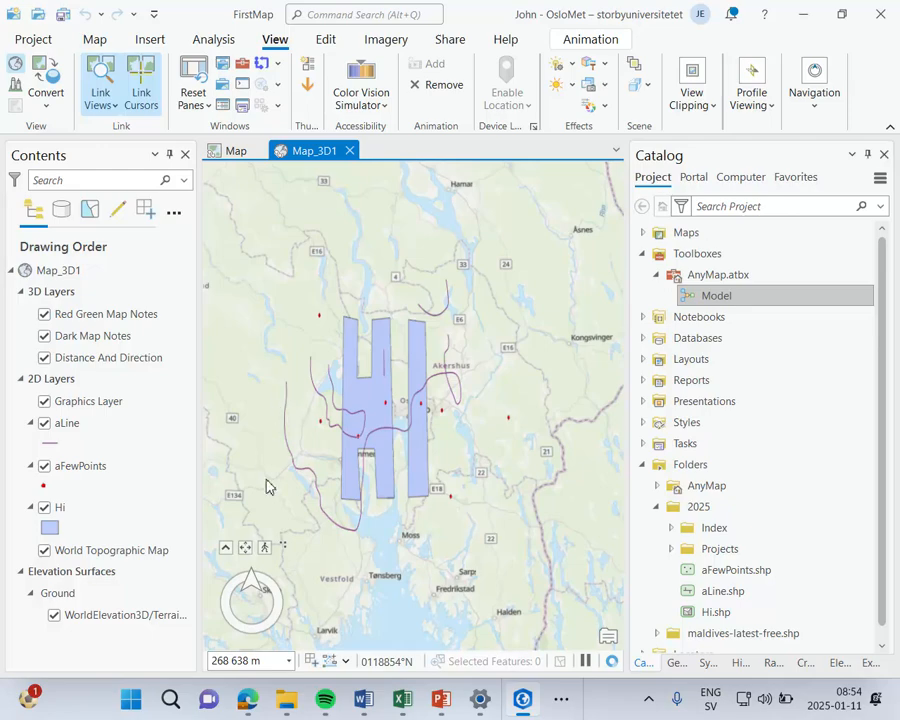
{"action": "left_click", "coordinate": [265, 550]}
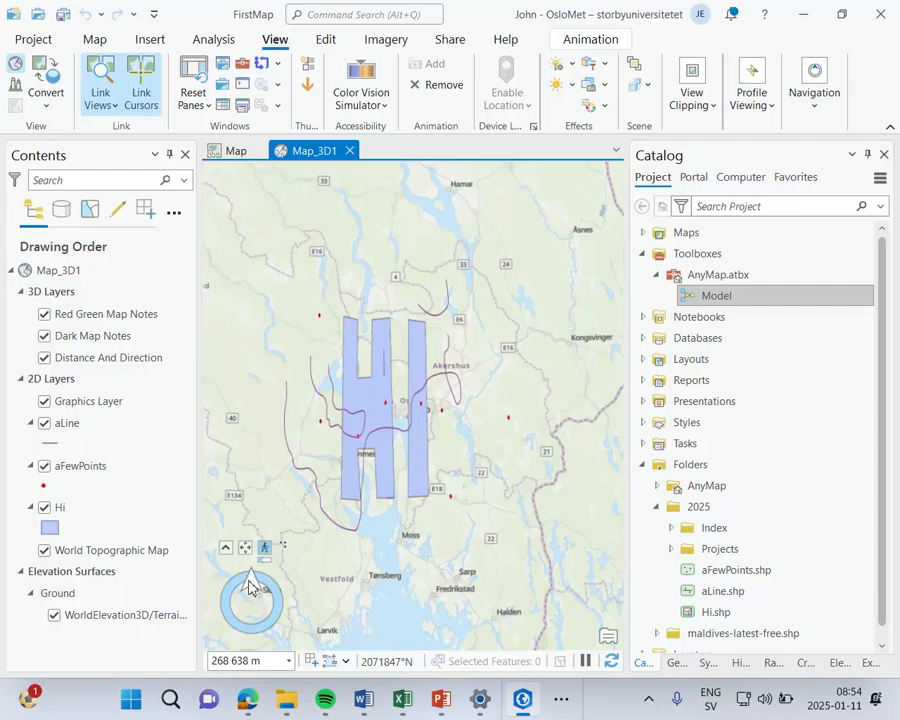
{"action": "left_click", "coordinate": [245, 549]}
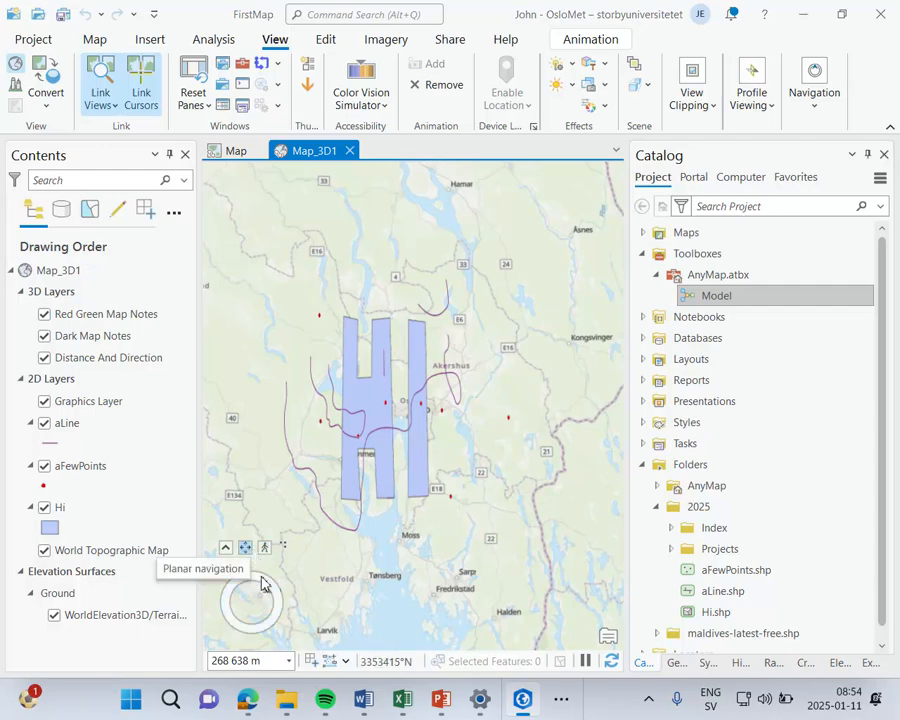
Step: Pan and zoom out the global scene, and view the pop-up of the Hi polygon
{"action": "left_click_drag", "start_coordinate": [265, 586], "coordinate": [367, 526]}
{"action": "scroll", "coordinate": [338, 518], "scroll_direction": "down", "scroll_amount": 2}
{"action": "left_click_drag", "start_coordinate": [450, 388], "coordinate": [582, 321]}
{"action": "left_click", "coordinate": [380, 500]}
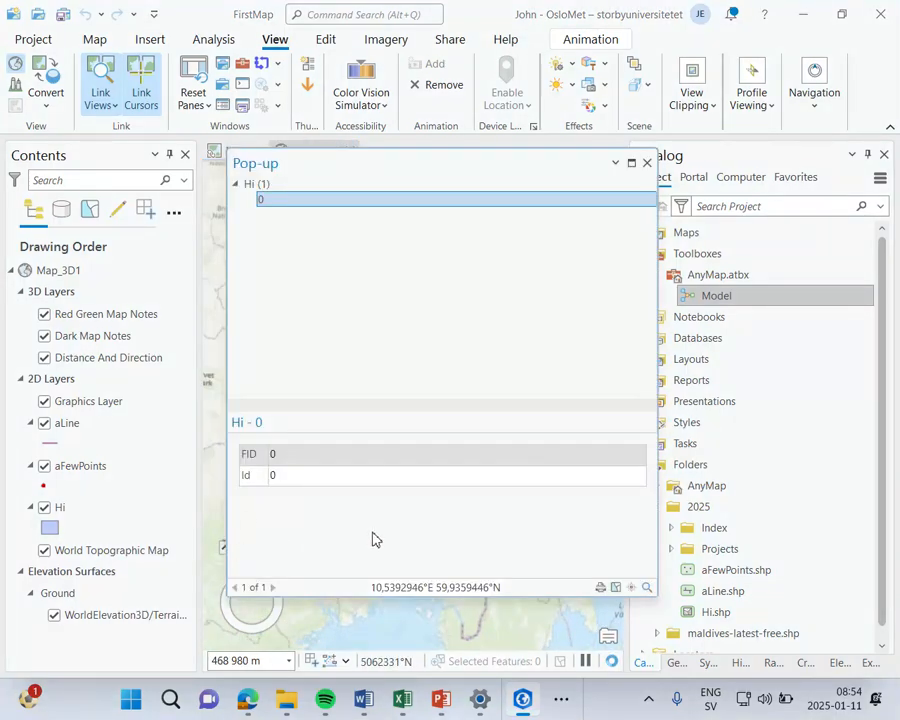
{"action": "left_click", "coordinate": [647, 162]}
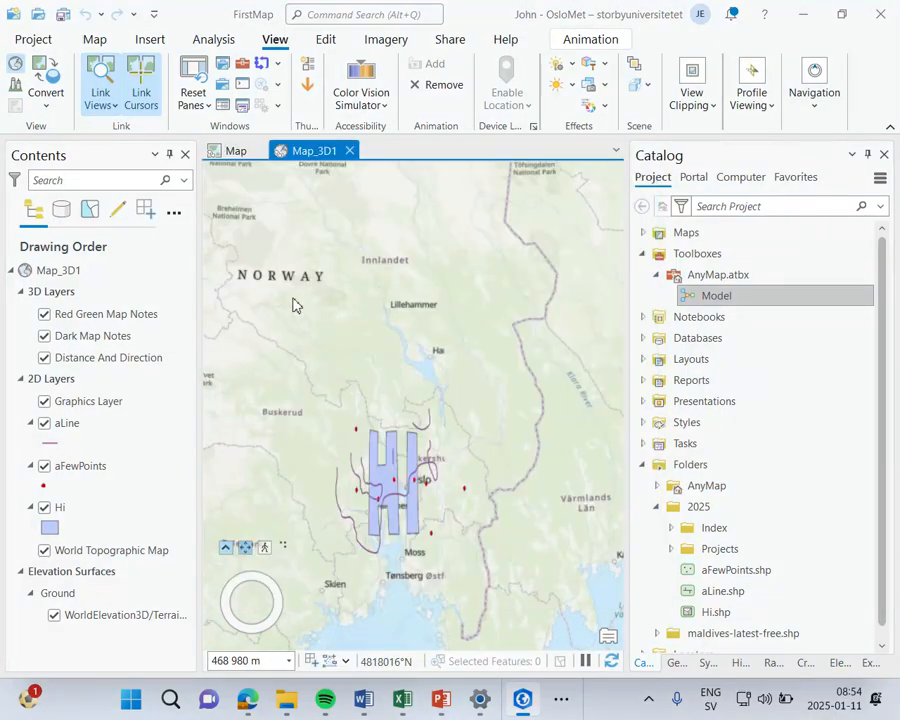
Step: Tilt and rotate the 3D scene toward the horizon with the full navigator, and close the scene view
{"action": "mouse_move", "coordinate": [226, 555]}
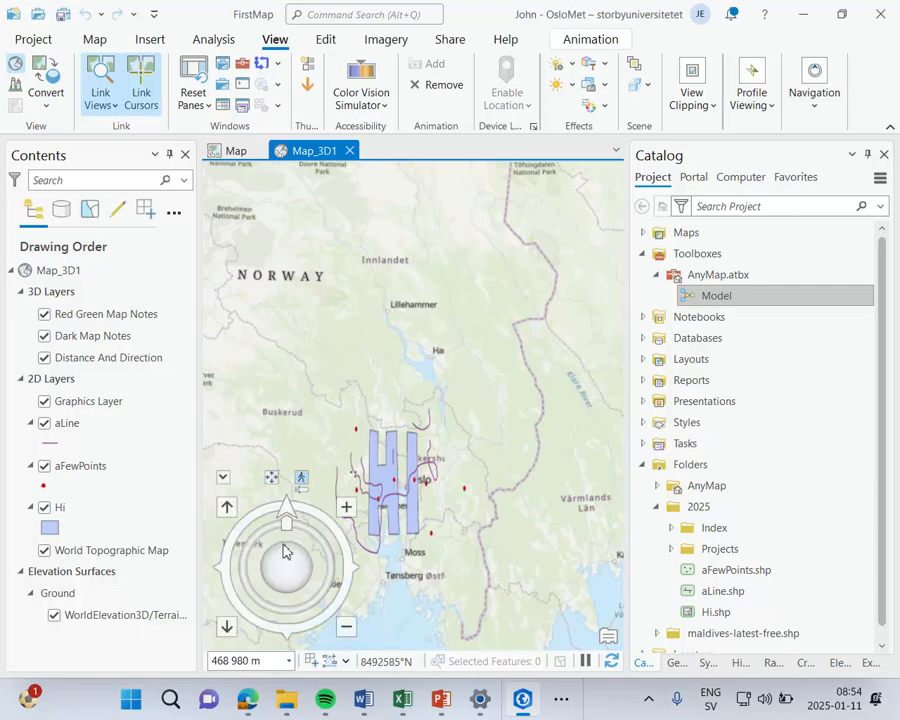
{"action": "left_click_drag", "start_coordinate": [291, 551], "coordinate": [386, 647]}
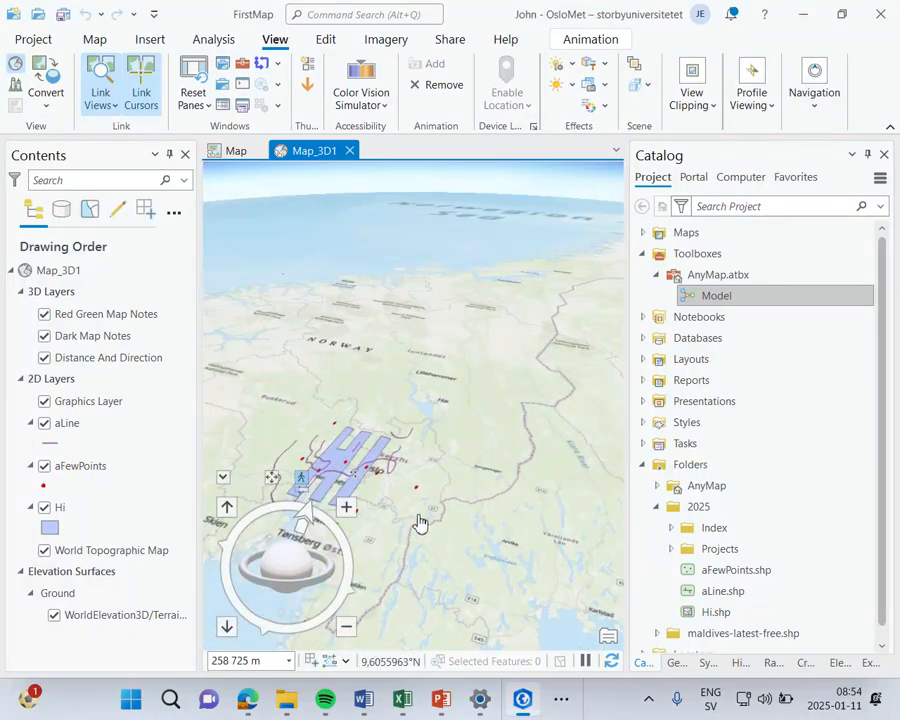
{"action": "left_click_drag", "start_coordinate": [424, 502], "coordinate": [396, 486]}
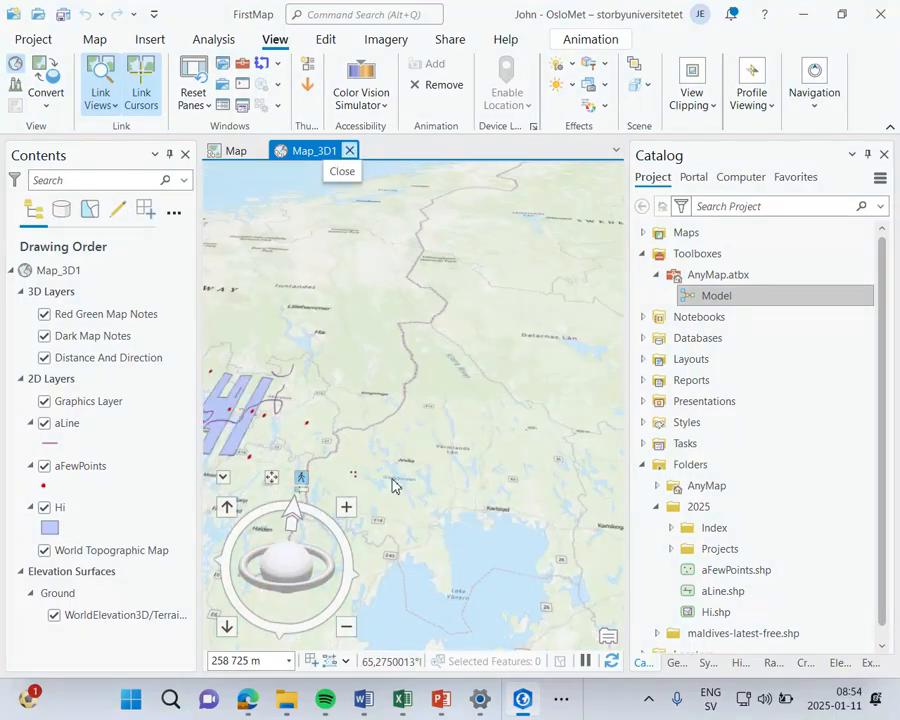
{"action": "left_click", "coordinate": [350, 151]}
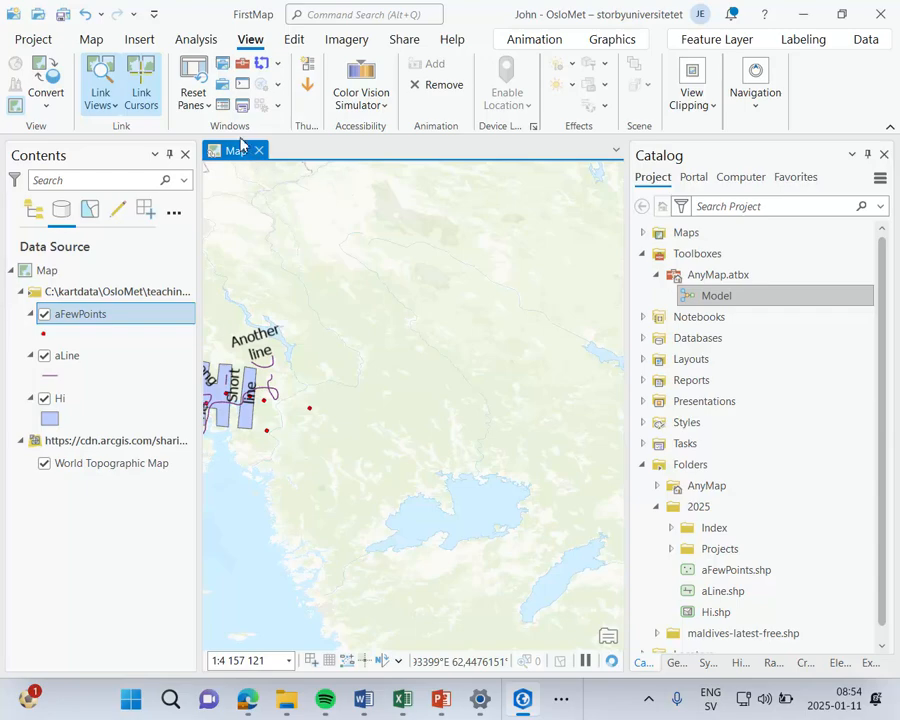
Step: Review the Color Vision Simulator options without applying one
{"action": "left_click", "coordinate": [224, 68]}
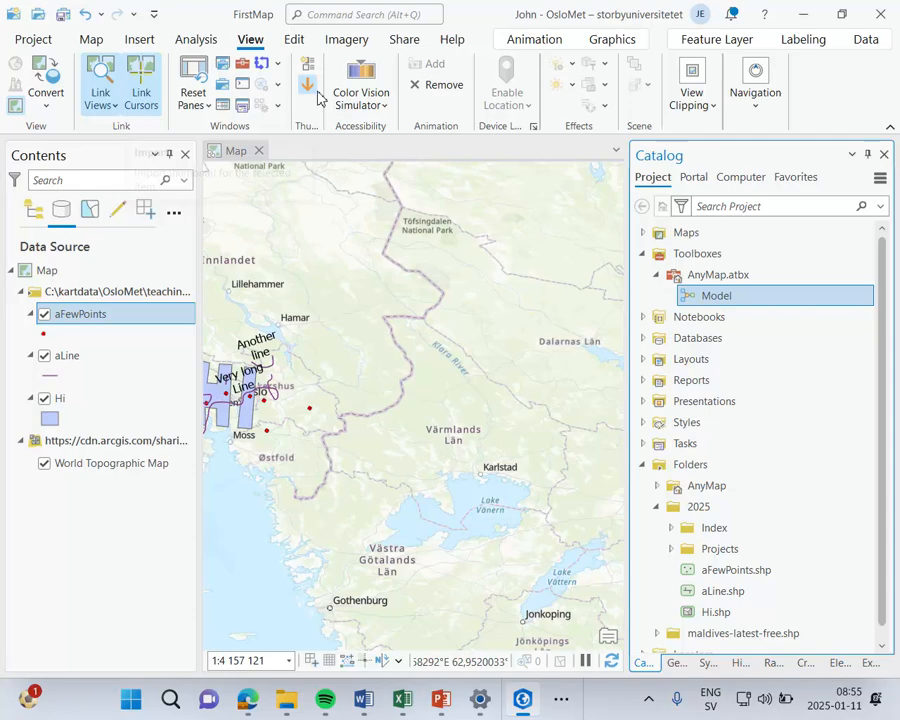
{"action": "left_click", "coordinate": [381, 106]}
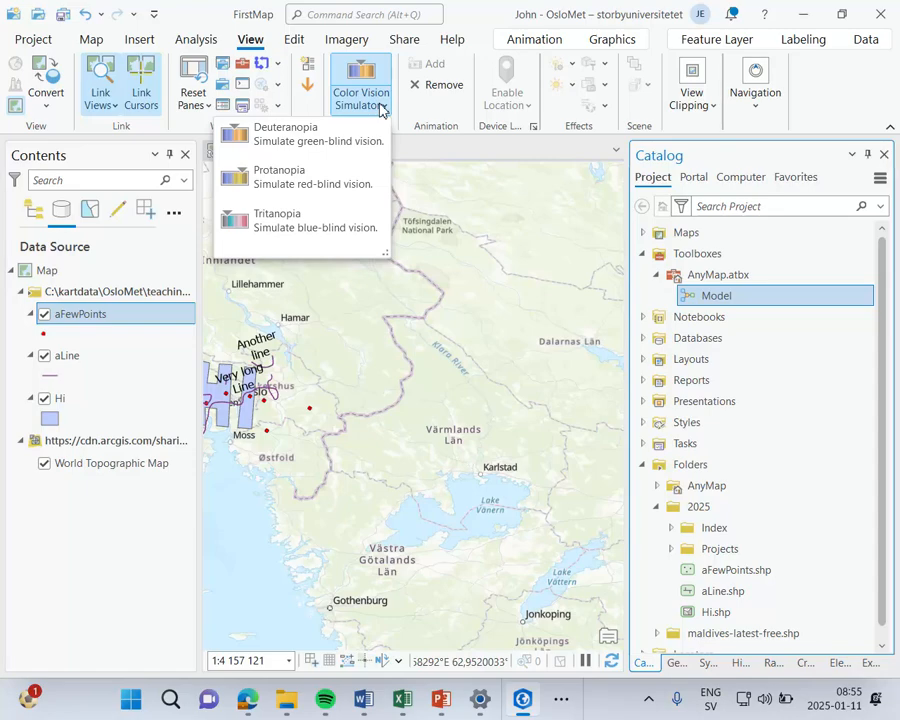
{"action": "left_click", "coordinate": [481, 152]}
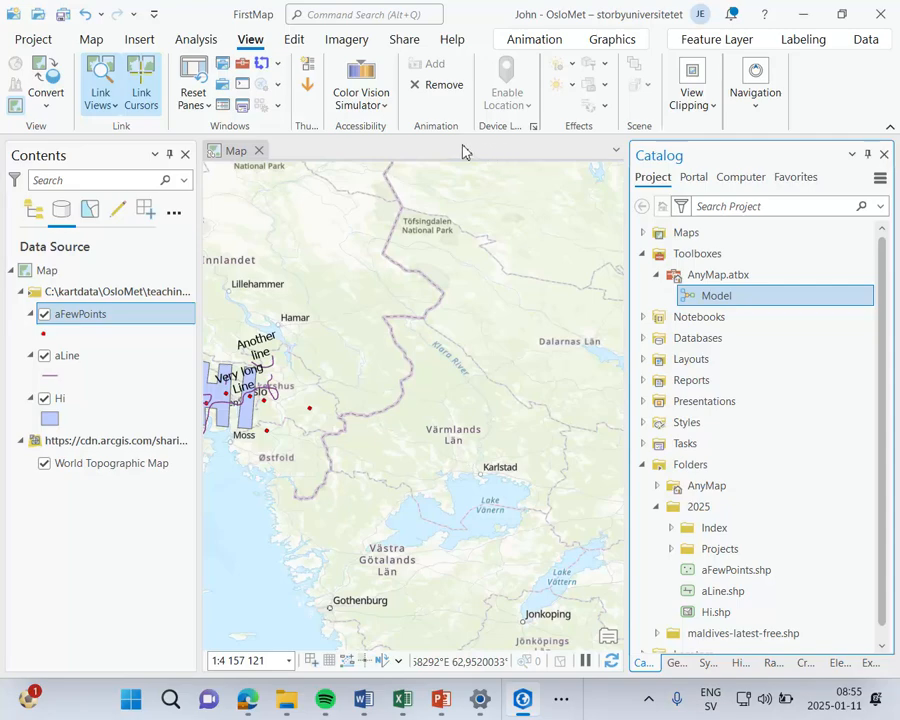
Step: Bring up the editing tools, center the map on the drawn features, and view the longest aLine feature's pop-up
{"action": "left_click", "coordinate": [295, 41]}
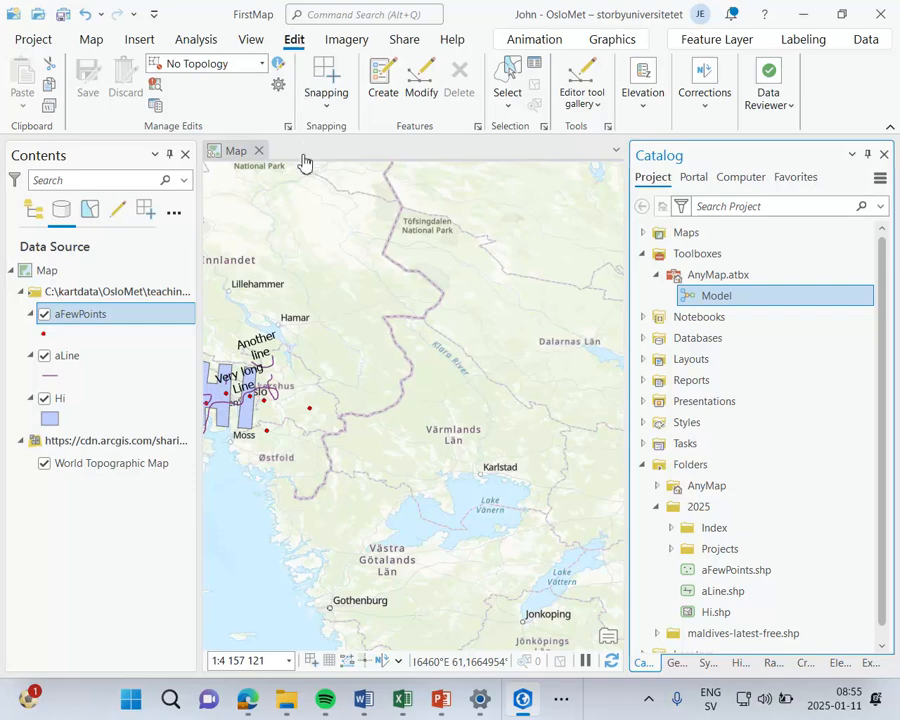
{"action": "left_click_drag", "start_coordinate": [306, 302], "coordinate": [477, 289]}
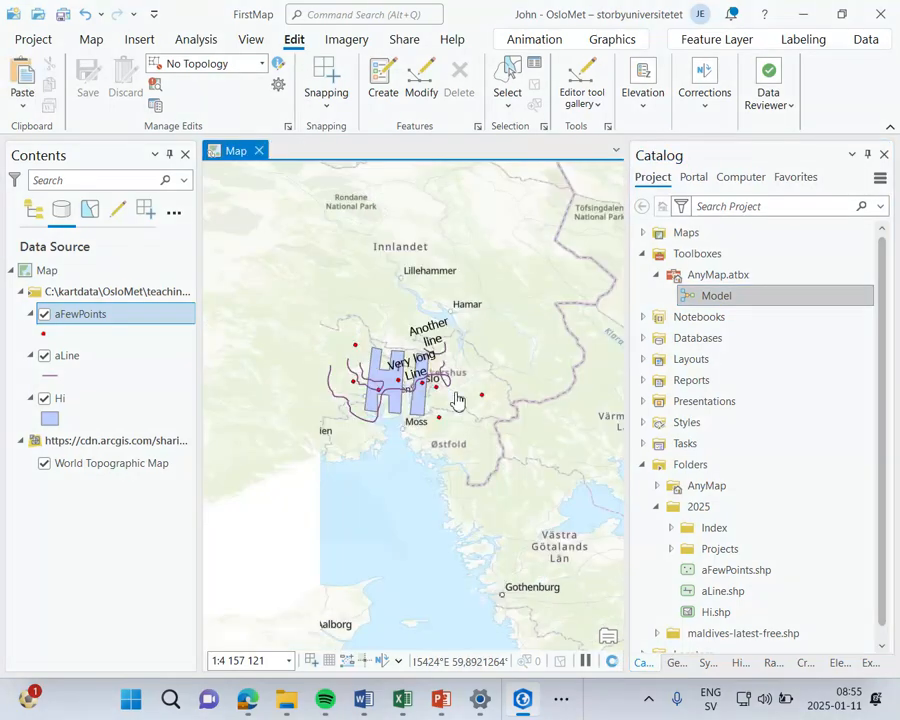
{"action": "scroll", "coordinate": [456, 396], "scroll_direction": "up", "scroll_amount": 4}
{"action": "left_click_drag", "start_coordinate": [397, 251], "coordinate": [483, 249]}
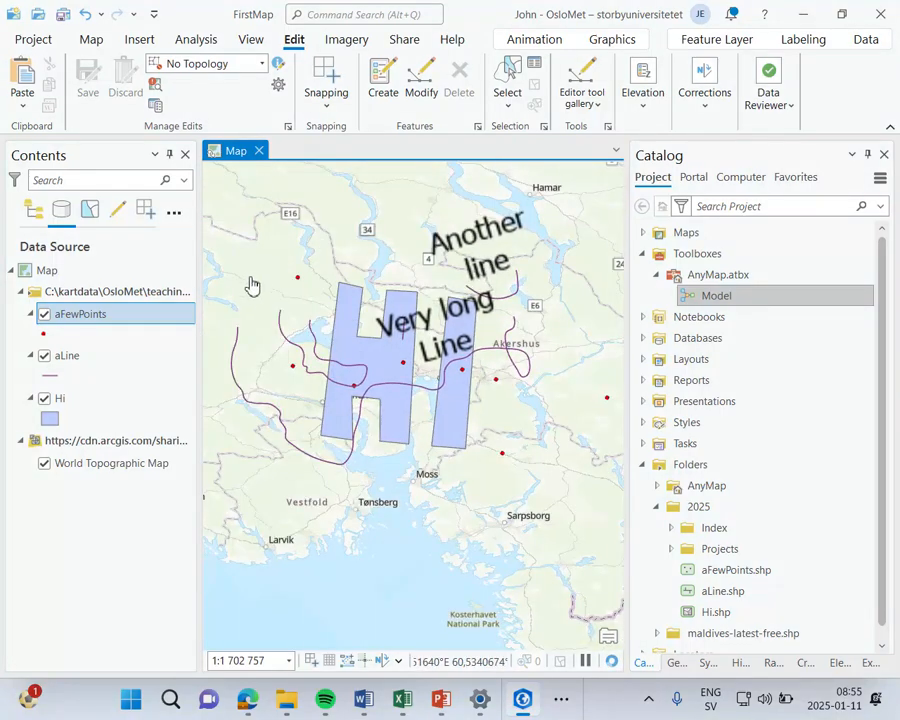
{"action": "left_click", "coordinate": [236, 358]}
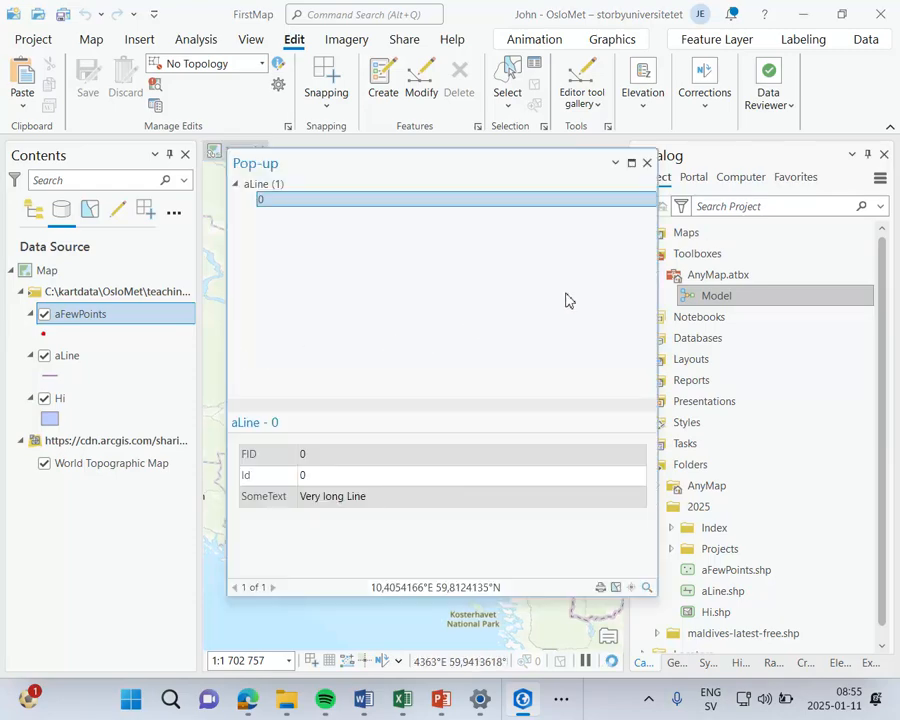
{"action": "left_click", "coordinate": [648, 163]}
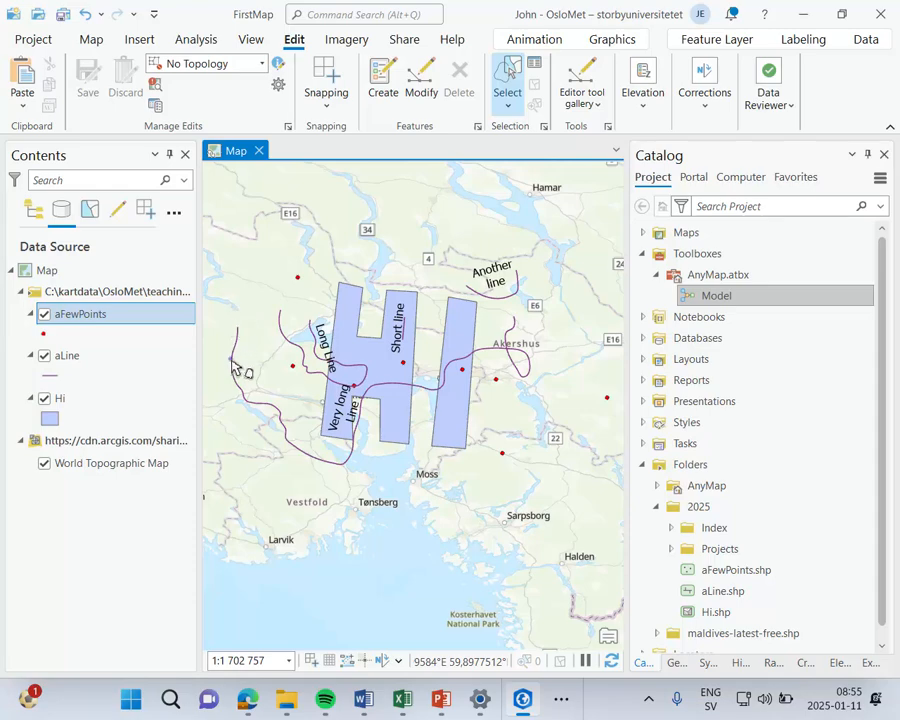
Step: Select the longest aLine feature, move it slightly north with the Move tool, and finish the modification
{"action": "left_click", "coordinate": [232, 366]}
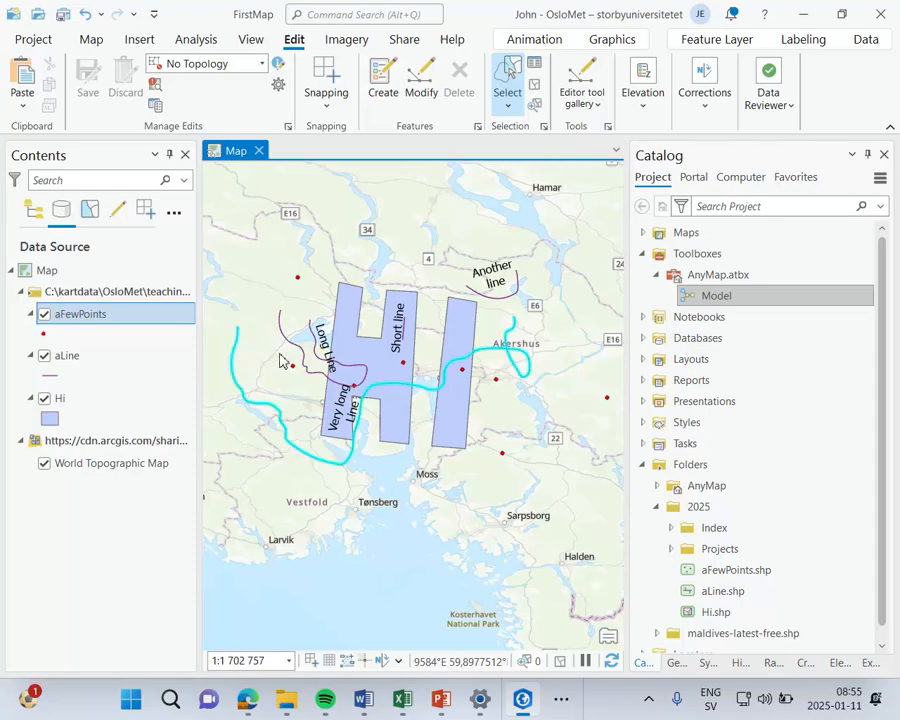
{"action": "left_click", "coordinate": [423, 80]}
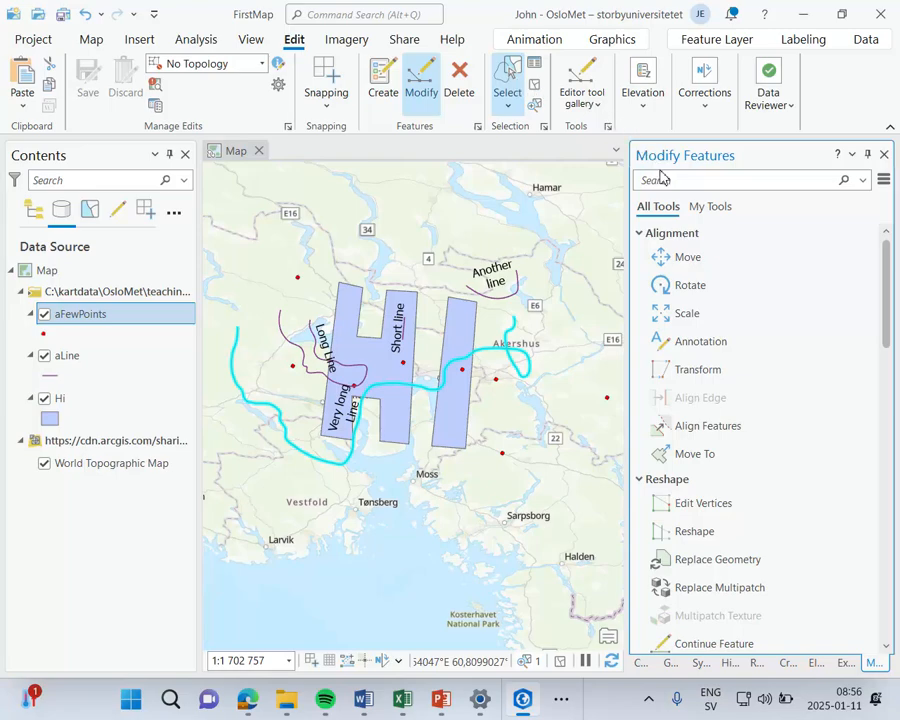
{"action": "left_click", "coordinate": [684, 258]}
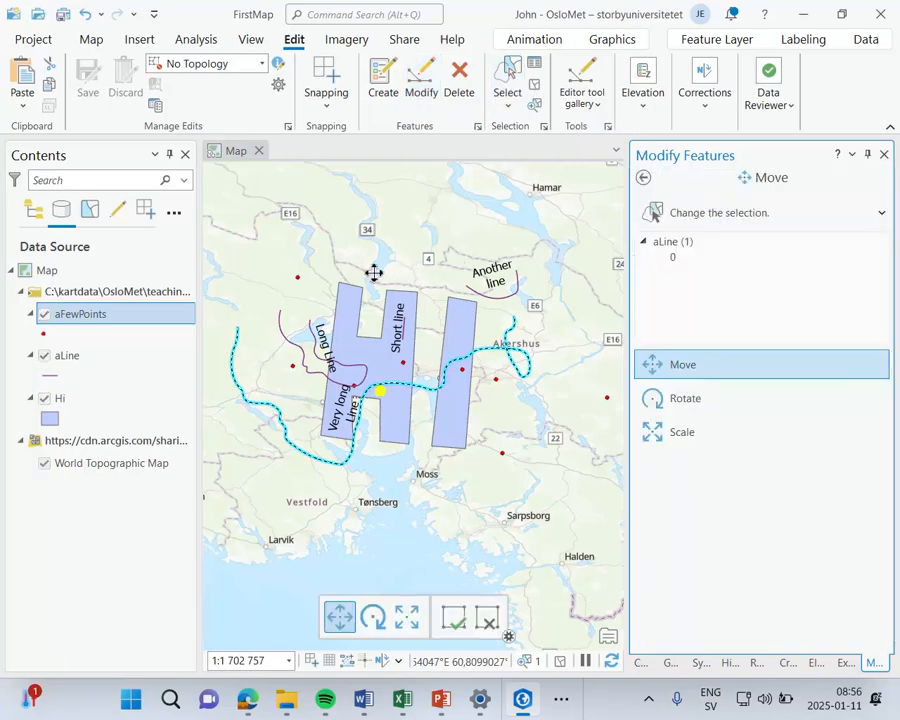
{"action": "left_click_drag", "start_coordinate": [237, 339], "coordinate": [238, 319]}
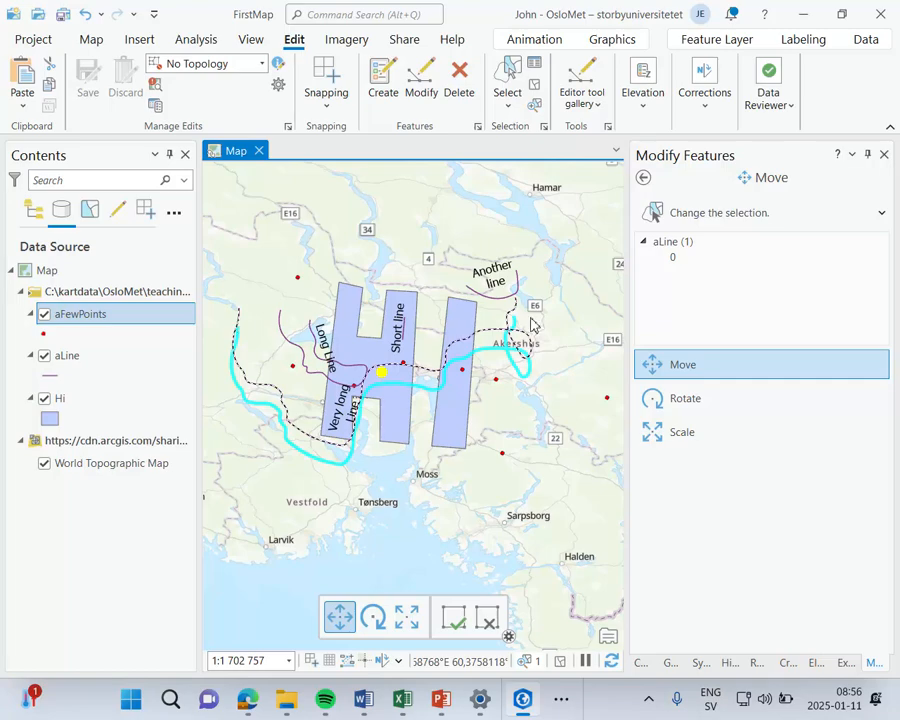
{"action": "left_click", "coordinate": [768, 324]}
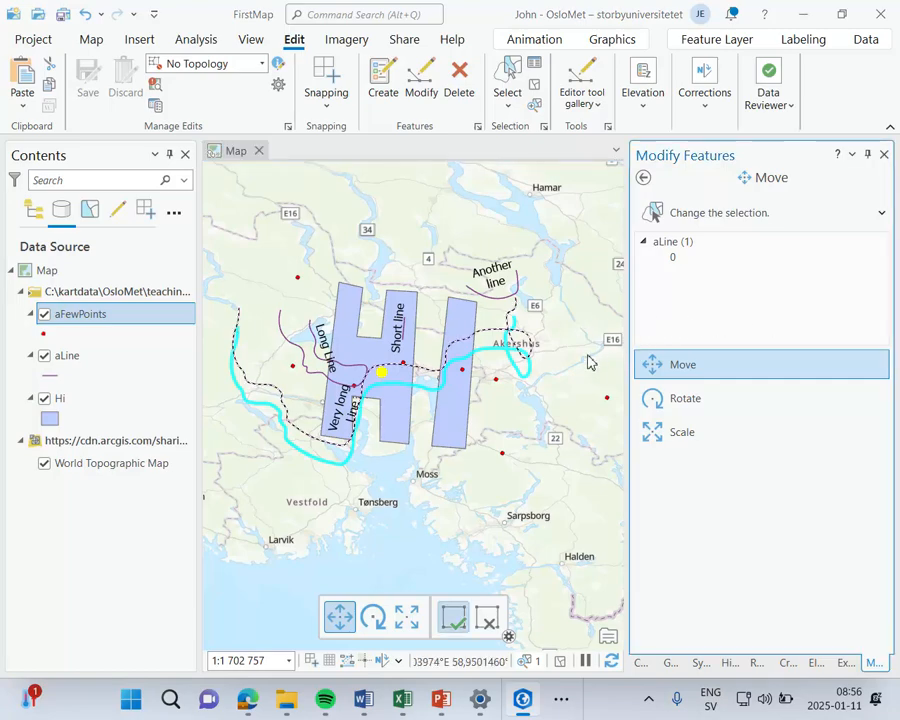
{"action": "left_click", "coordinate": [455, 617]}
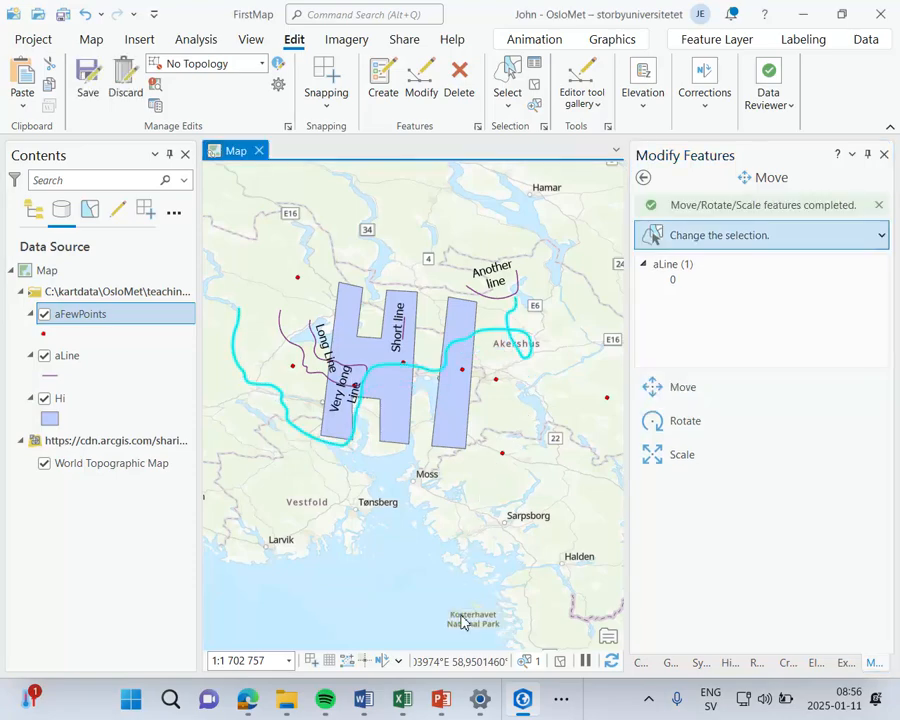
{"action": "left_click", "coordinate": [643, 177]}
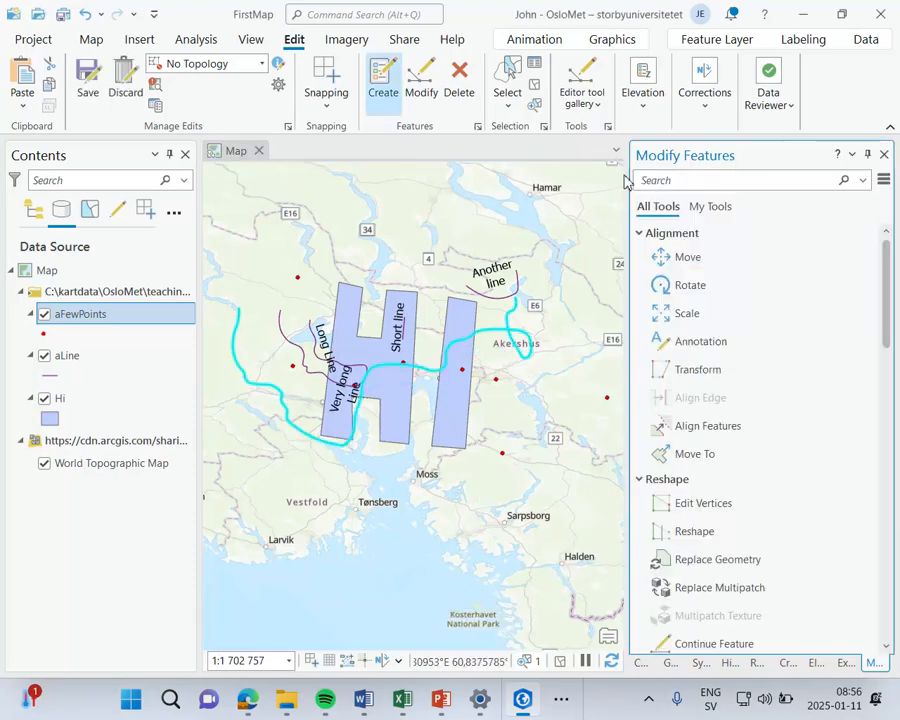
Step: Create two aFewPoints features, one above the H polygon and one southeast of the I, and save all edits
{"action": "left_click", "coordinate": [382, 90]}
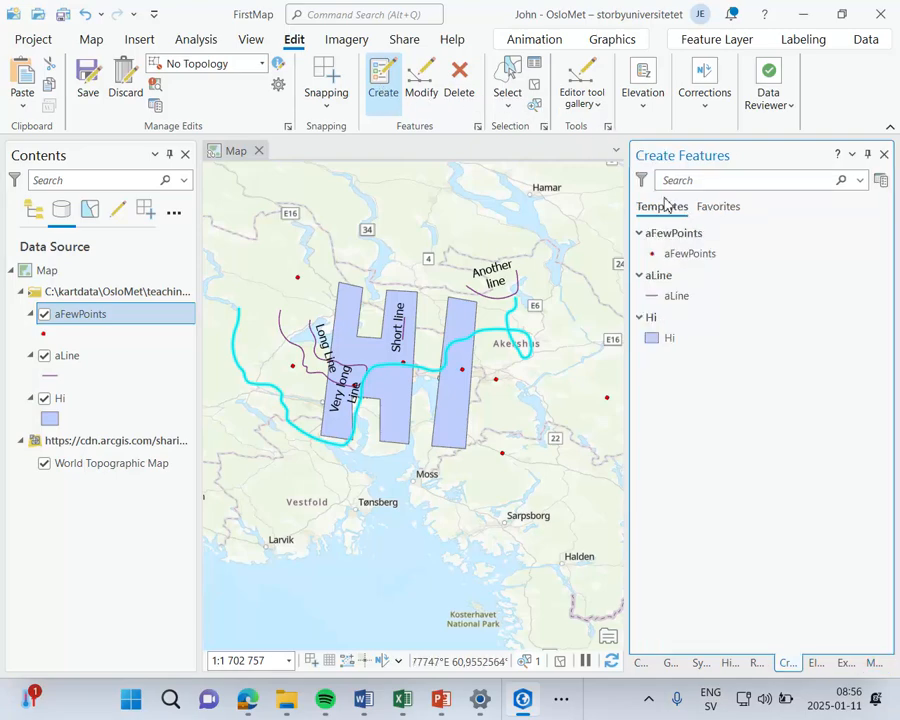
{"action": "left_click", "coordinate": [680, 256]}
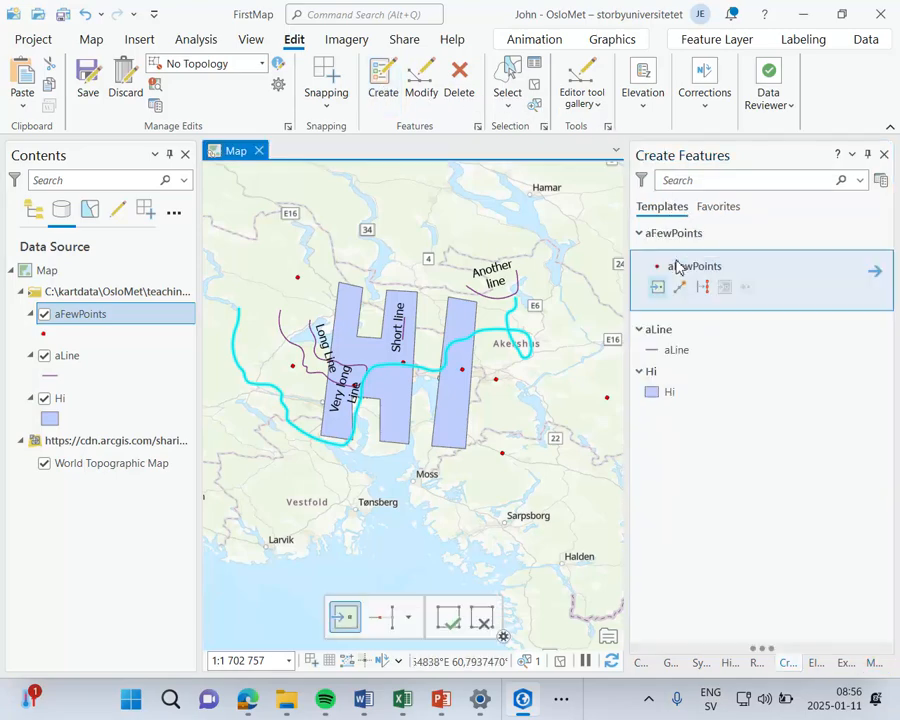
{"action": "left_click", "coordinate": [356, 256]}
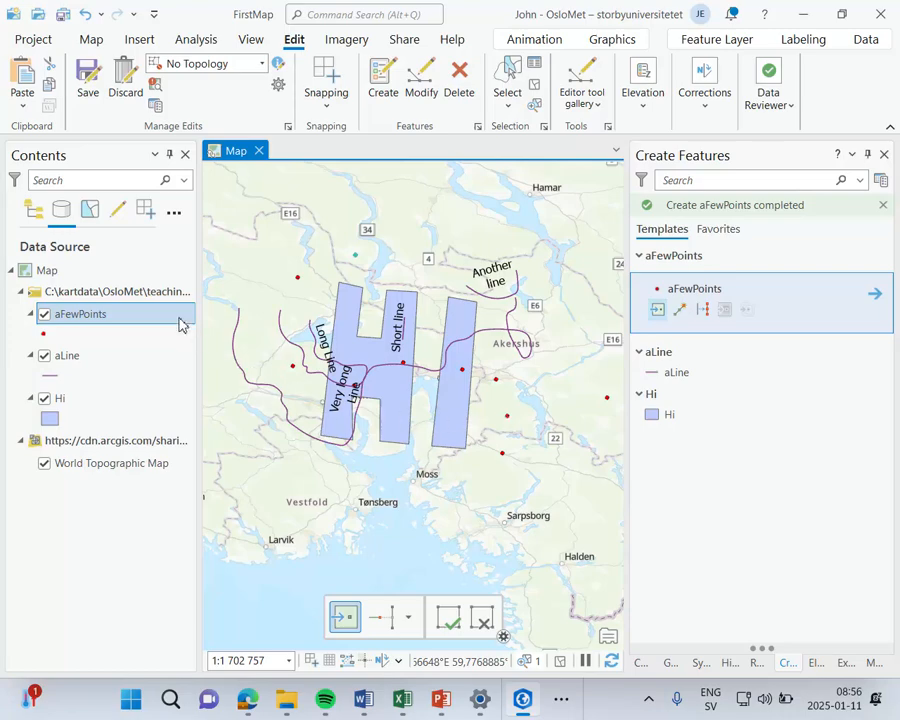
{"action": "left_click", "coordinate": [88, 78]}
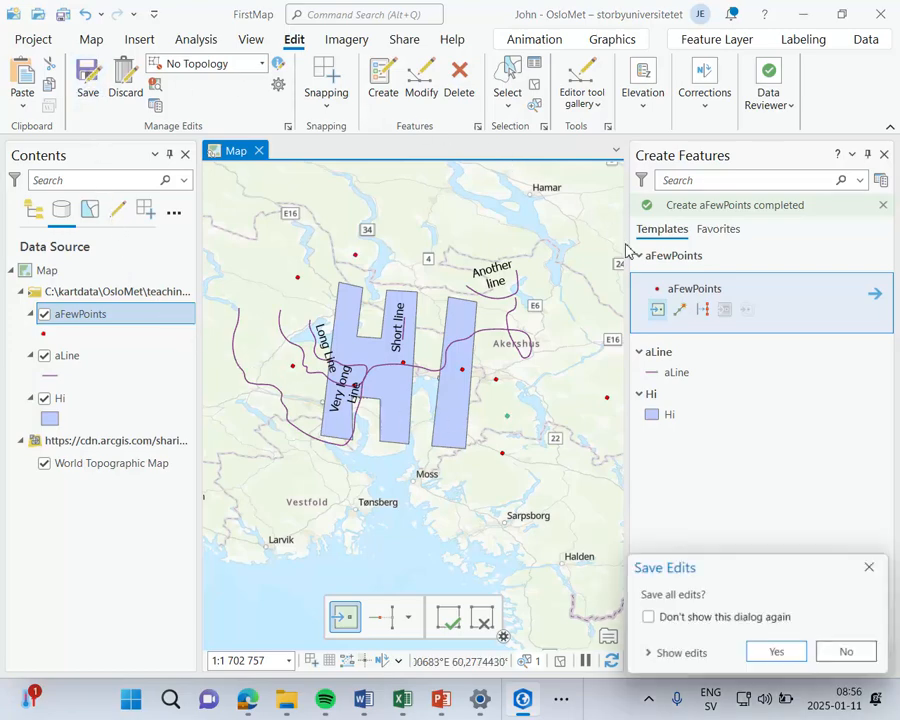
{"action": "left_click", "coordinate": [769, 652]}
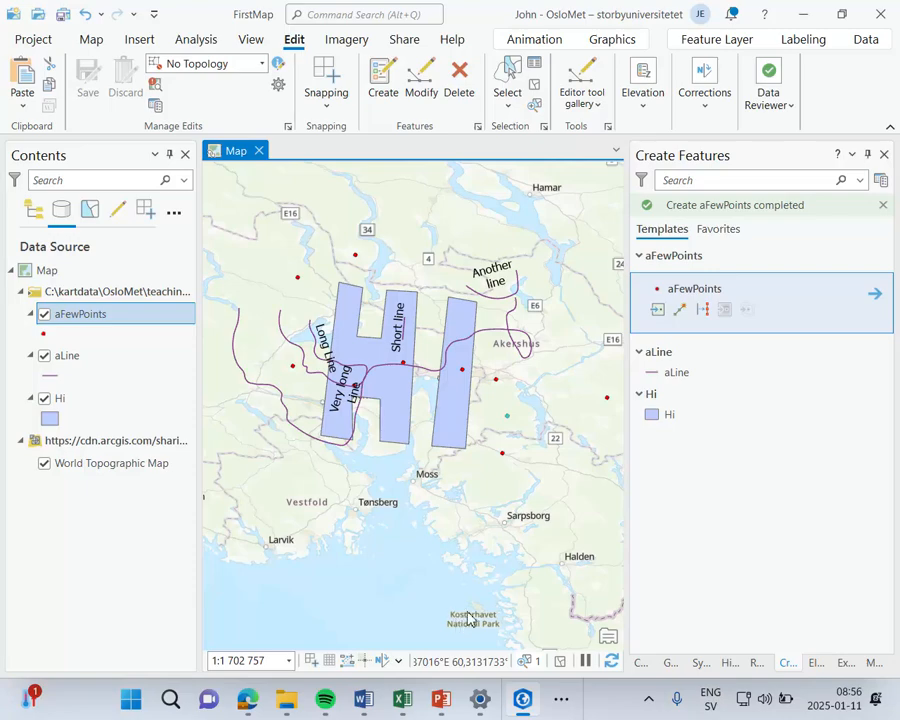
Step: Review the available feature selection methods without choosing a different one
{"action": "left_click", "coordinate": [512, 104]}
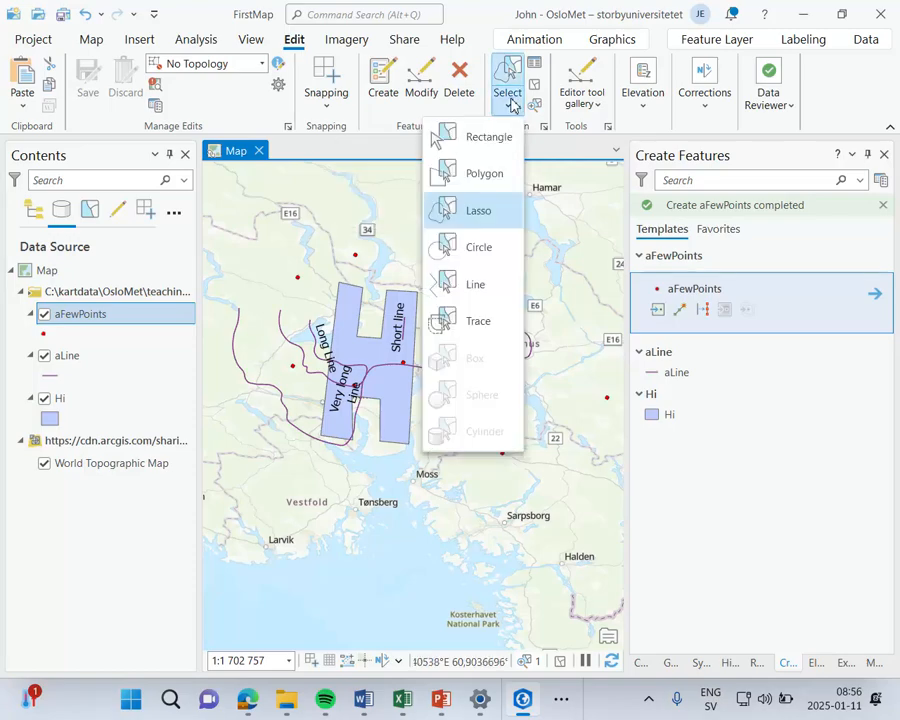
{"action": "left_click", "coordinate": [682, 127]}
{"action": "left_click", "coordinate": [882, 103]}
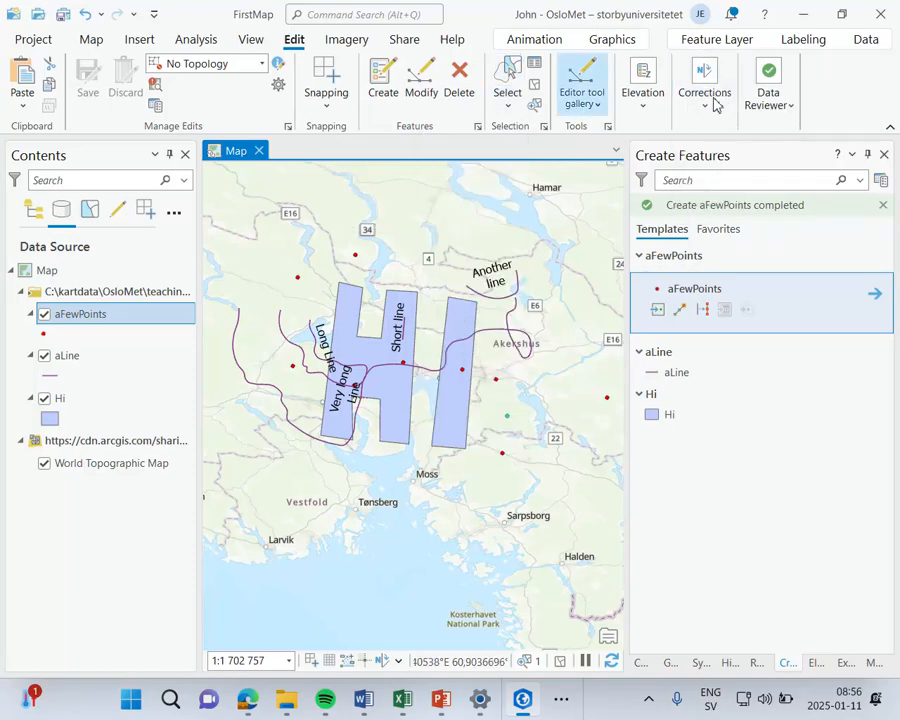
Step: Browse the Editor tool gallery's Alignment, Reshape, Divide, Construct, Attributes and COGO tools without starting one
{"action": "left_click", "coordinate": [588, 95]}
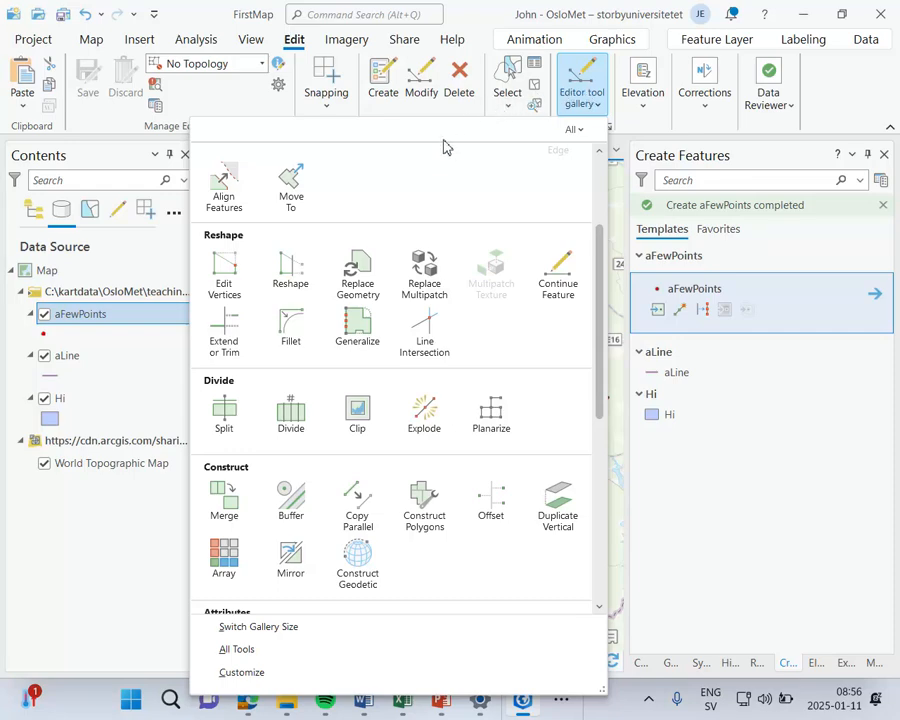
{"action": "scroll", "coordinate": [417, 253], "scroll_direction": "down", "scroll_amount": 10}
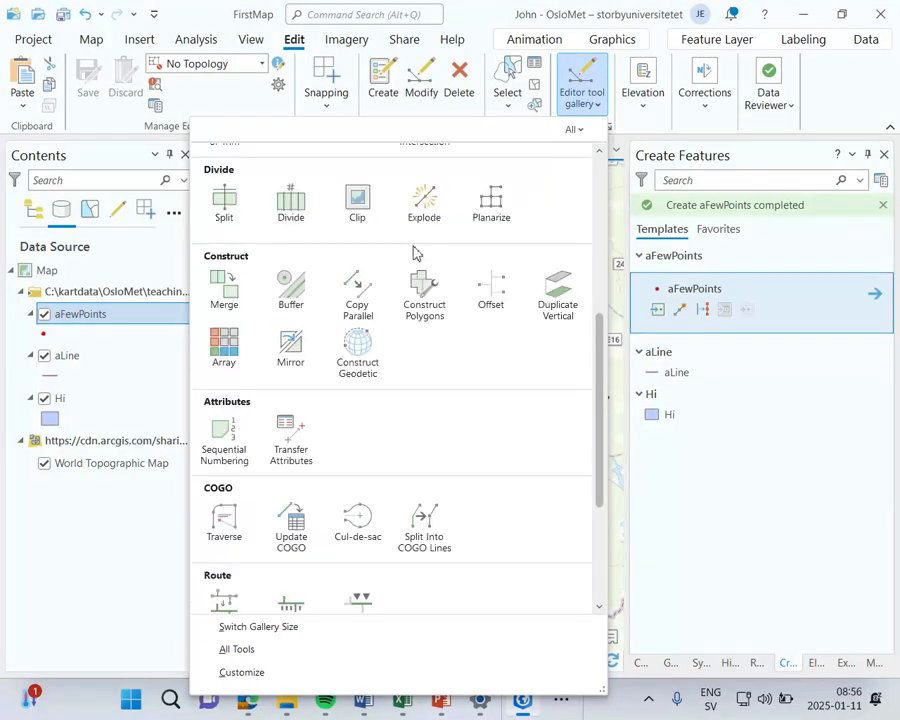
{"action": "scroll", "coordinate": [410, 251], "scroll_direction": "up", "scroll_amount": 5}
{"action": "scroll", "coordinate": [341, 247], "scroll_direction": "up", "scroll_amount": 5}
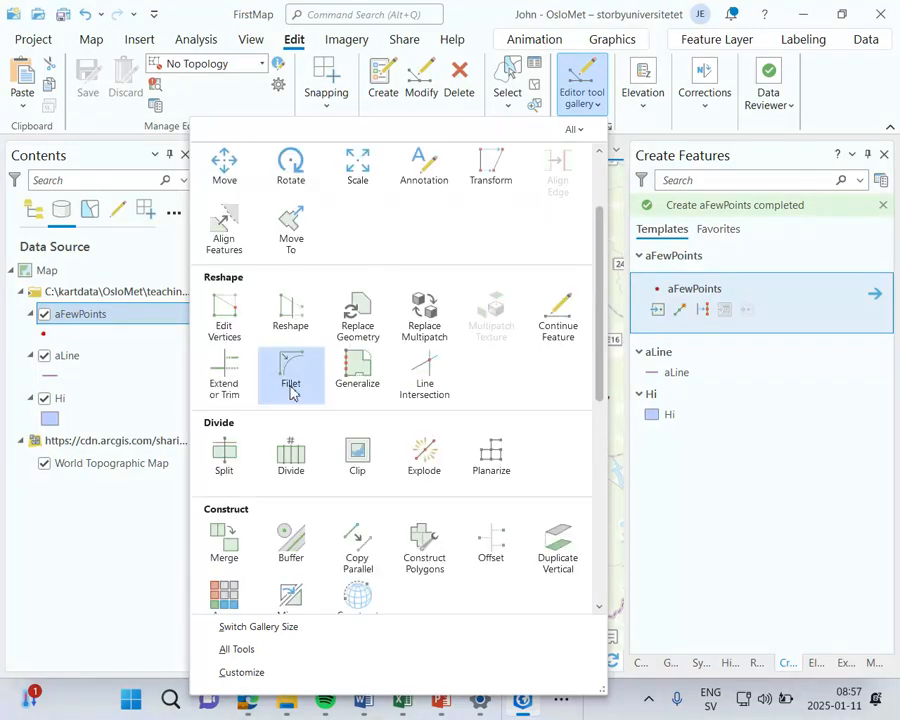
{"action": "scroll", "coordinate": [292, 387], "scroll_direction": "up", "scroll_amount": 2}
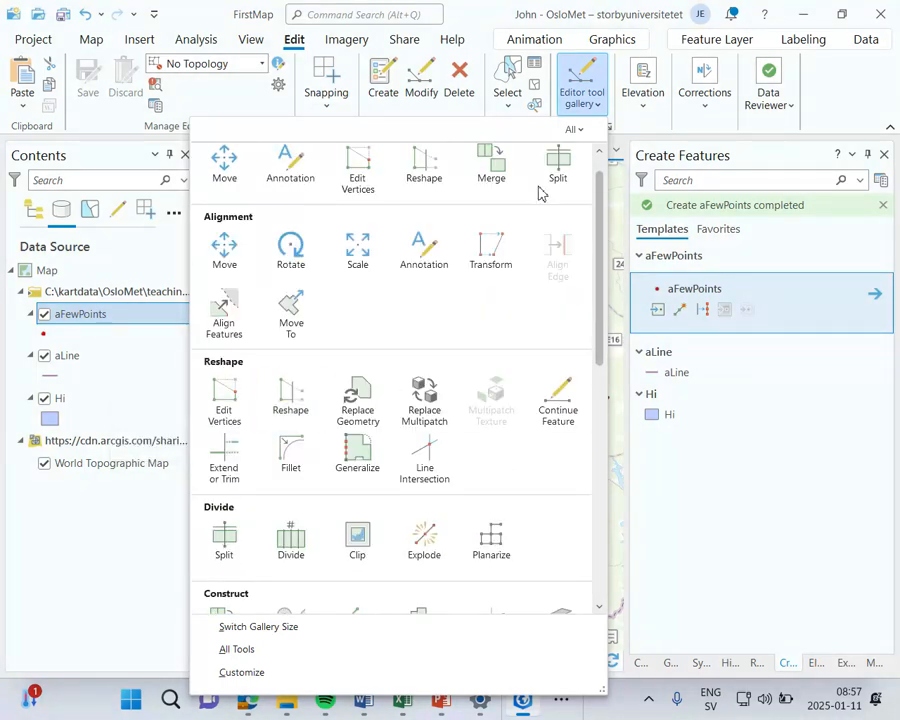
{"action": "left_click", "coordinate": [870, 97]}
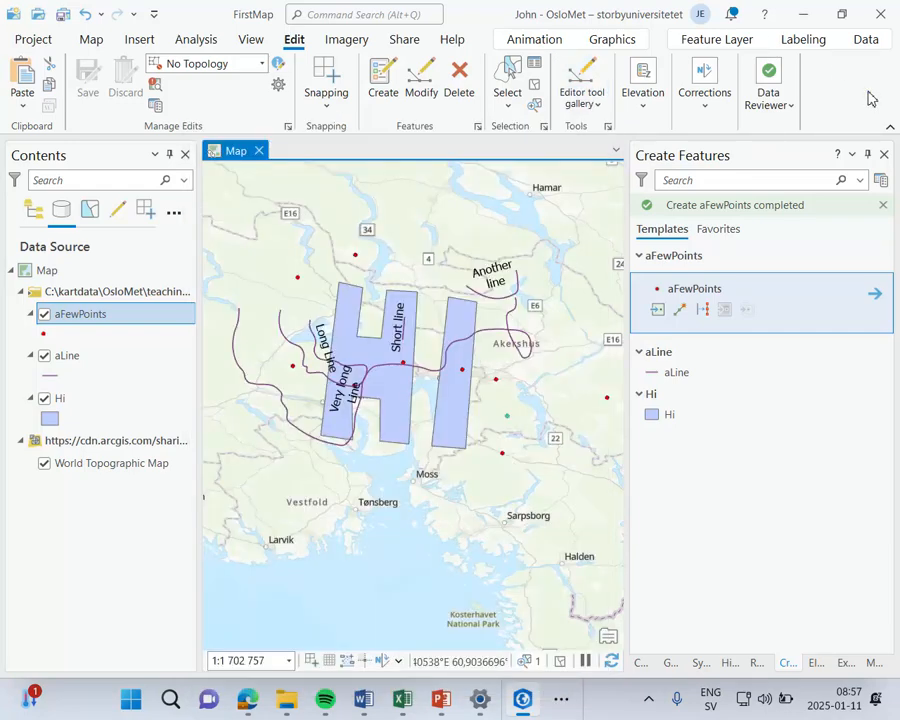
Step: Review the imagery tools: open and close an empty raster function template, and look through the deep learning tools without starting one
{"action": "left_click", "coordinate": [347, 42]}
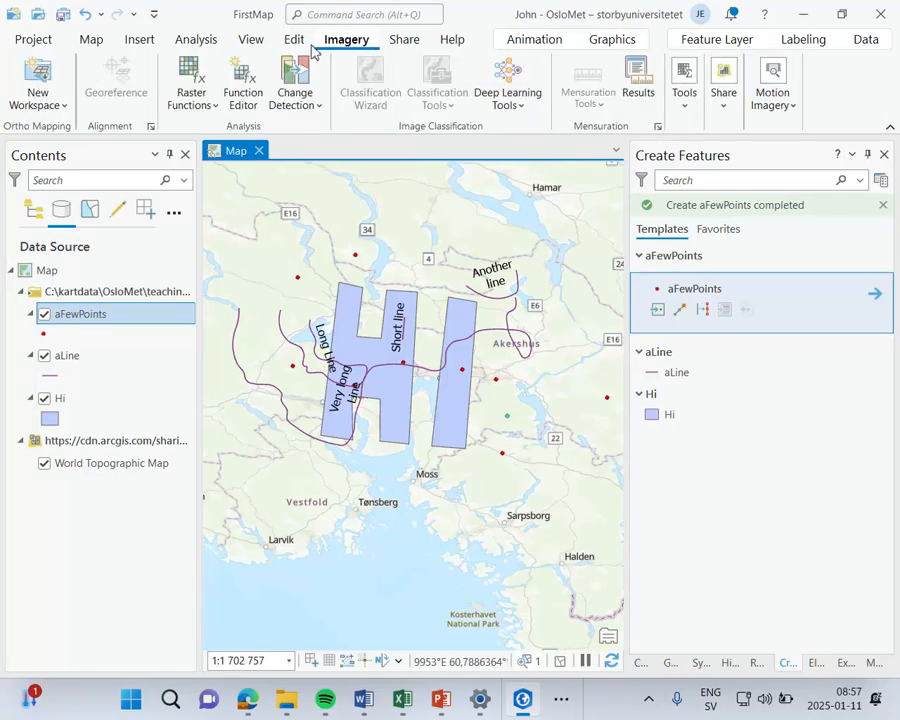
{"action": "left_click", "coordinate": [203, 112]}
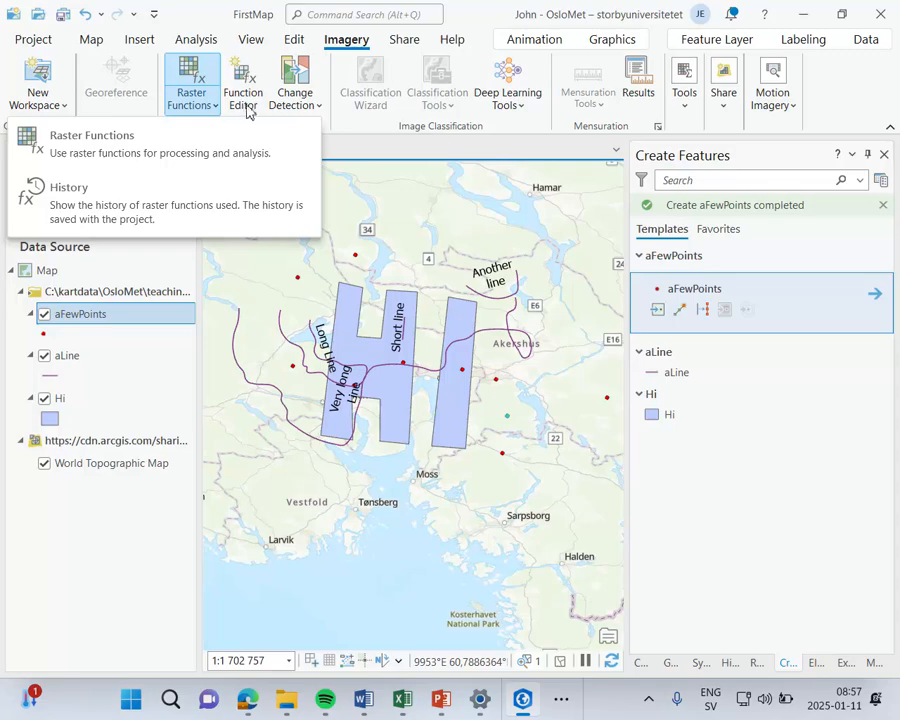
{"action": "left_click", "coordinate": [248, 105]}
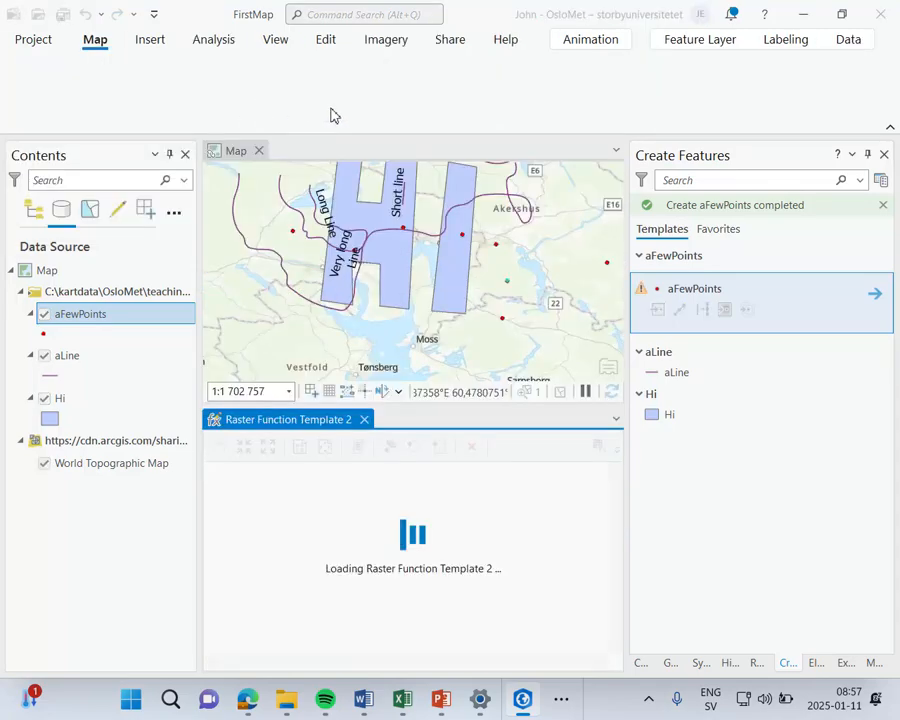
{"action": "left_click", "coordinate": [365, 420]}
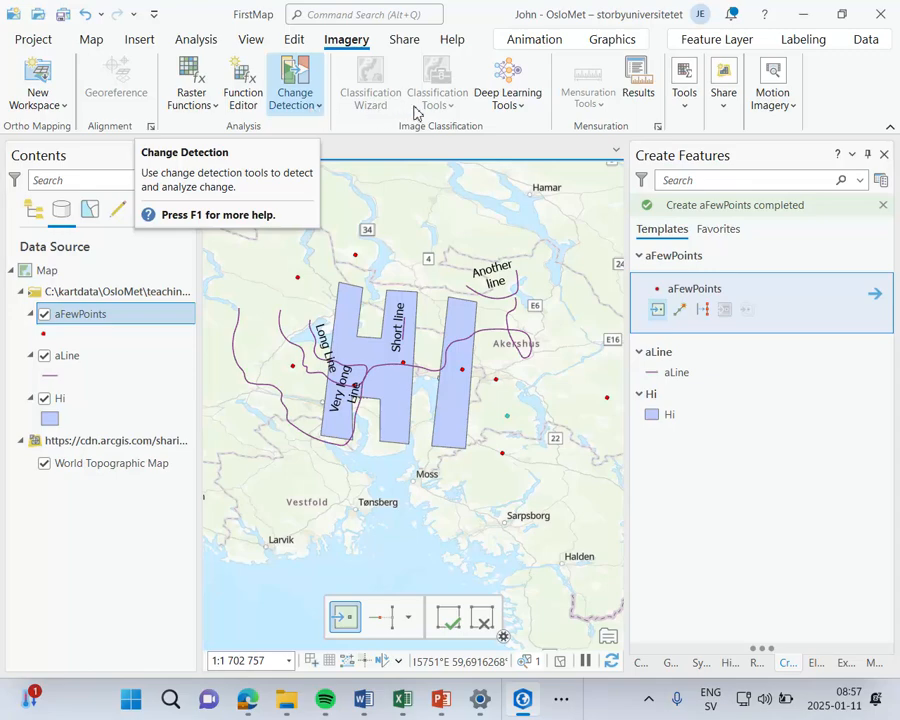
{"action": "left_click", "coordinate": [510, 114]}
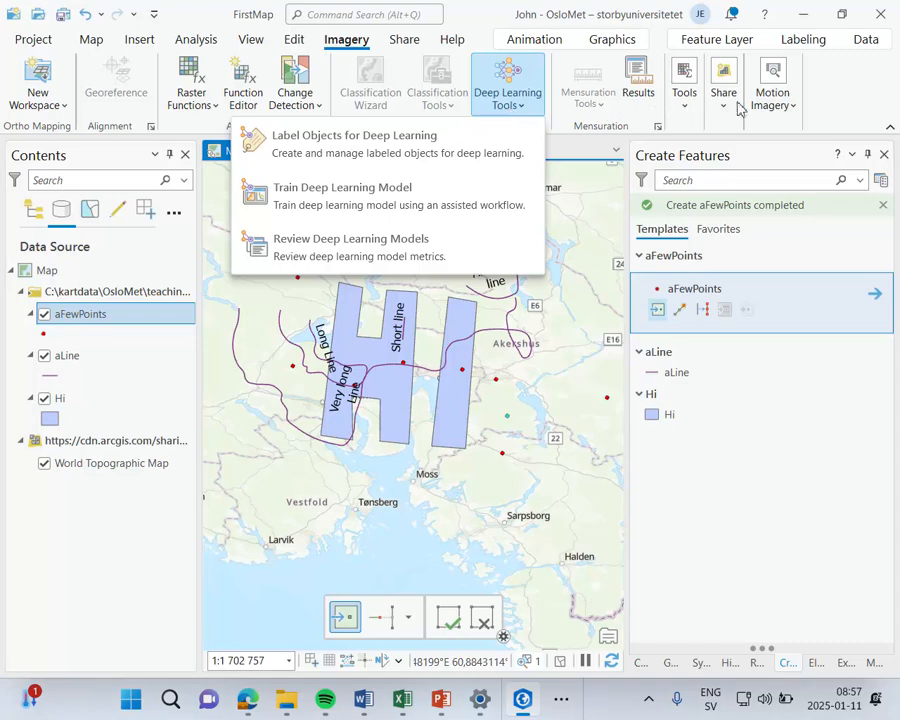
{"action": "left_click", "coordinate": [498, 62]}
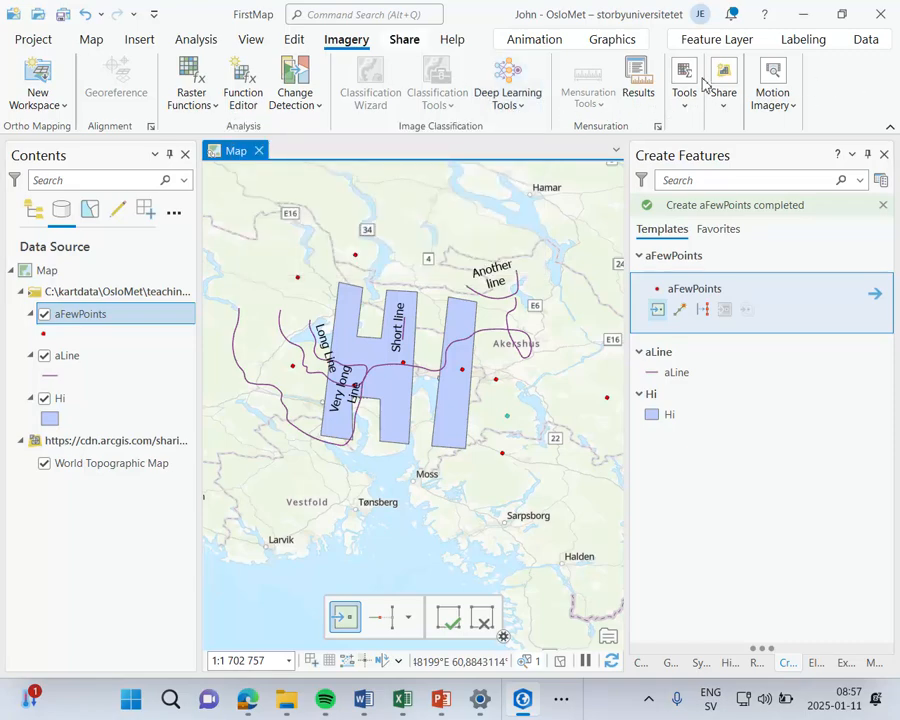
Step: Review the packaging and sharing options, and set up a map export with PNG as the file type
{"action": "left_click", "coordinate": [405, 40]}
{"action": "left_click", "coordinate": [115, 110]}
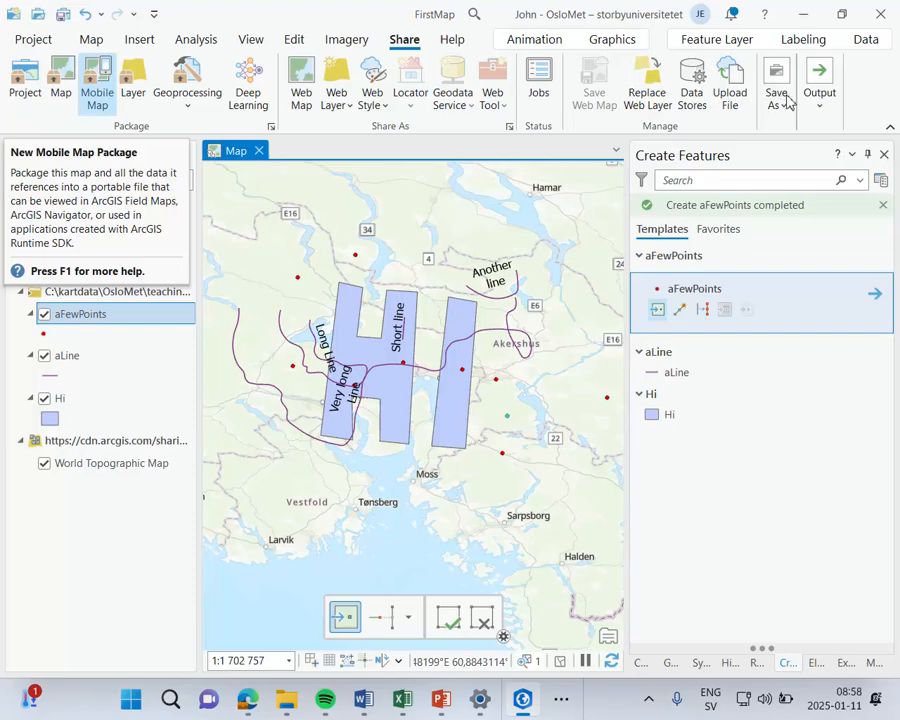
{"action": "left_click", "coordinate": [822, 108]}
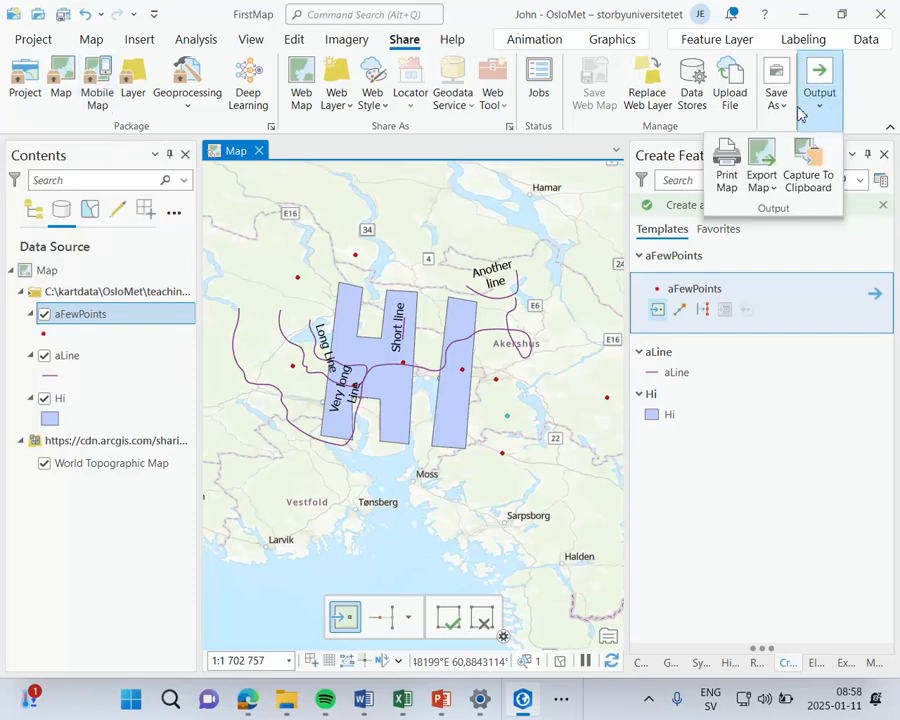
{"action": "left_click", "coordinate": [768, 167]}
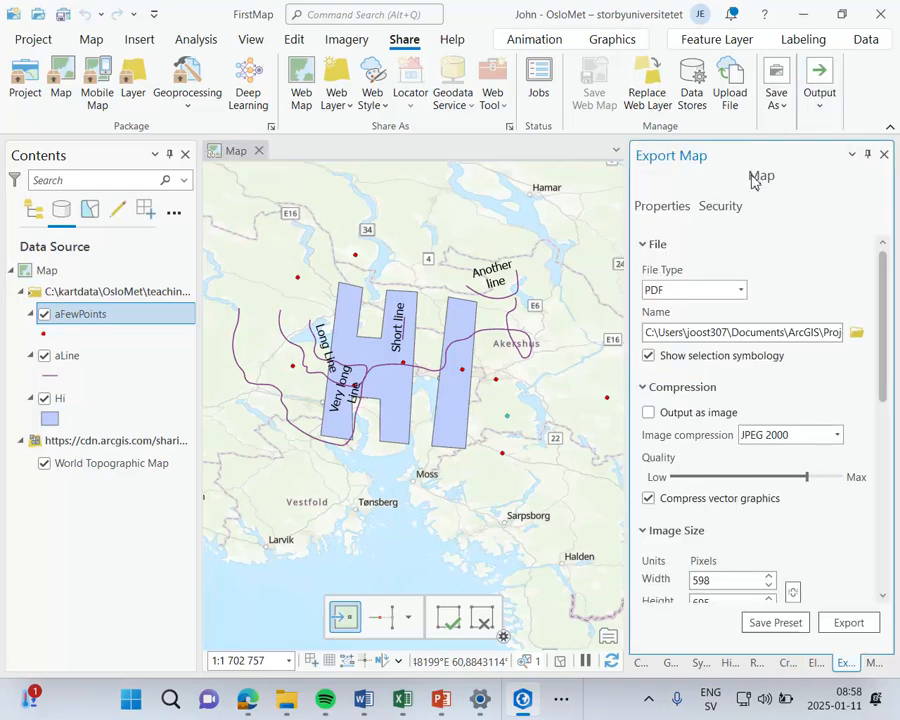
{"action": "left_click", "coordinate": [740, 291]}
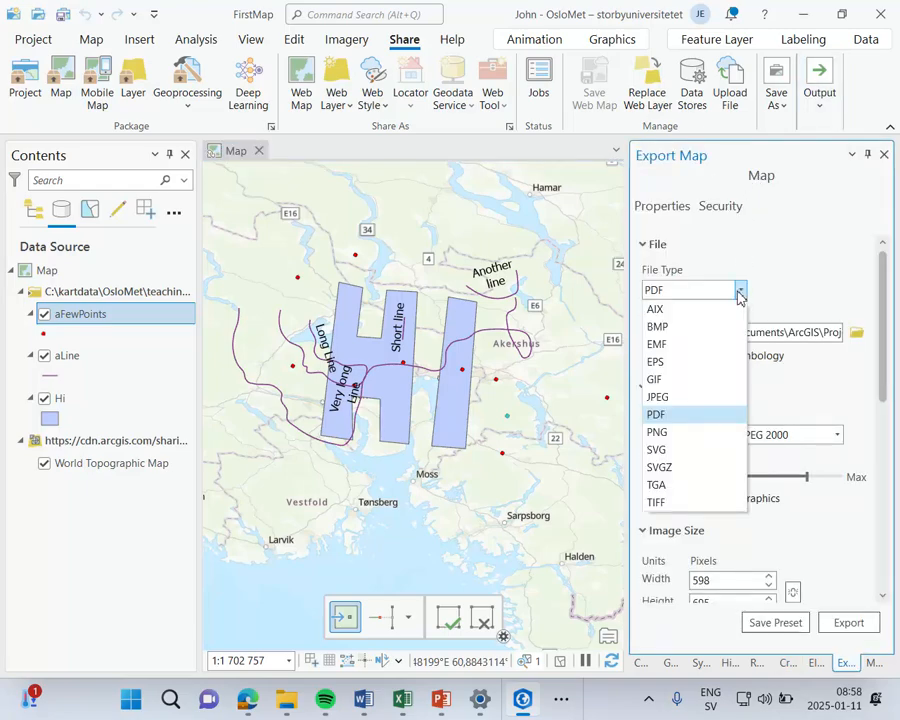
{"action": "left_click", "coordinate": [687, 434]}
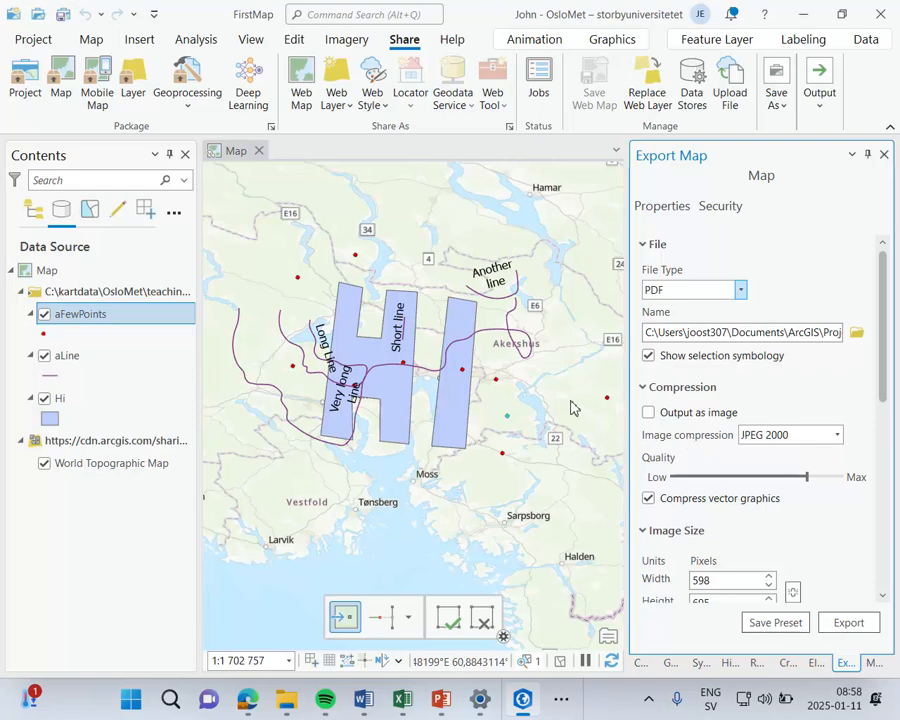
Step: Show the available help, customization and support resources
{"action": "left_click", "coordinate": [453, 40]}
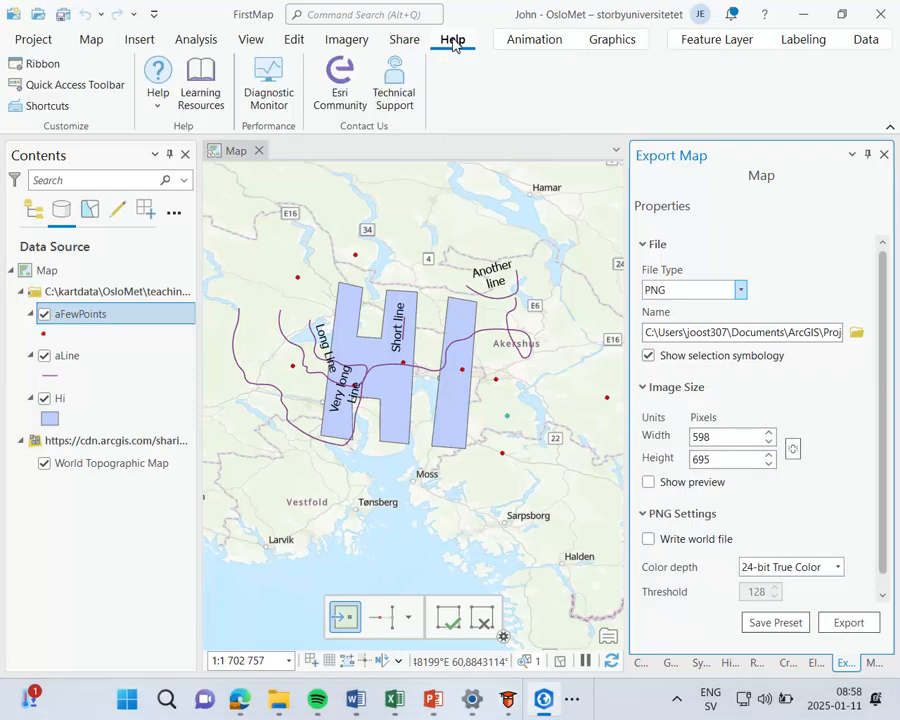